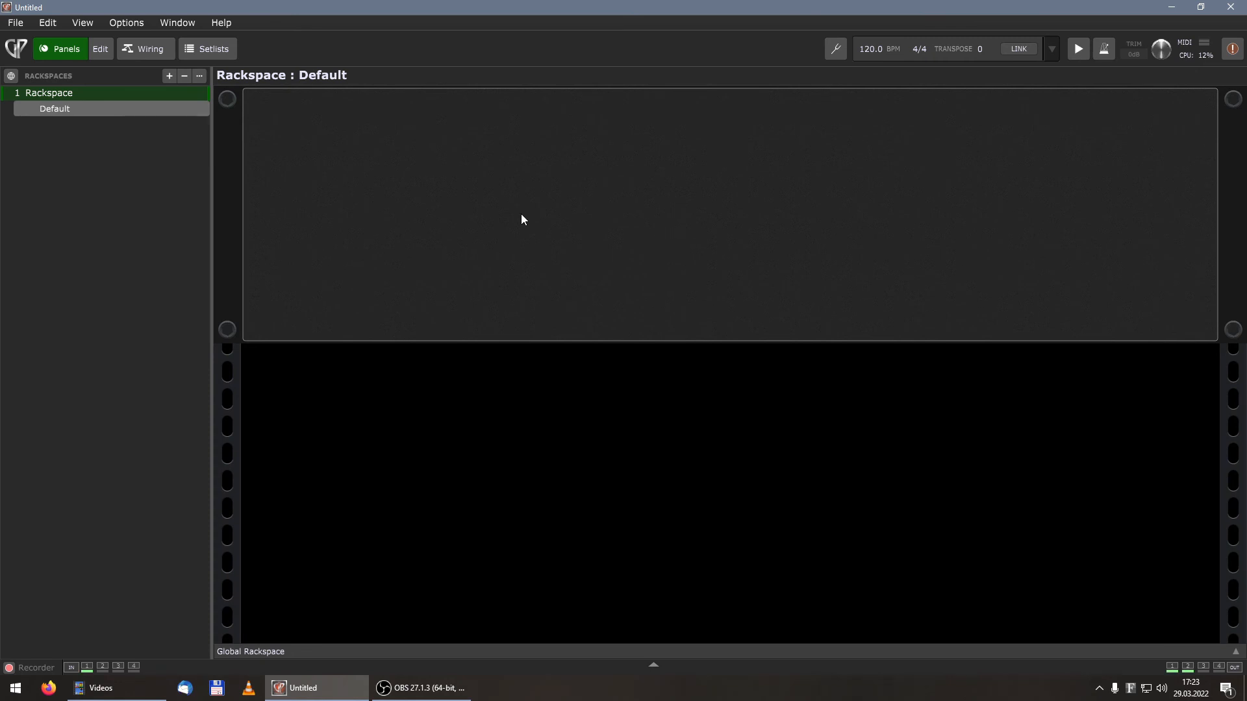
Step: Import the rackspace file B3V_Organ1.rackspace from the test folder into the gig
click(16, 25)
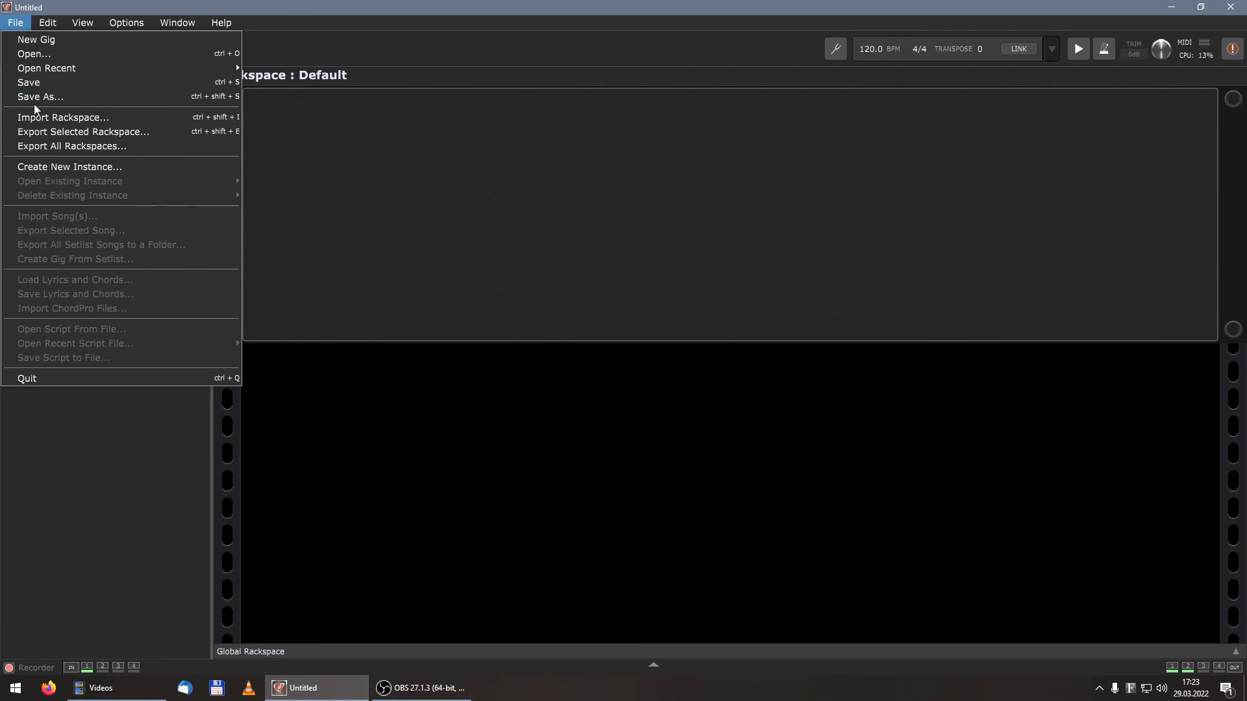
click(493, 177)
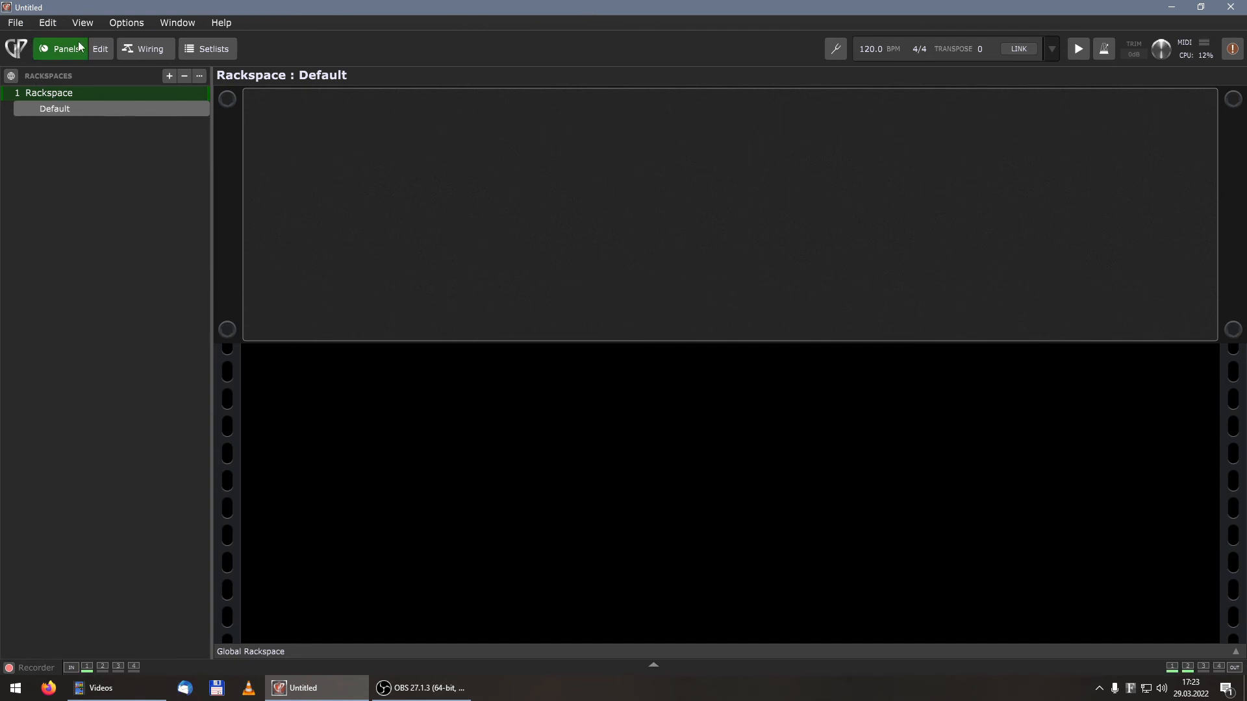
click(17, 25)
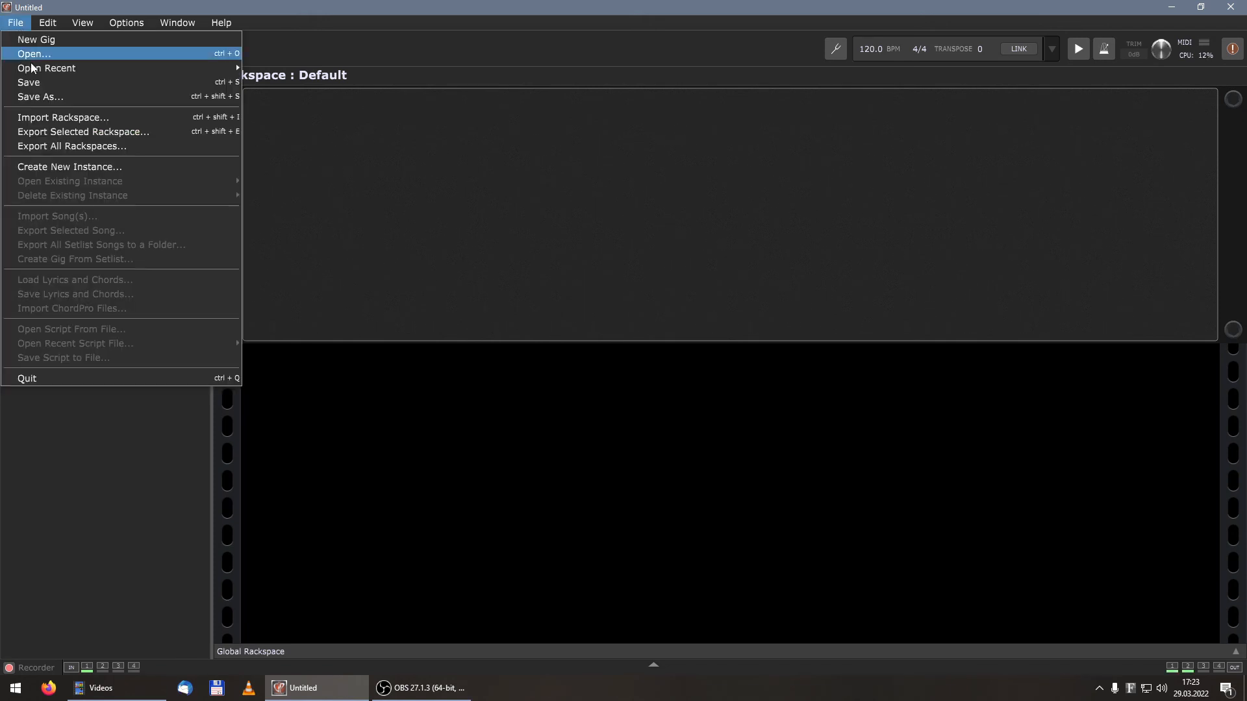
click(131, 117)
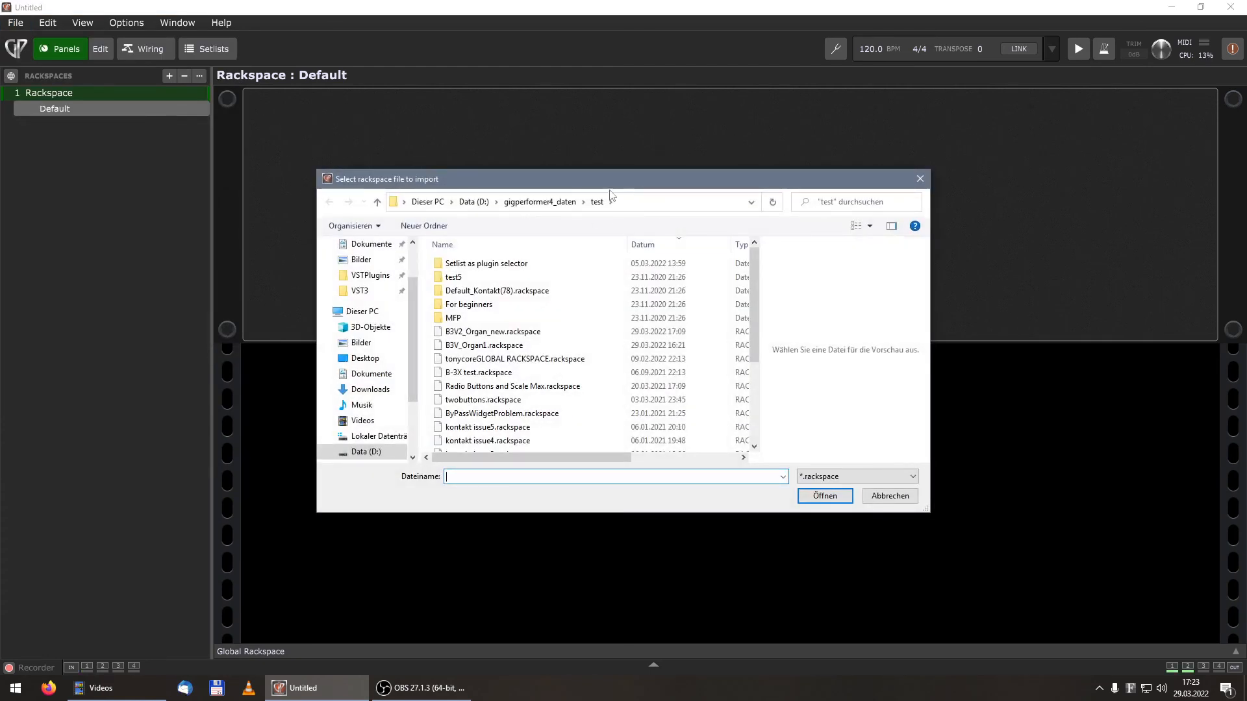
click(501, 346)
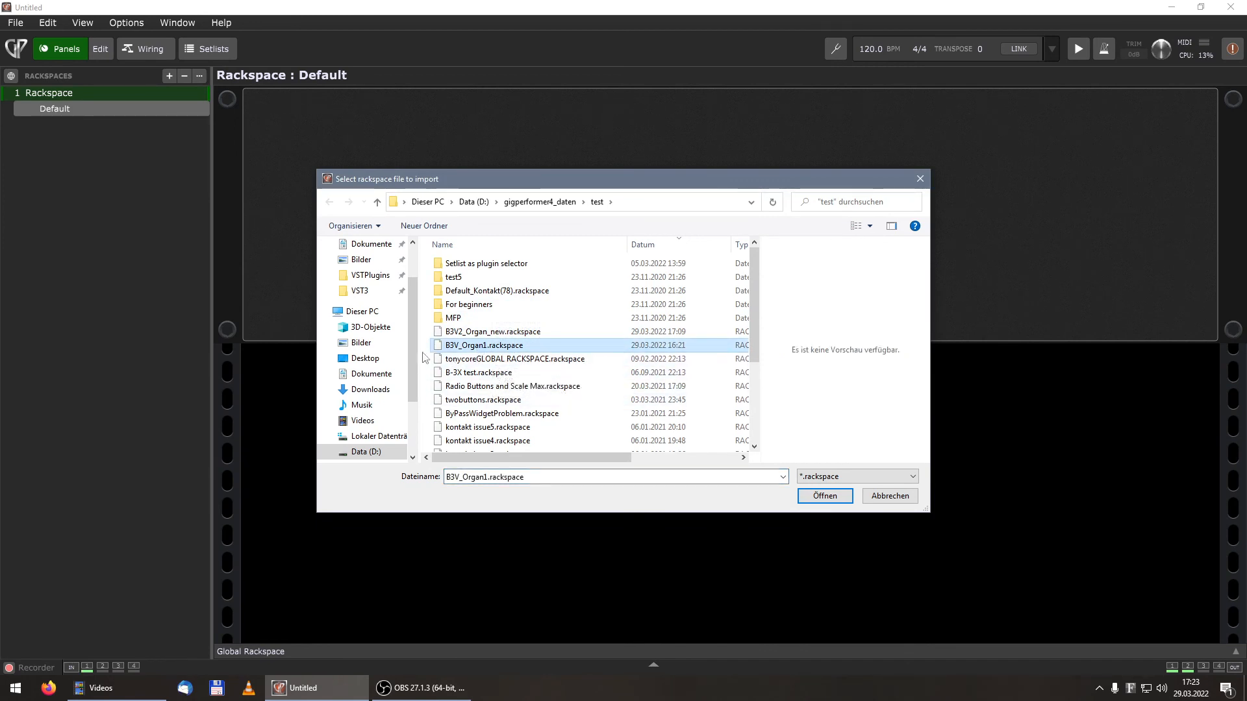
click(835, 499)
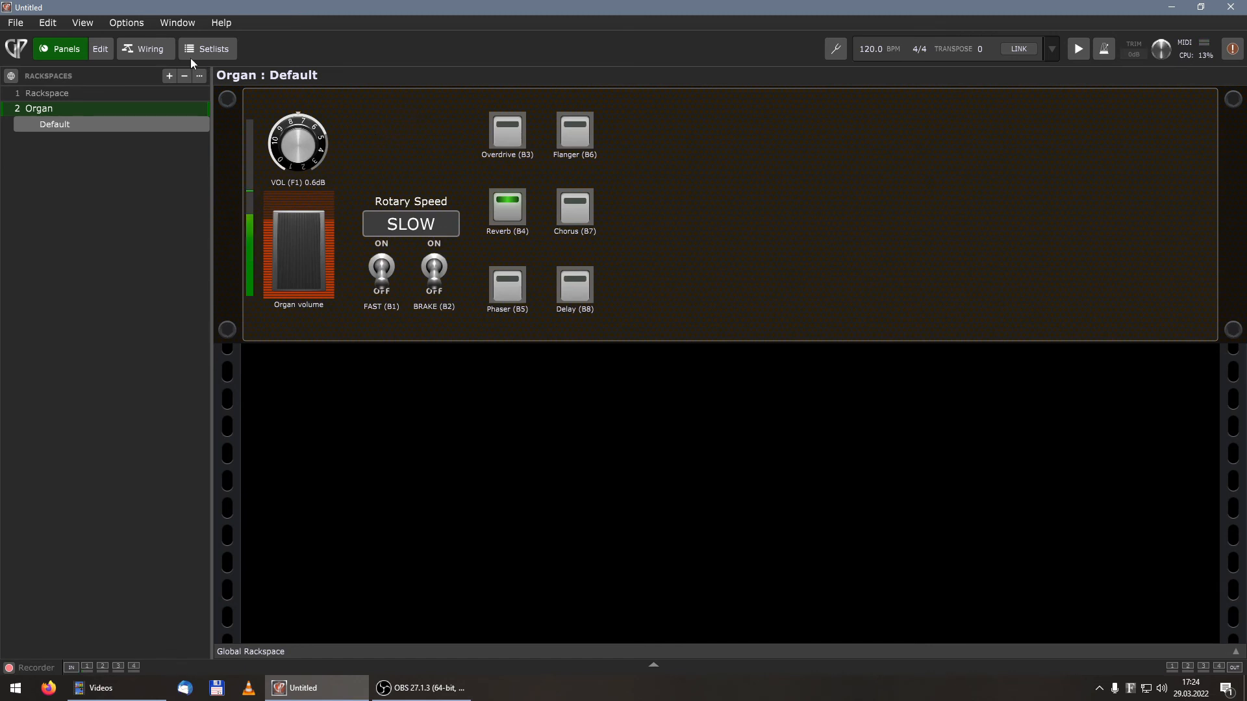
Step: In the Organ rackspace's wiring, replace the missing B-3 V plugin with Arturia's B-3 V2 (VST)
click(147, 50)
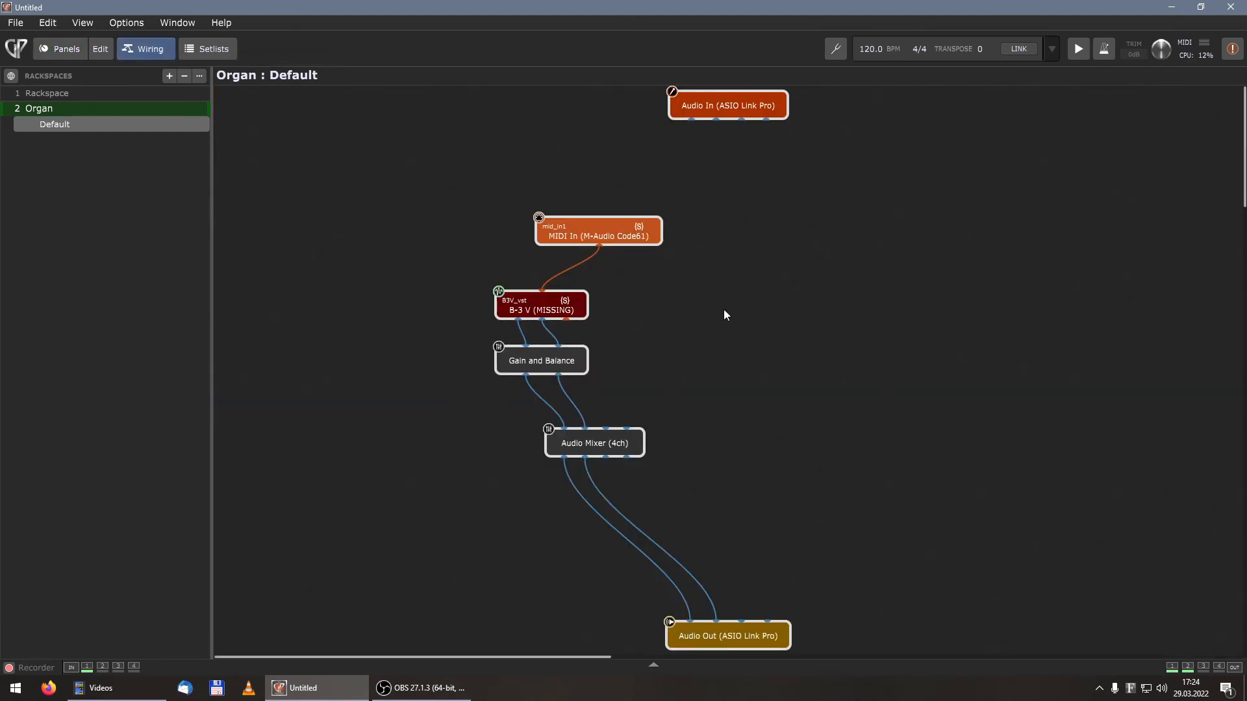
mouse_move(528, 315)
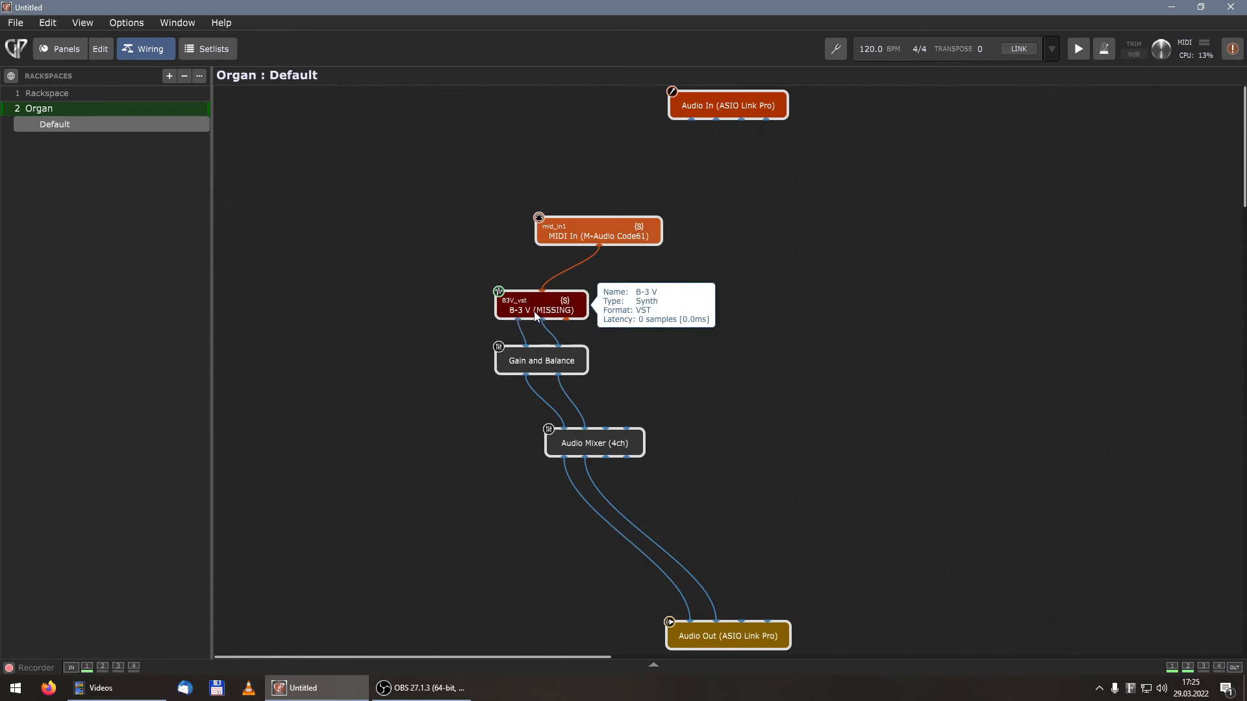
right_click(543, 309)
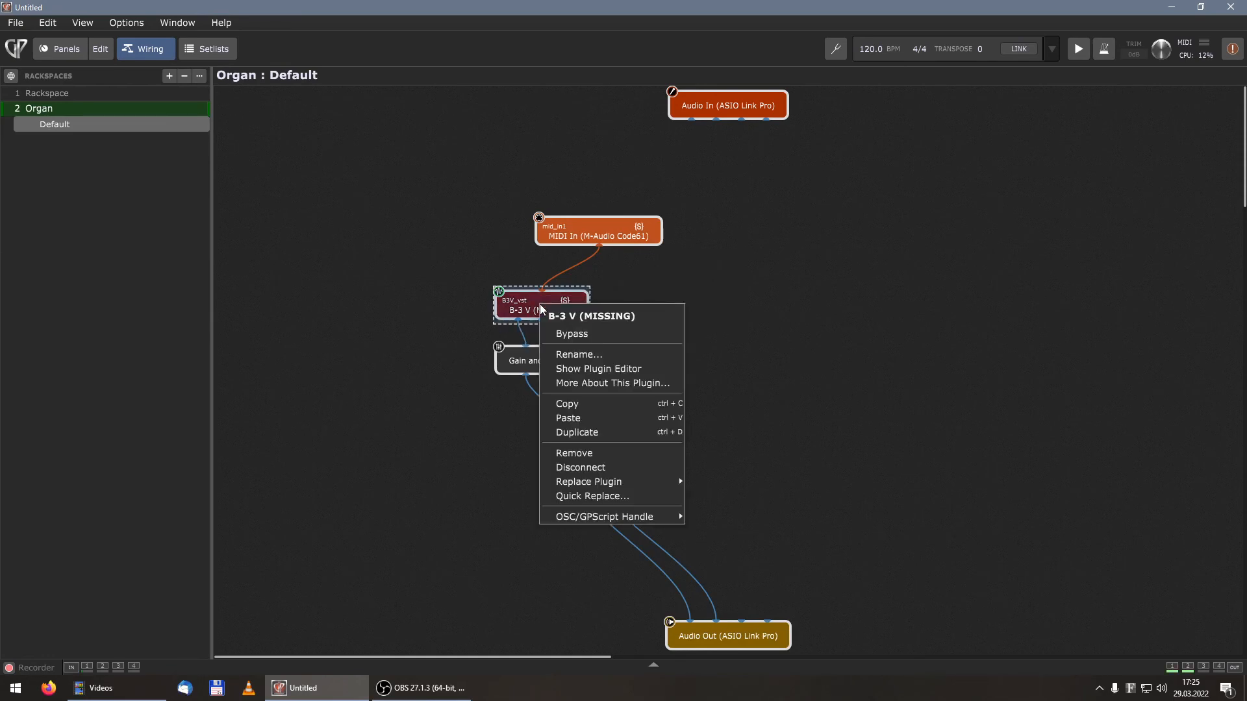
click(411, 307)
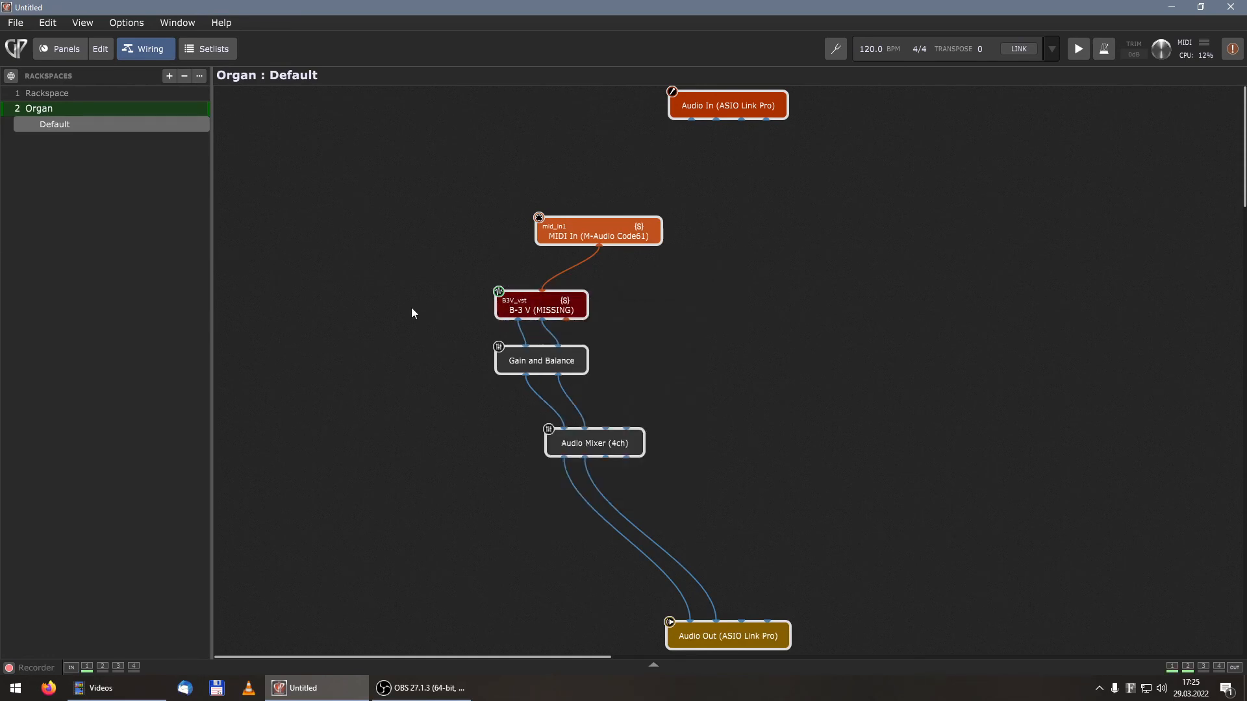
right_click(541, 304)
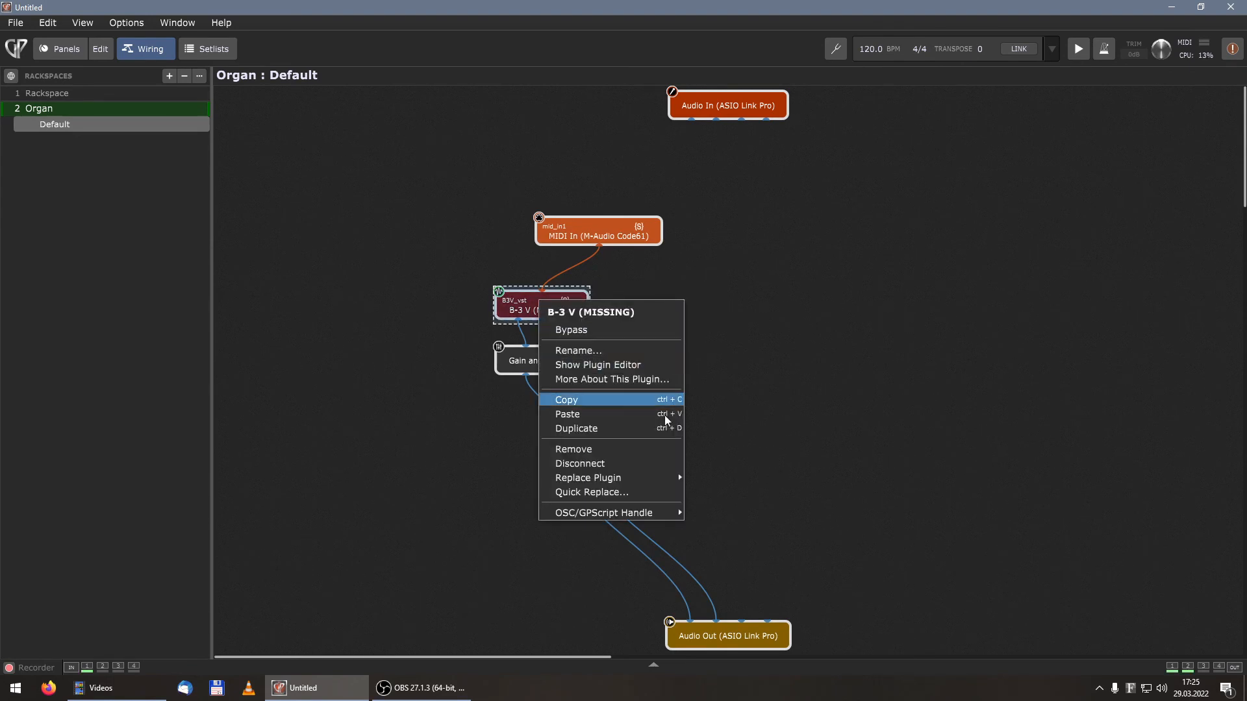
mouse_move(610, 481)
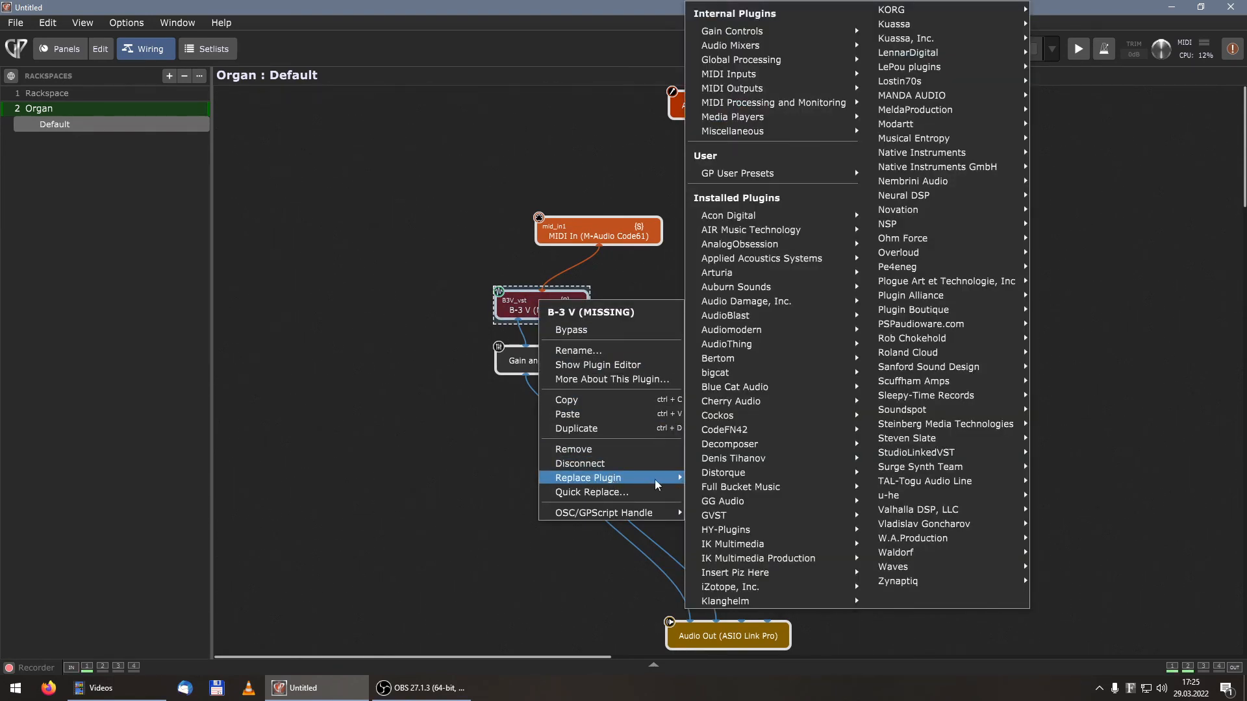
mouse_move(778, 274)
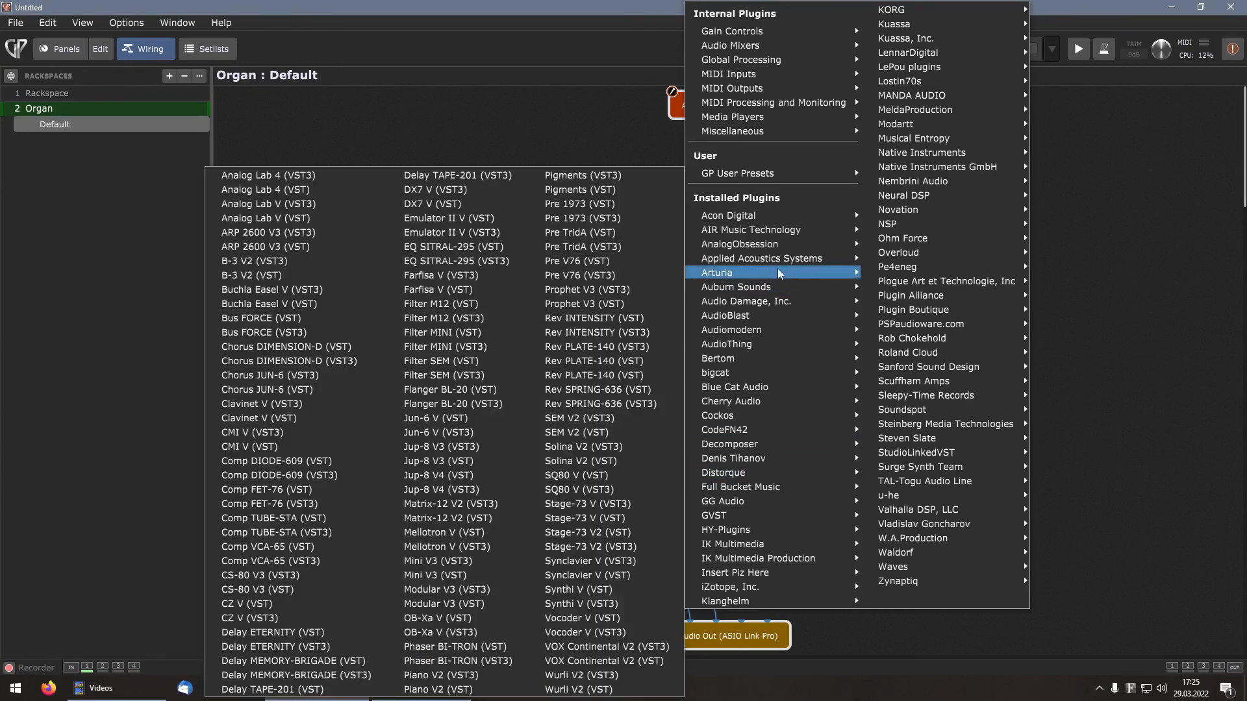
click(267, 276)
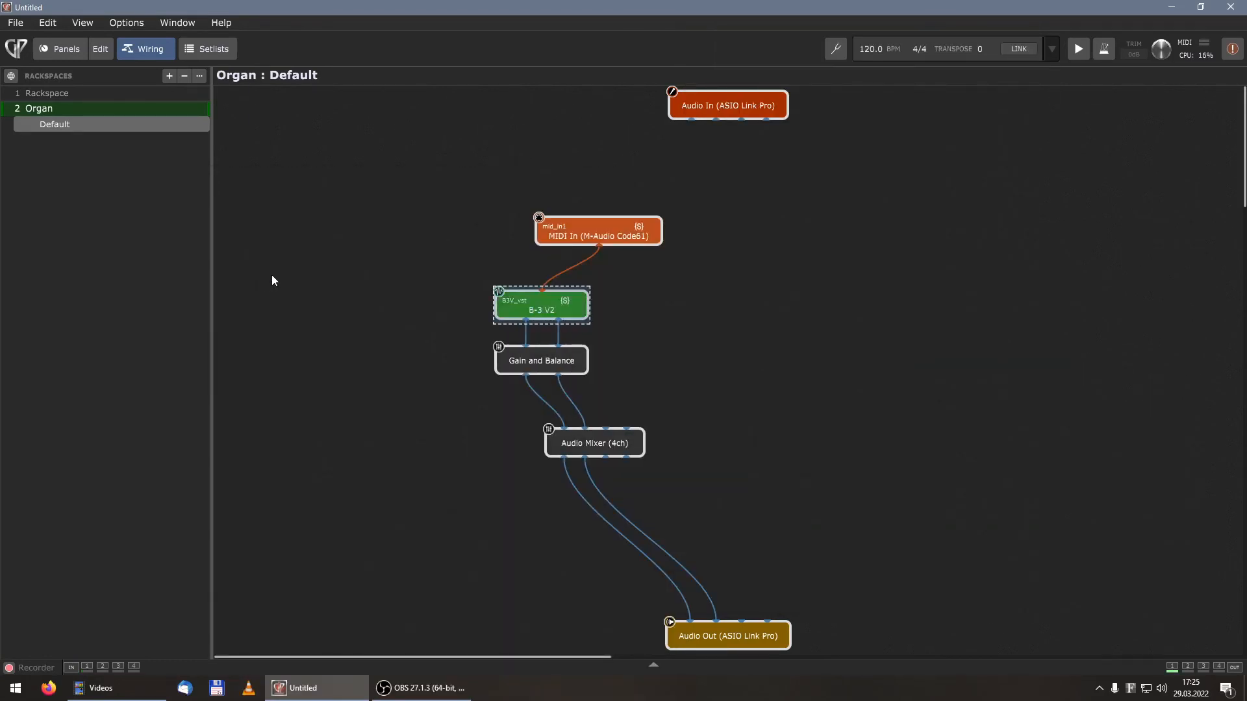
Step: Move the MIDI In (M-Audio Code61) block so it sits directly above the B-3 V2 block
mouse_move(532, 311)
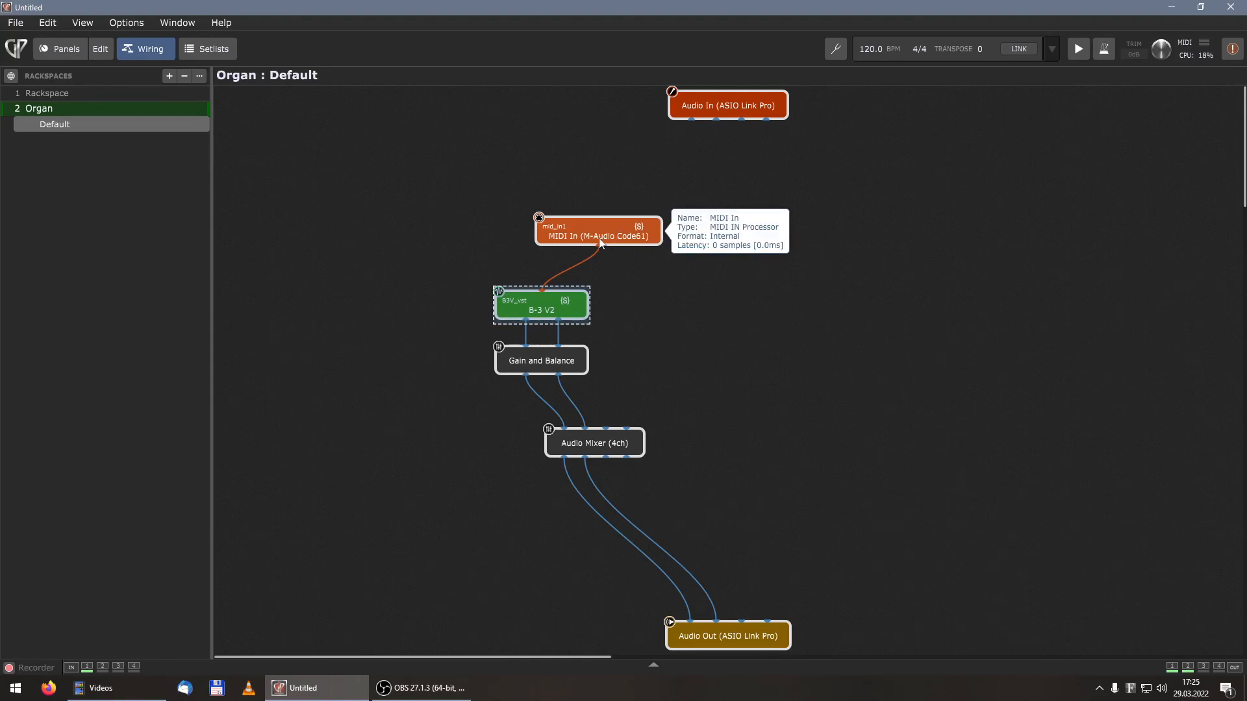
drag(601, 239, 544, 235)
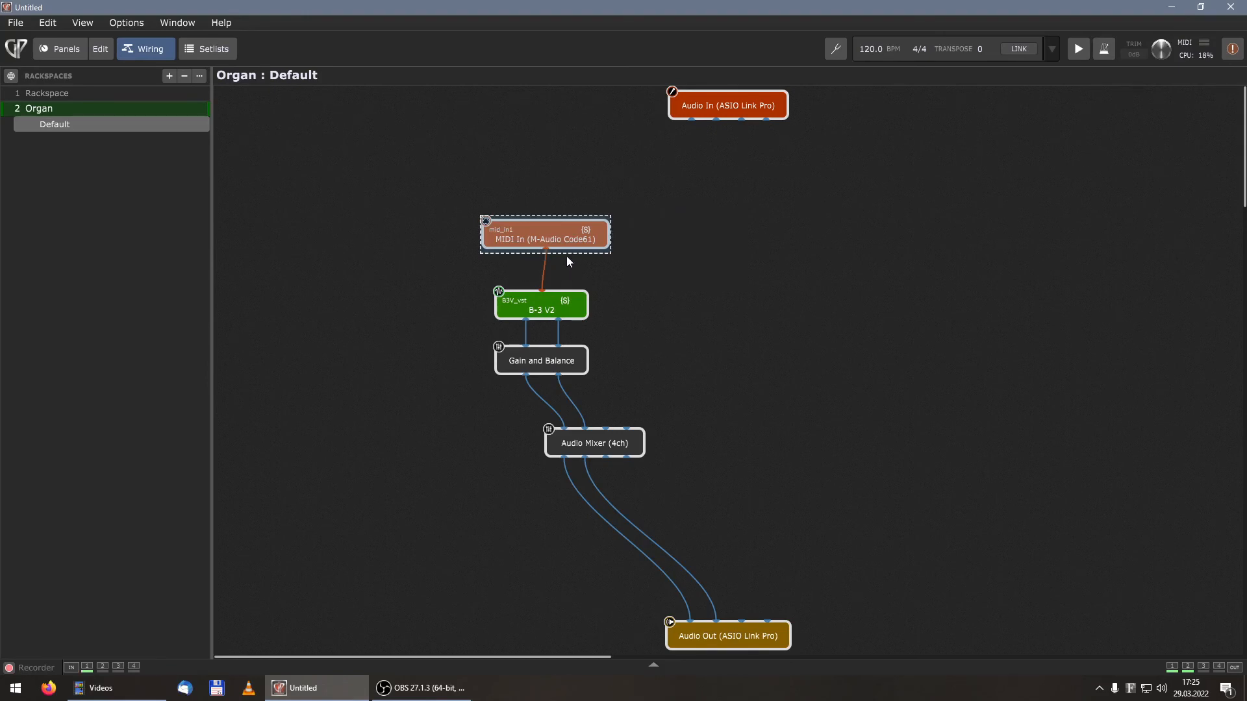
Step: Try to replace the MIDI In (M-Audio Code61) block with MIDI In (KK)
mouse_move(567, 242)
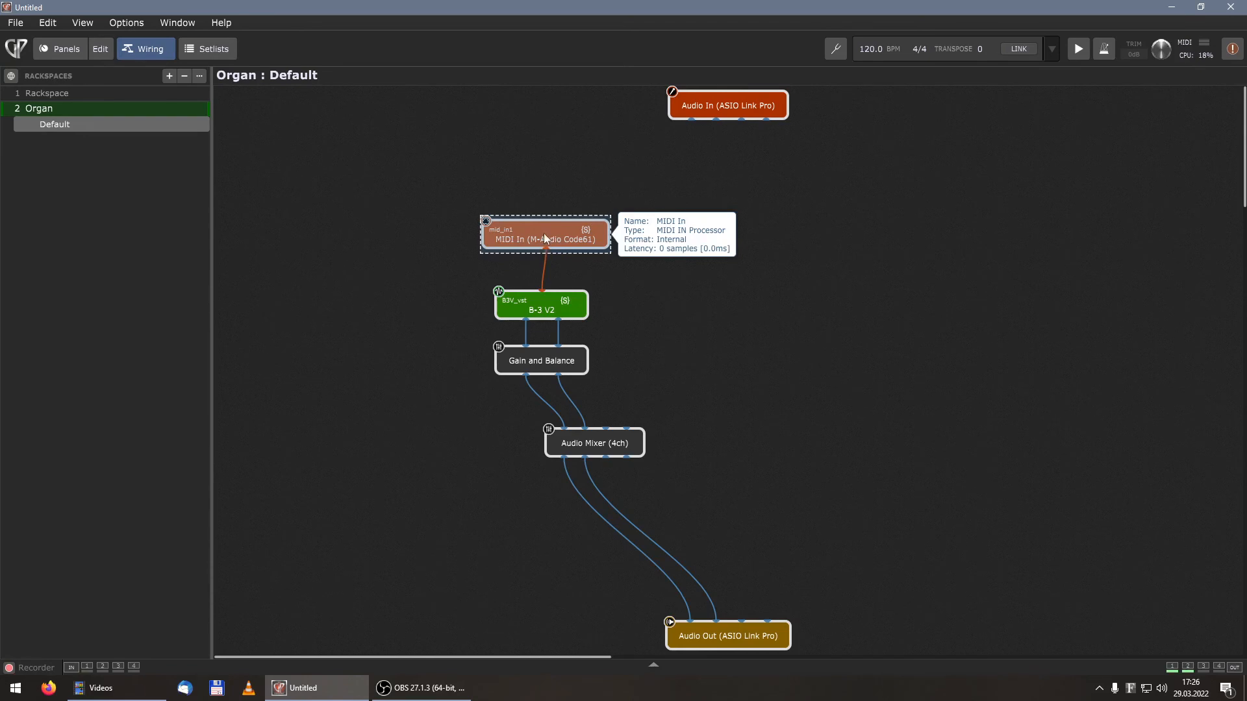
right_click(543, 232)
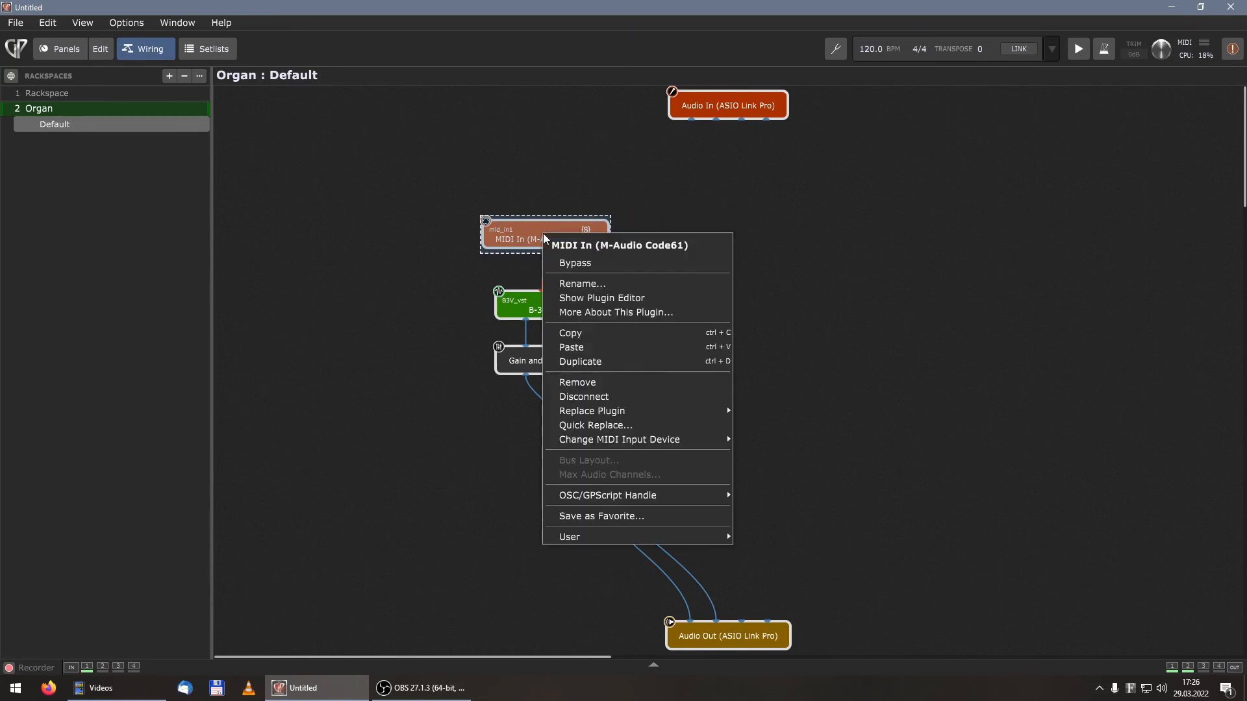
mouse_move(676, 412)
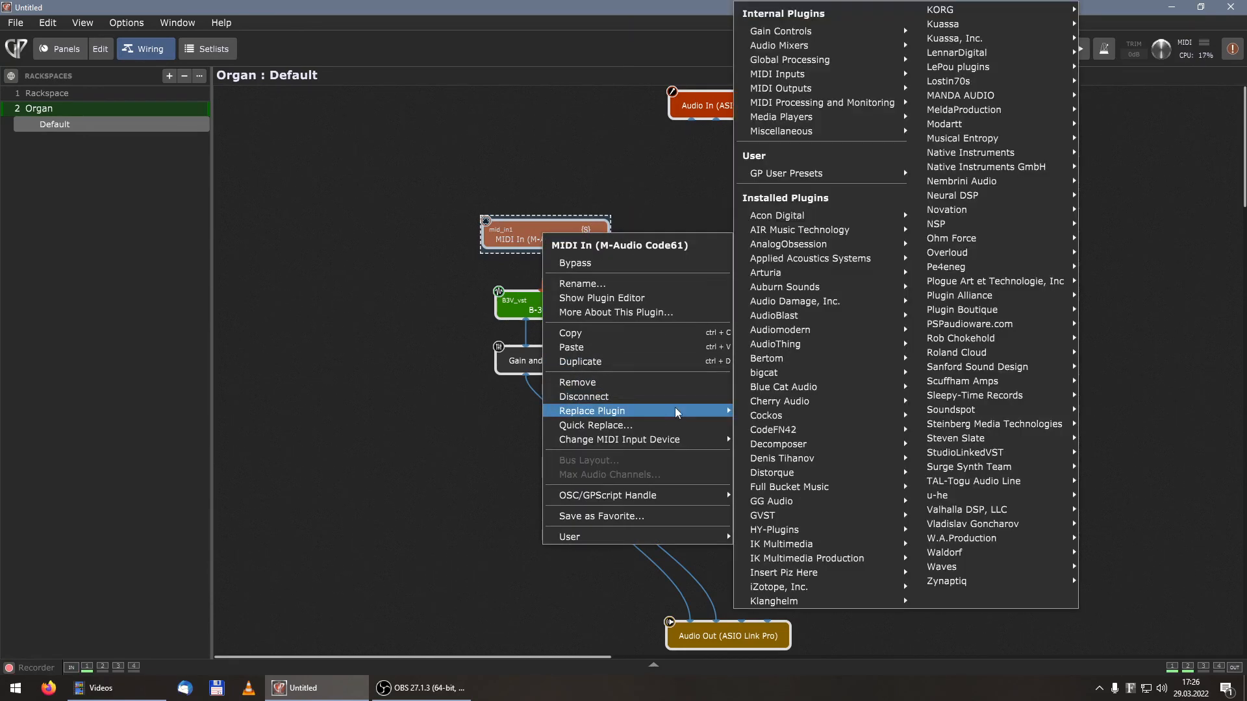
mouse_move(781, 406)
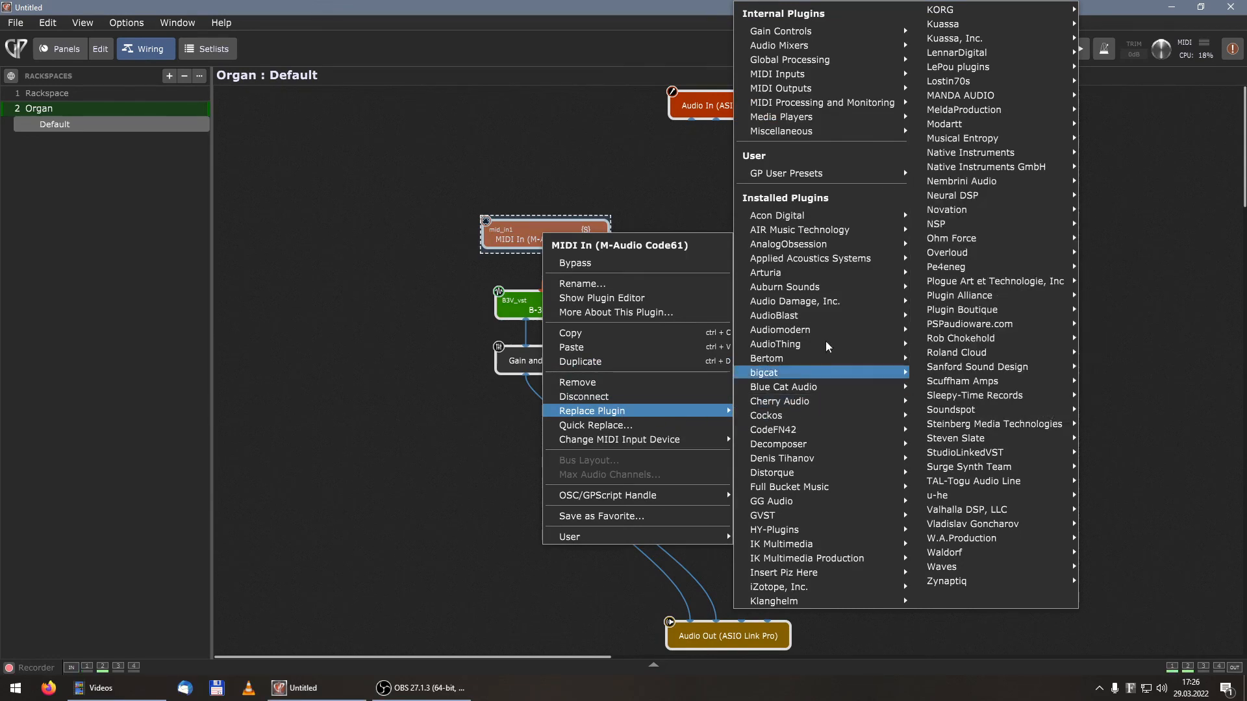
mouse_move(831, 79)
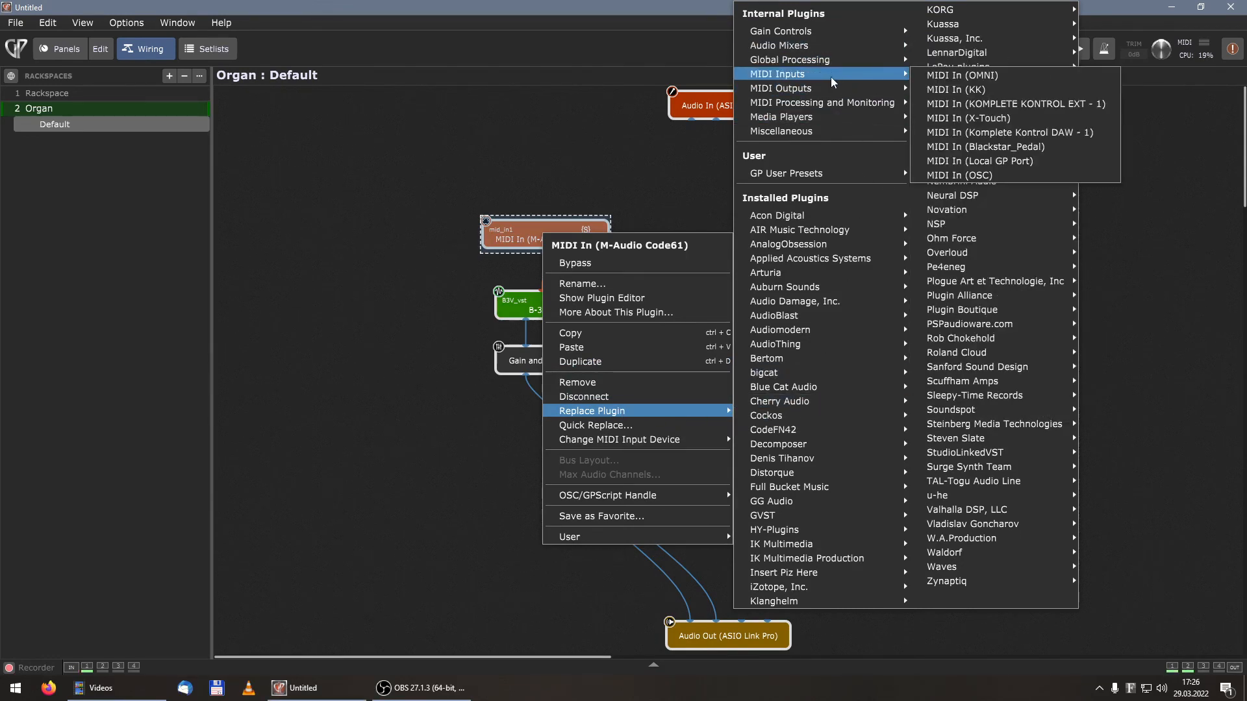
click(1014, 92)
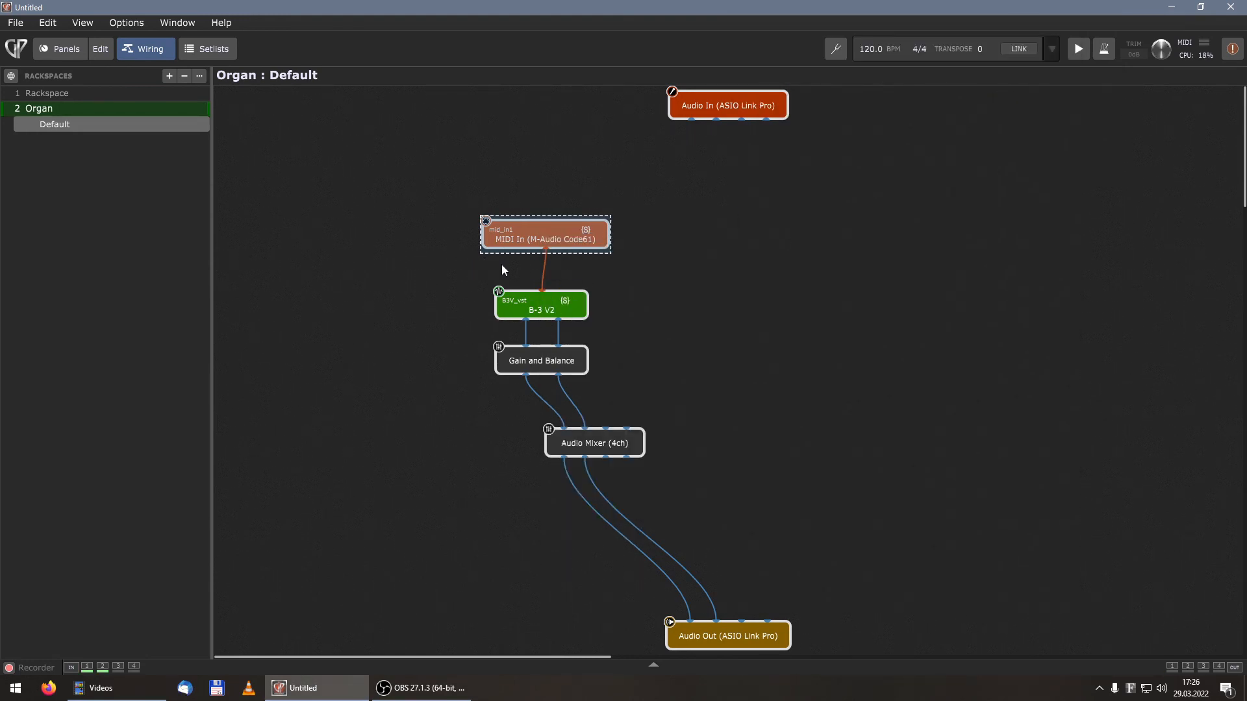
Step: View the Gain and Balance plugin's settings, close its editor, and nudge the block slightly down in the wiring
mouse_move(519, 234)
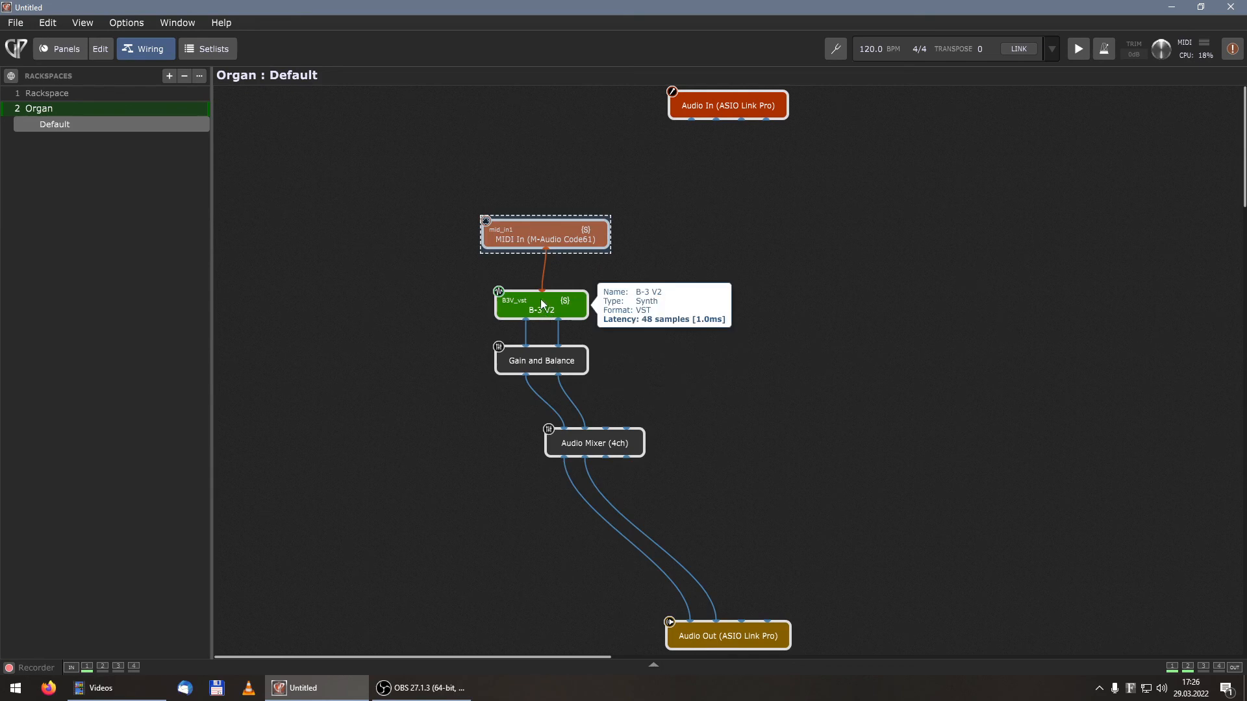
double_click(549, 362)
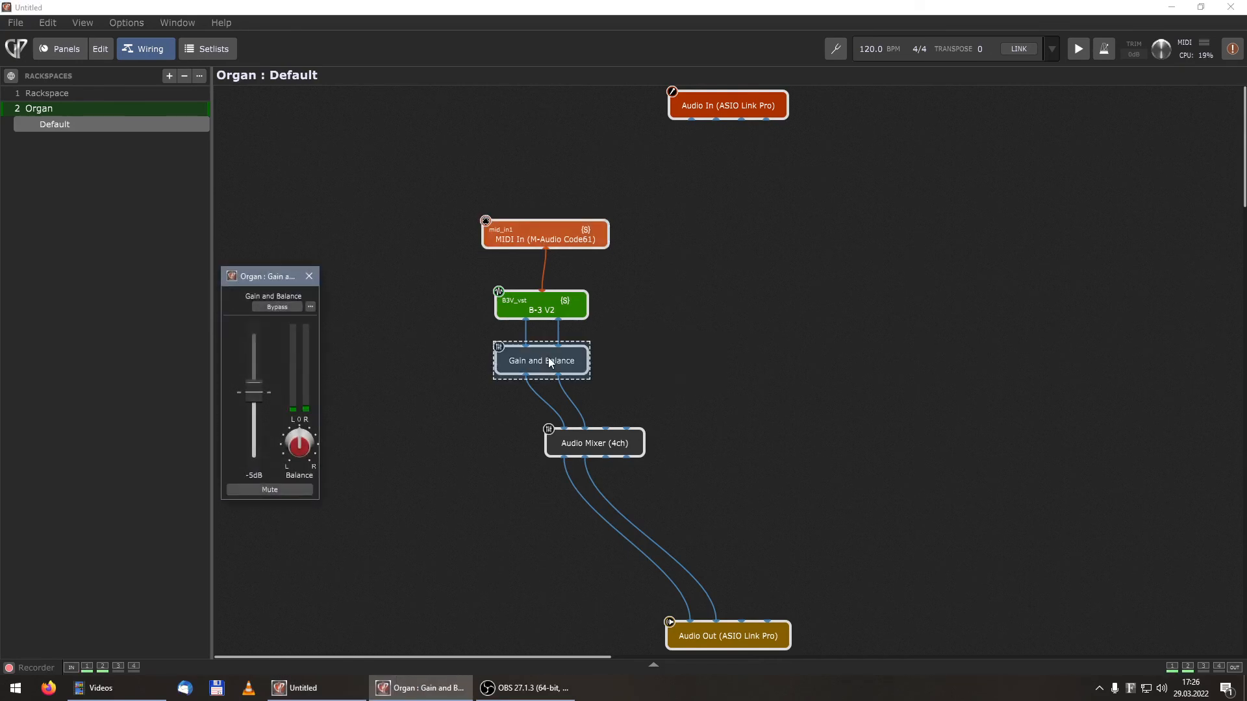
click(309, 277)
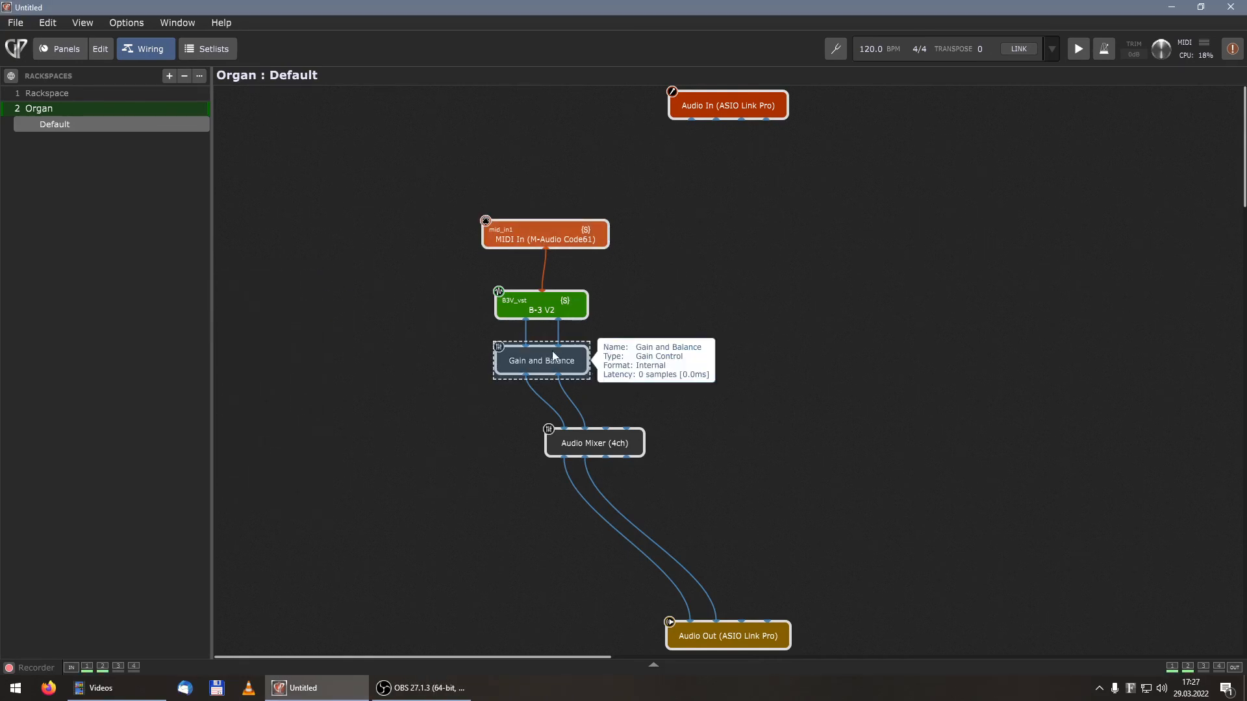
mouse_move(550, 356)
drag(547, 356, 547, 361)
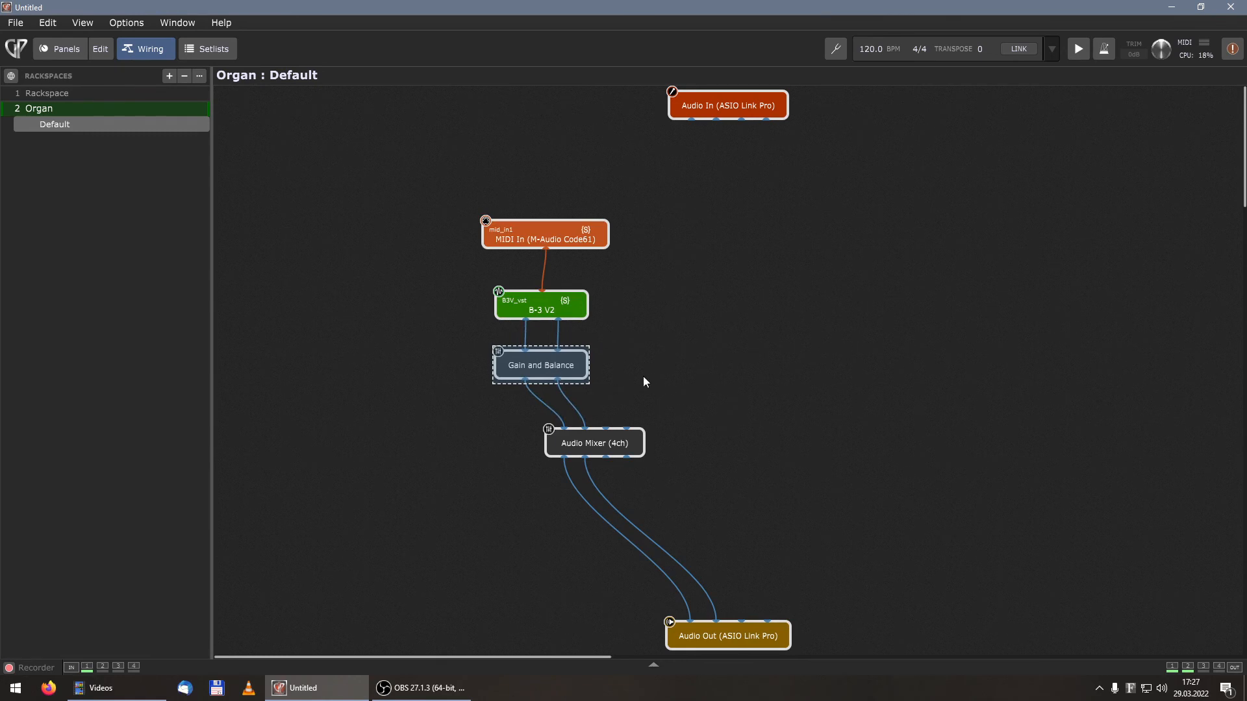
mouse_move(594, 449)
Step: Edit the Organ panel and move the level meter mapped to Output Level (Channel 2) just right of the meter beneath it
click(72, 52)
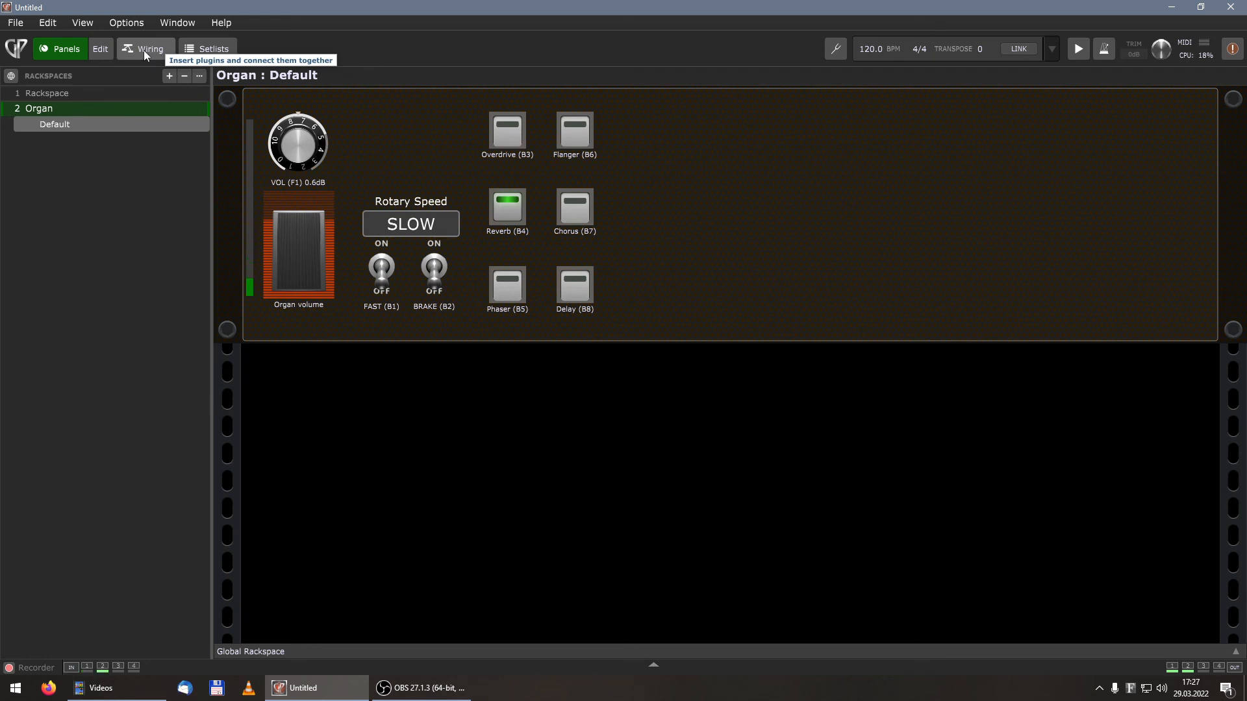
click(106, 51)
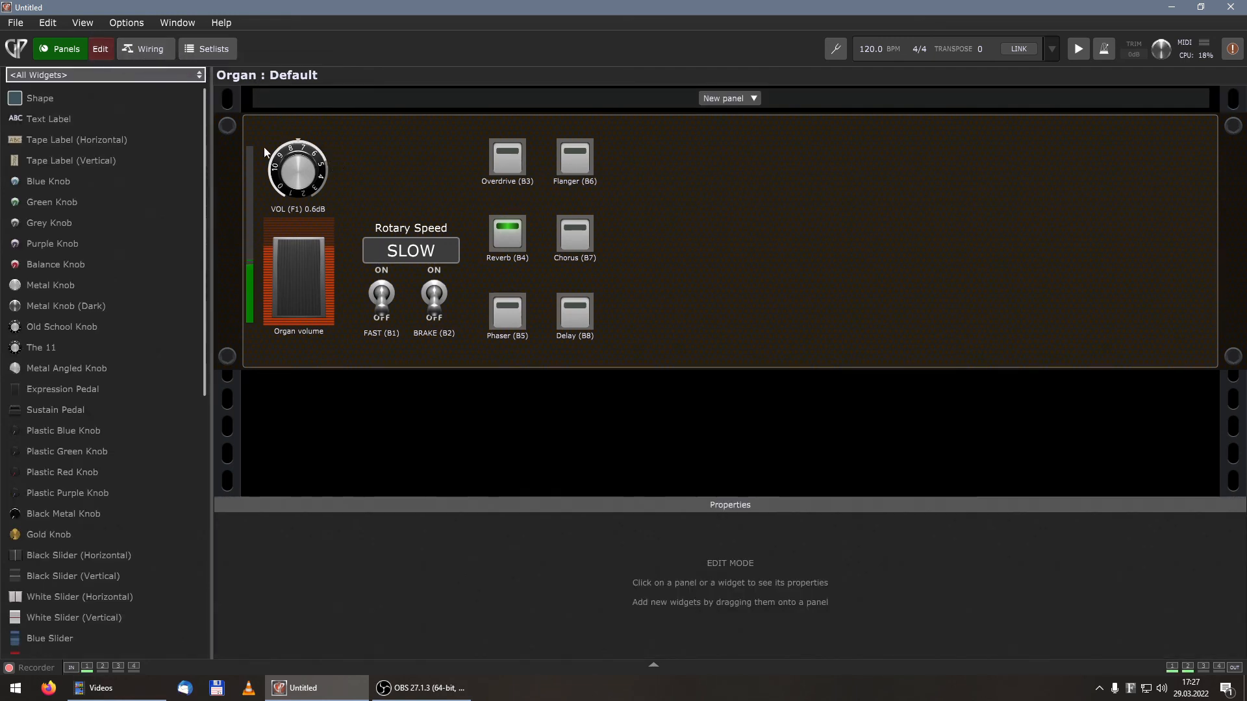
click(248, 174)
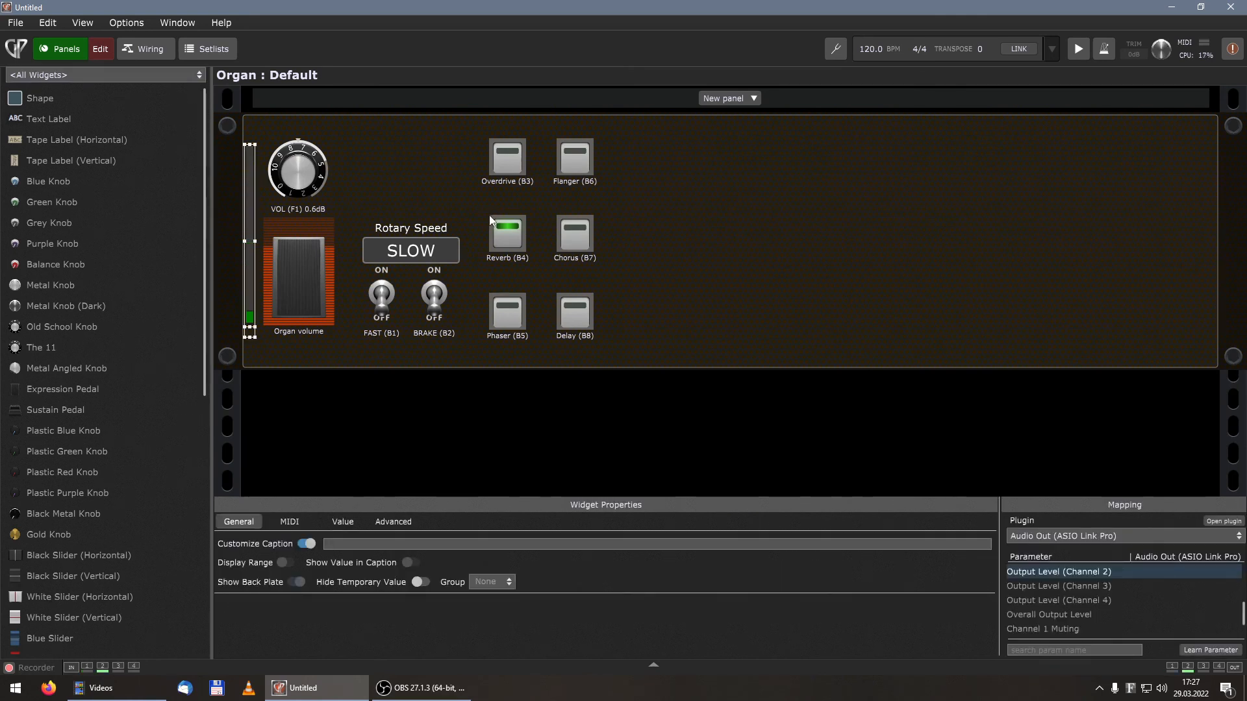
scroll(1182, 590, up, 1)
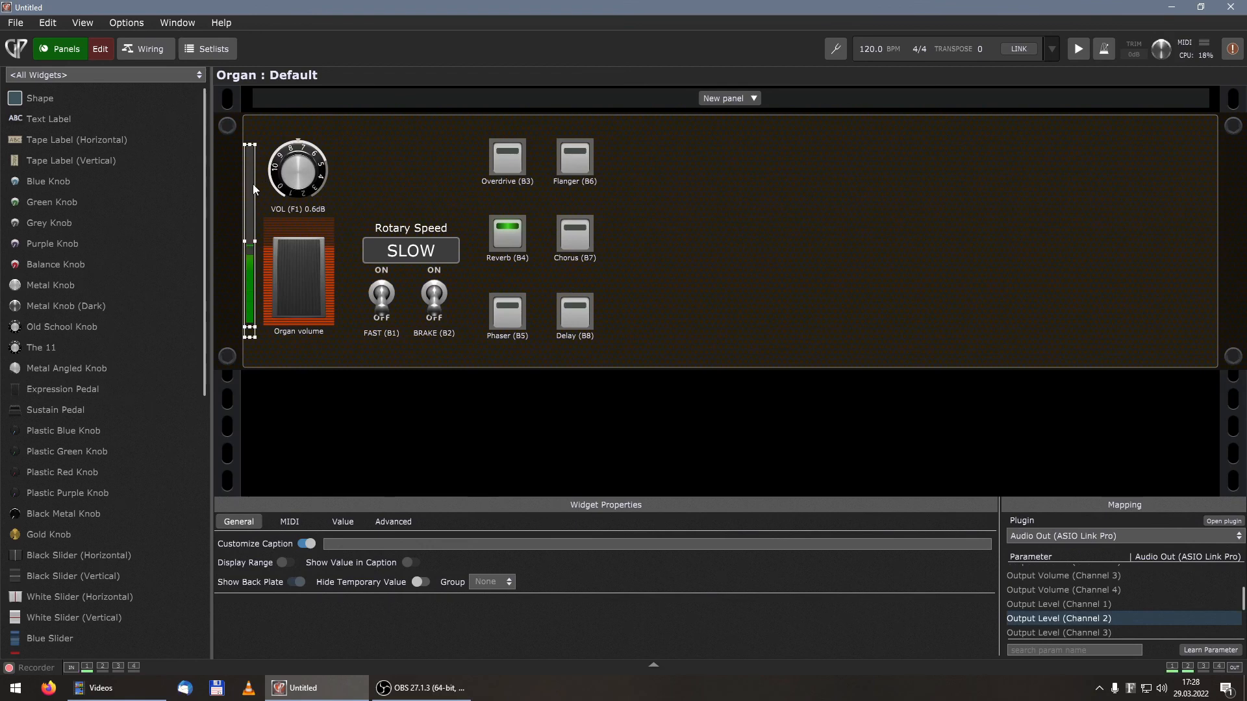
drag(247, 192, 263, 190)
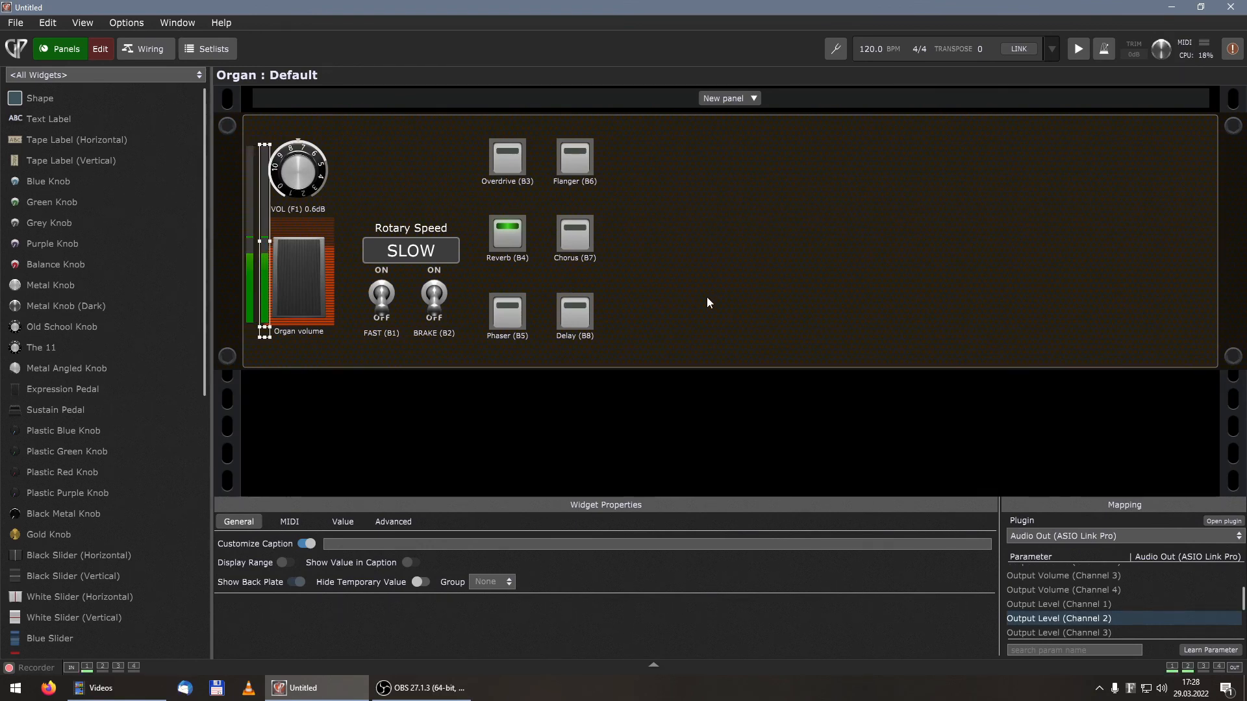
Step: Shift the volume knob, pedal, rotary controls and effect buttons right, and move both level meters slightly right within the freed space
drag(803, 331, 332, 167)
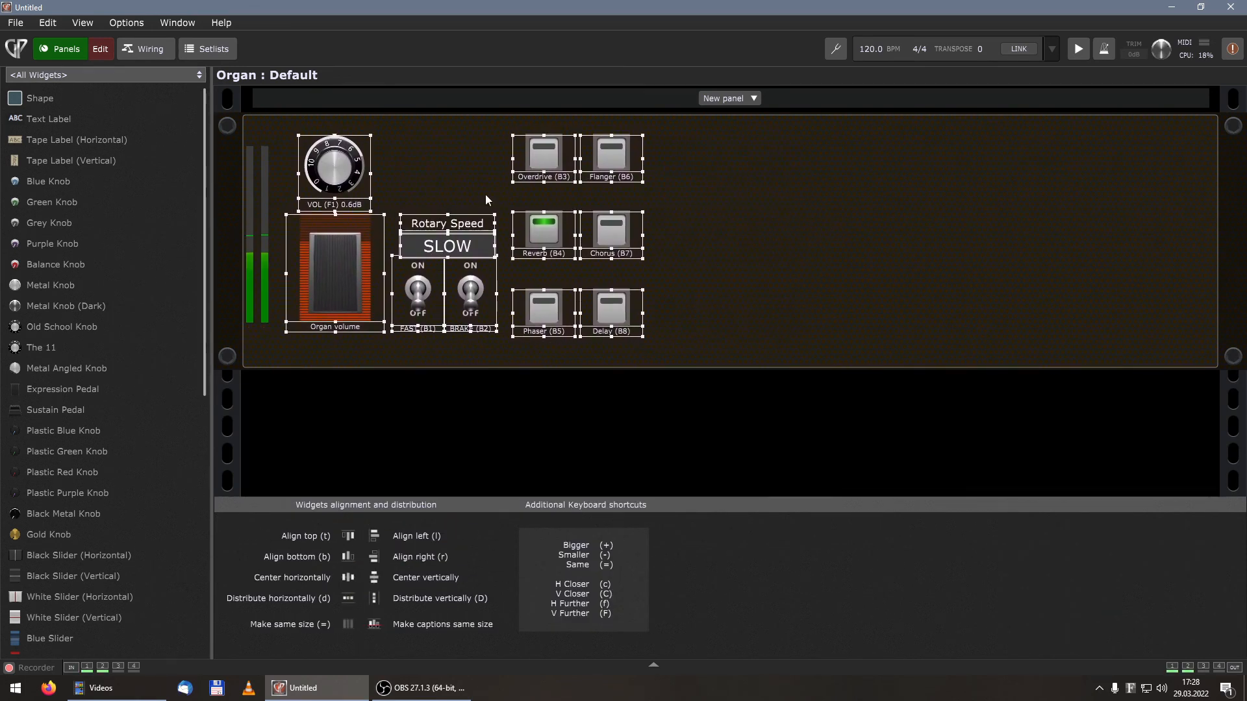
click(277, 170)
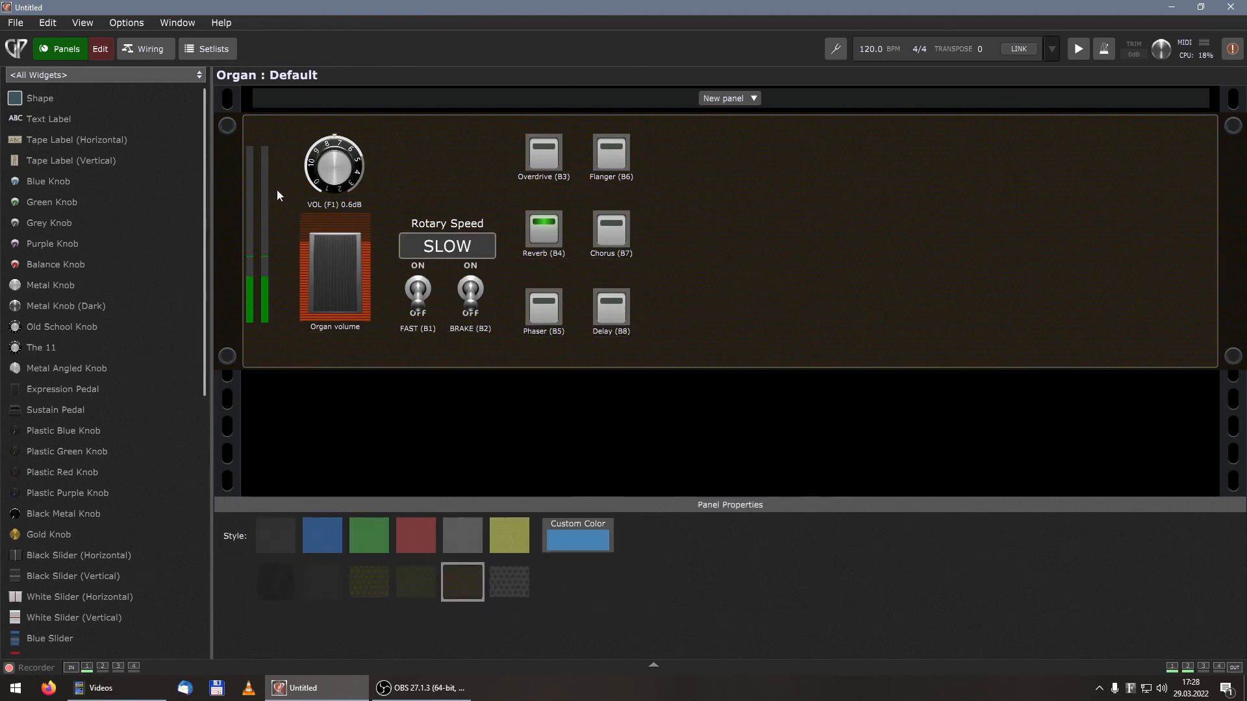
mouse_move(277, 190)
mouse_down()
mouse_move(243, 169)
mouse_move(260, 176)
mouse_up()
click(466, 157)
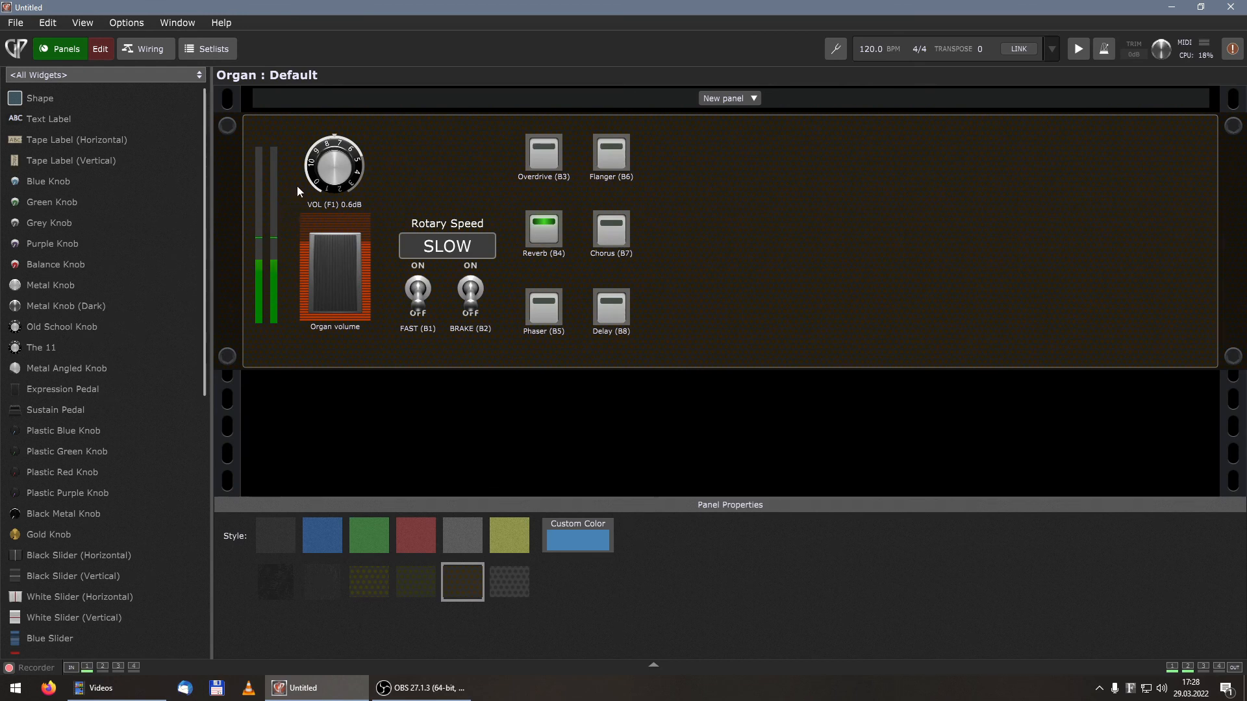
Step: Map the left level meter to the Gain and Balance plugin's Channel 1 Magnitude parameter
click(260, 184)
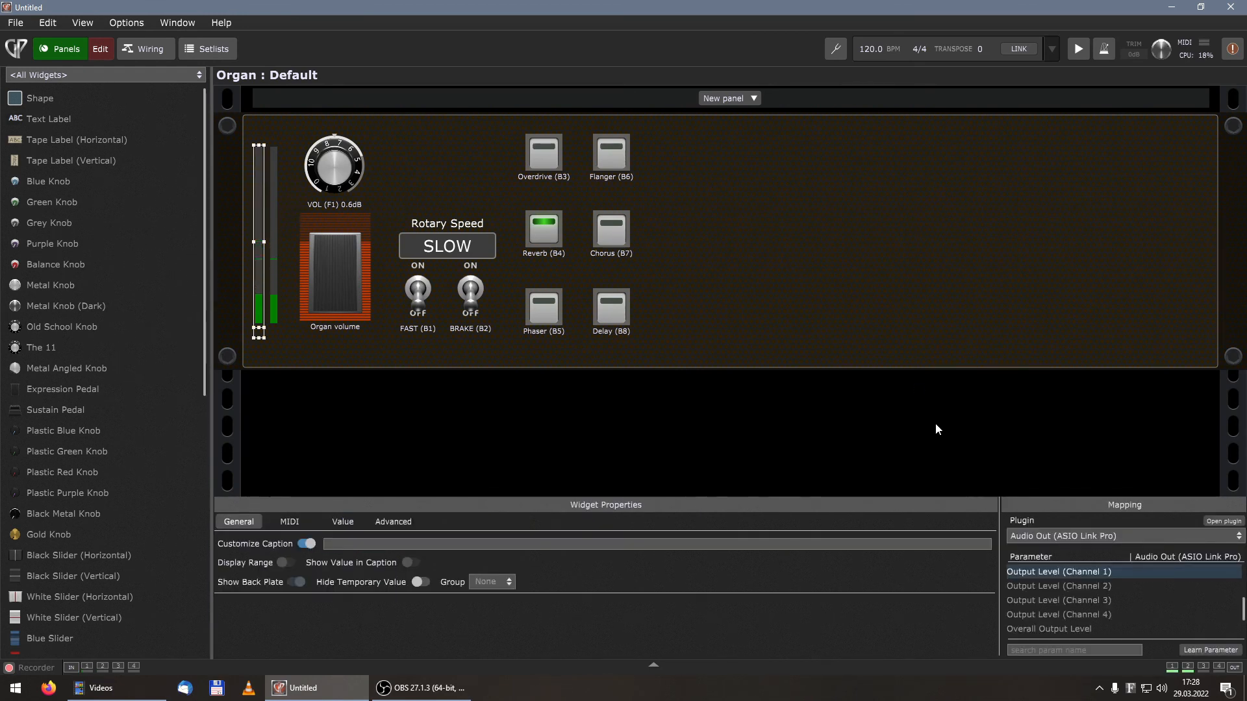
click(1092, 537)
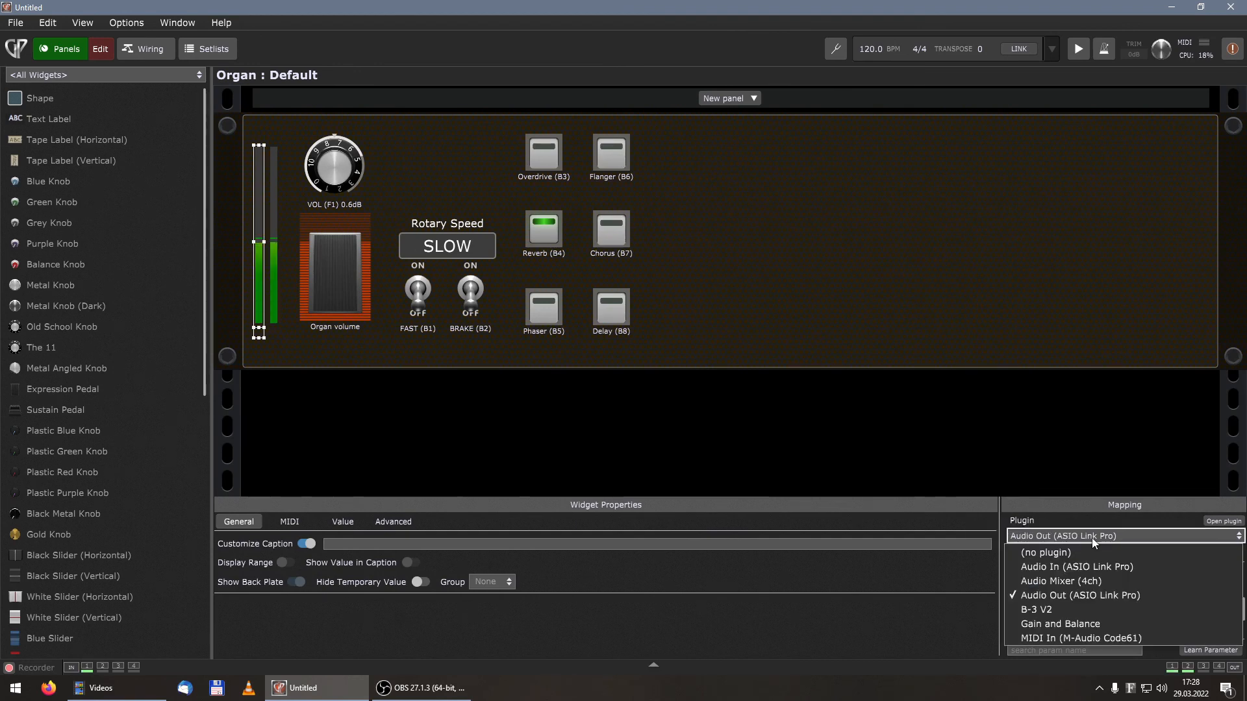
click(1078, 622)
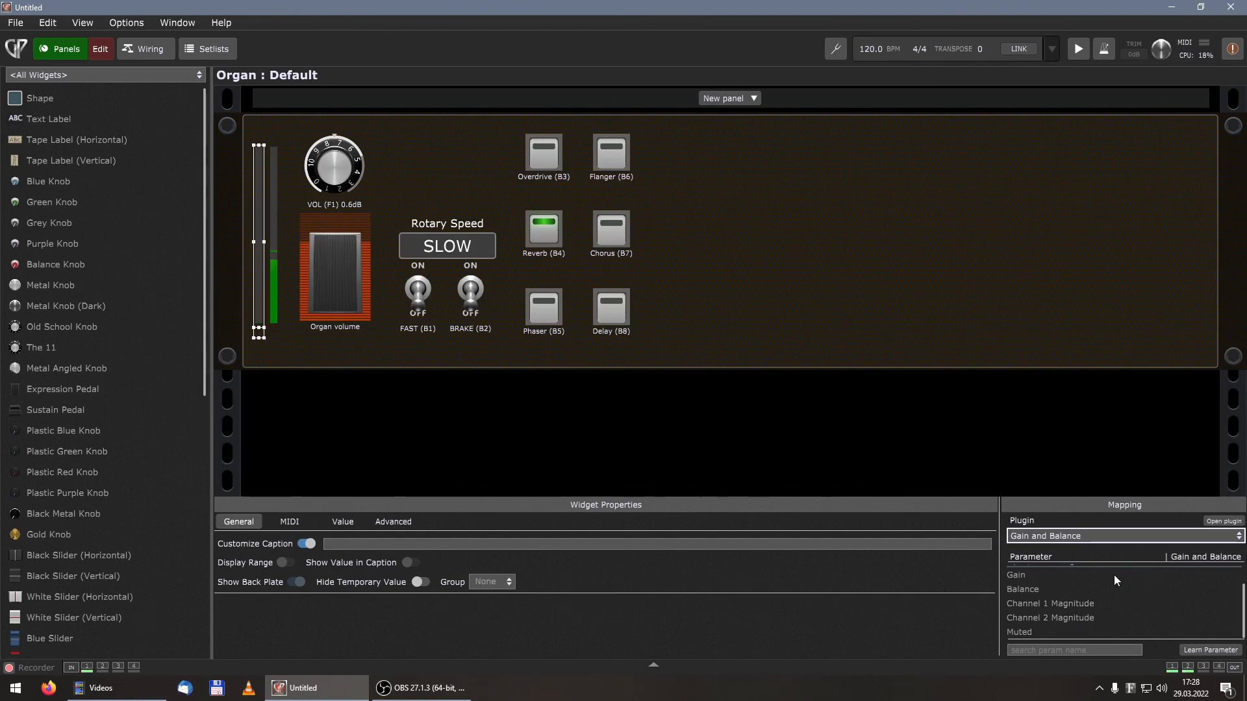
click(1059, 605)
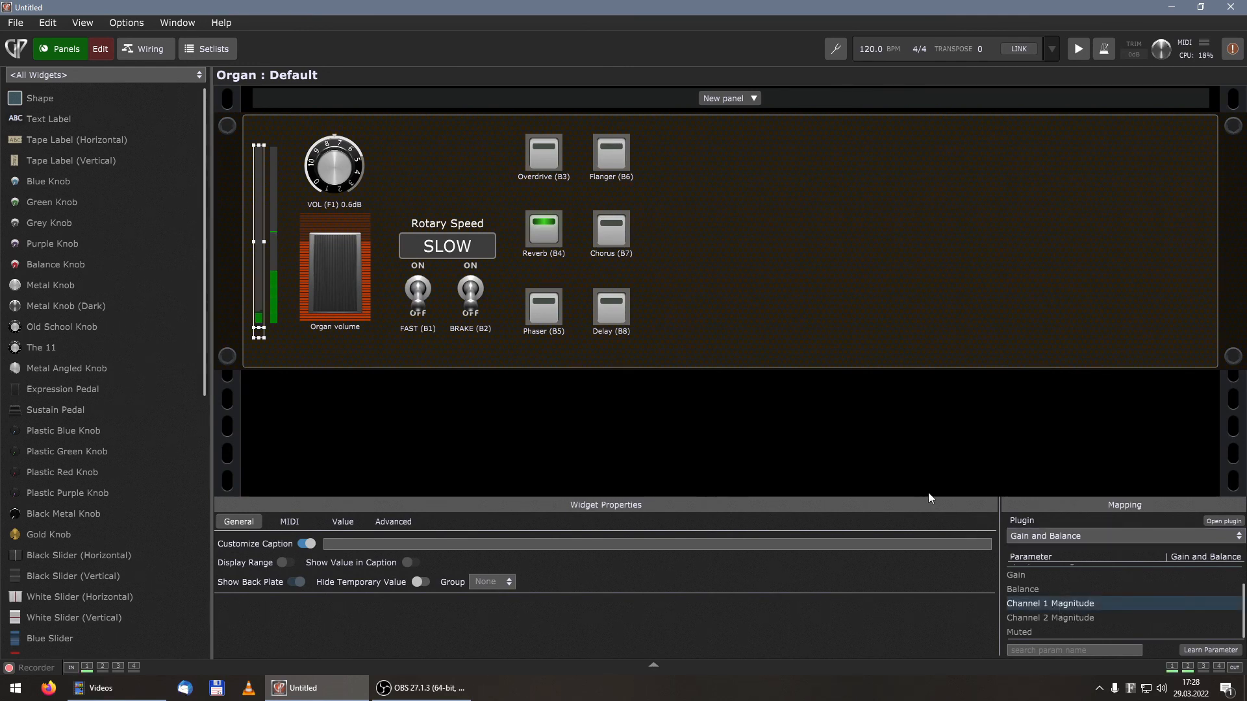
Step: Map the right level meter to the Gain and Balance plugin's Channel 2 Magnitude parameter
click(274, 244)
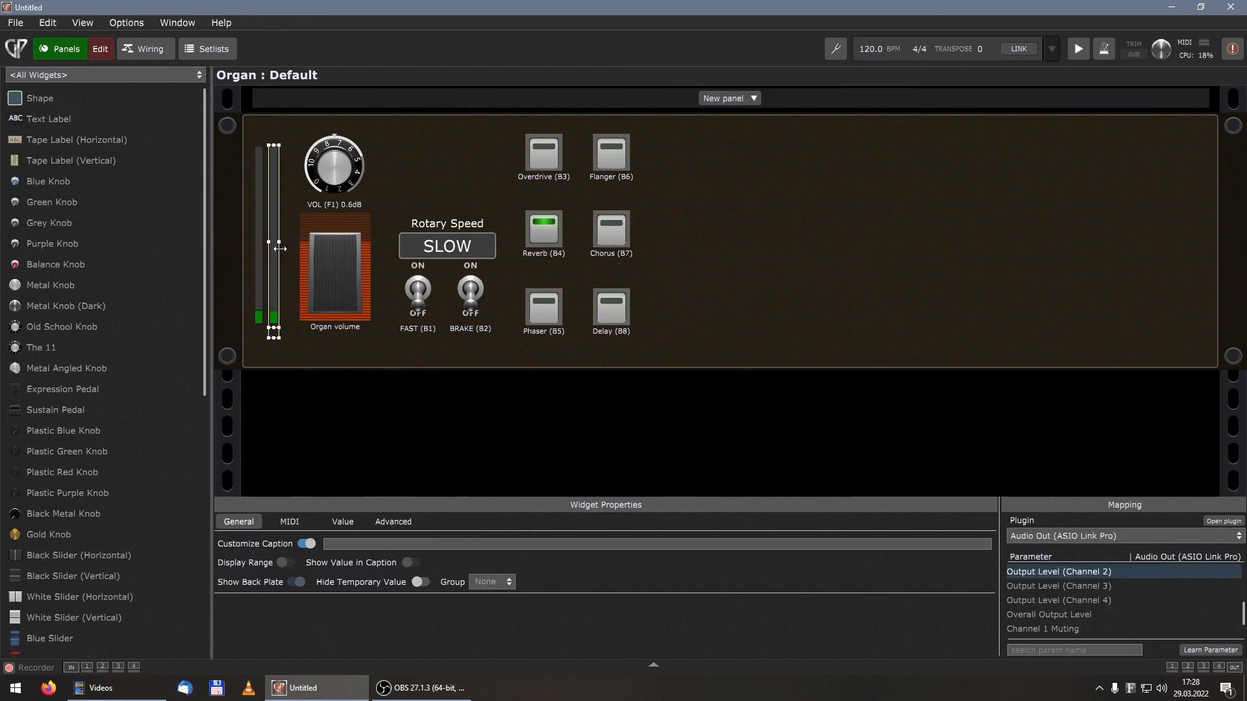
click(1055, 534)
click(1058, 621)
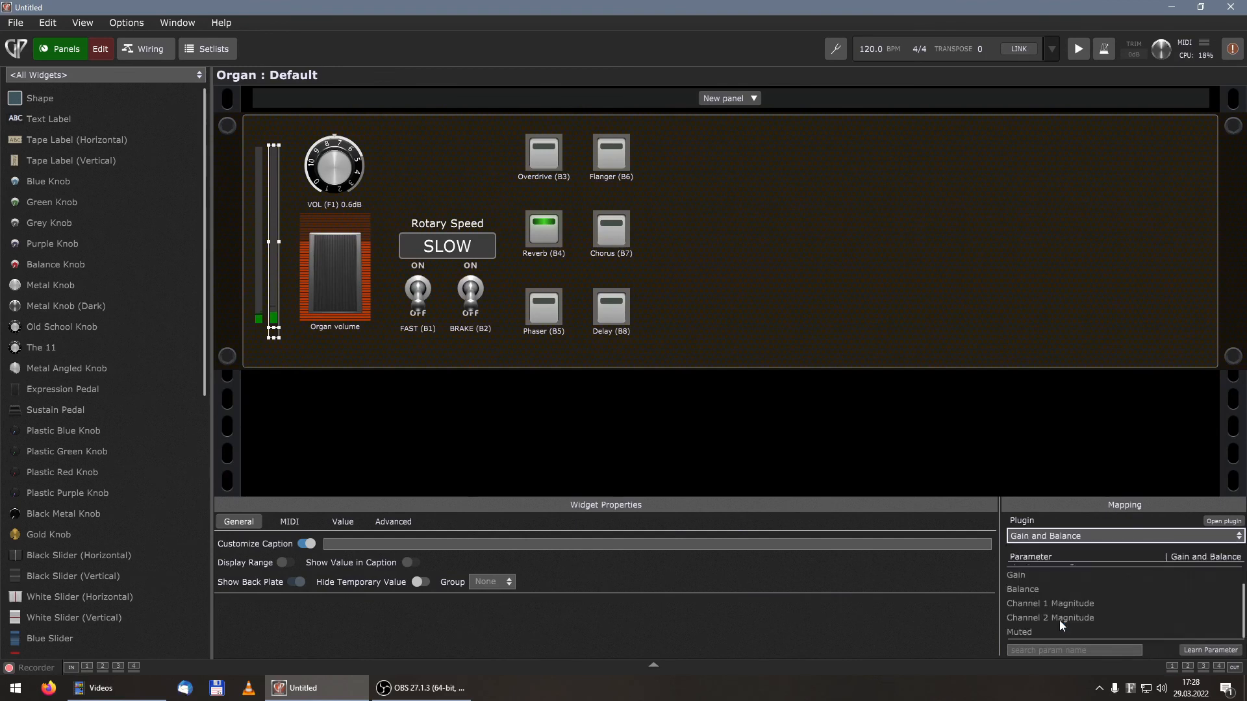
click(1061, 617)
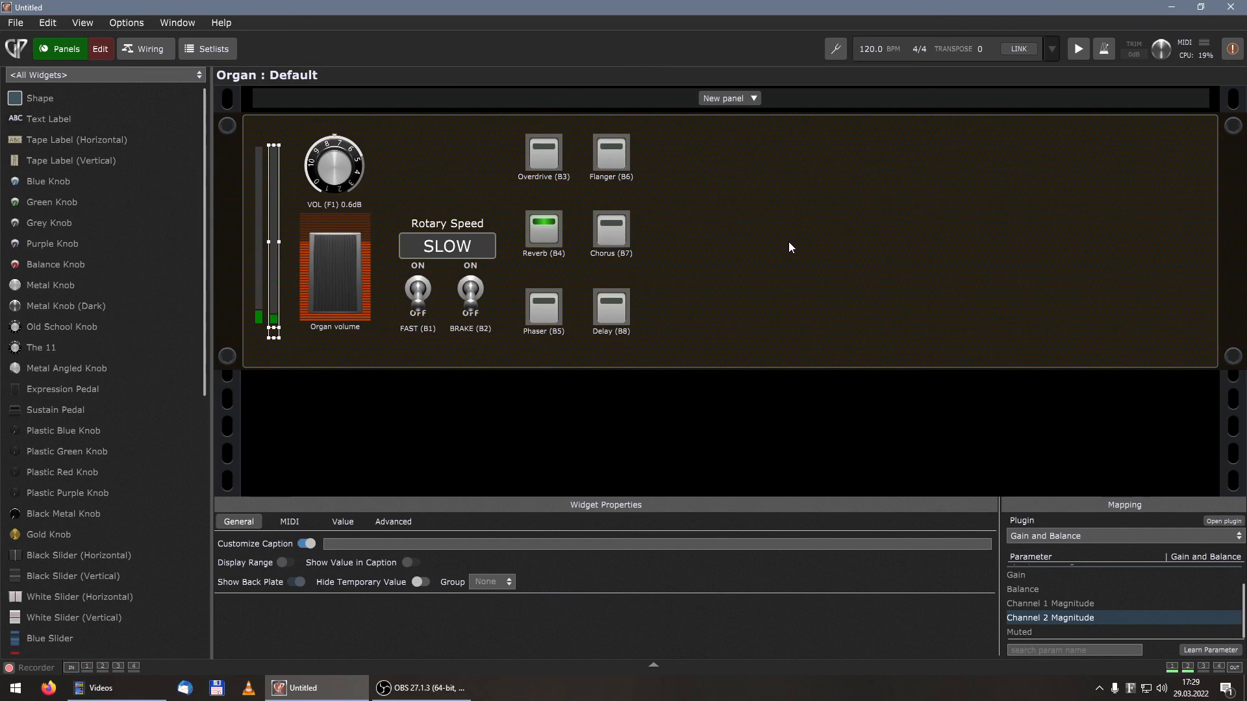
Step: Caption the volume knob "VOL (K1) [value]" and use MIDI learn to assign it to Knob 1
click(345, 166)
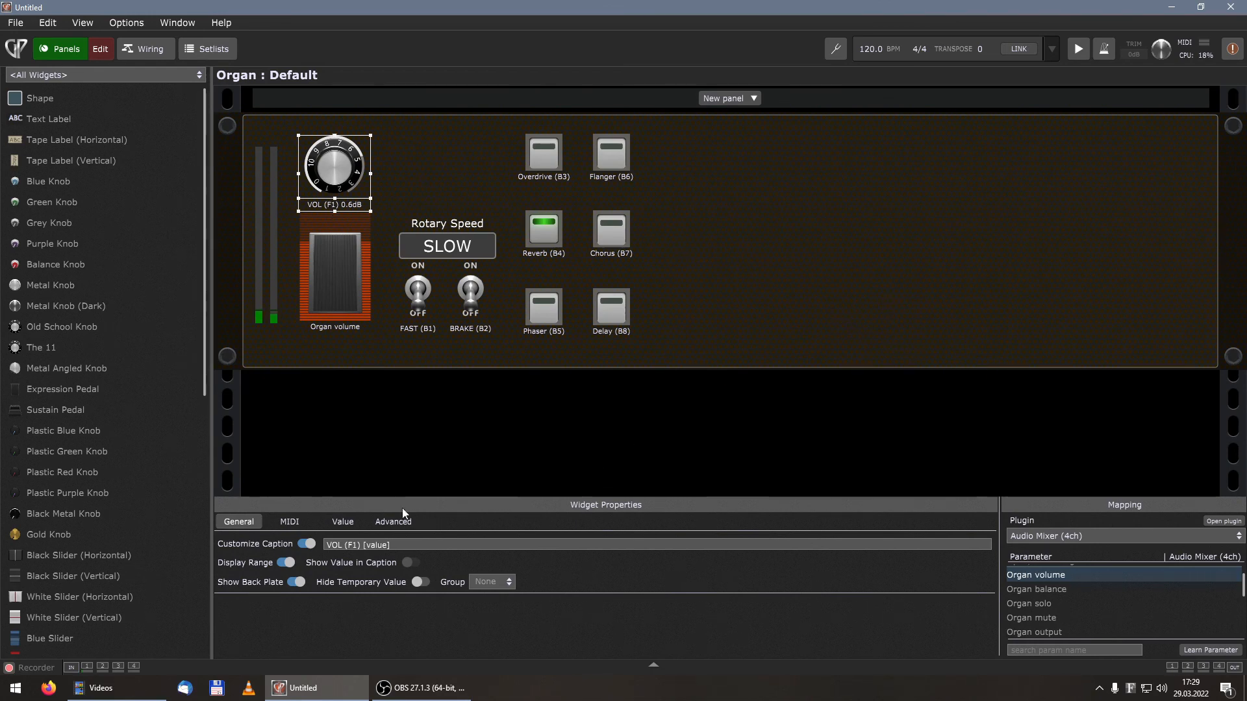
click(352, 545)
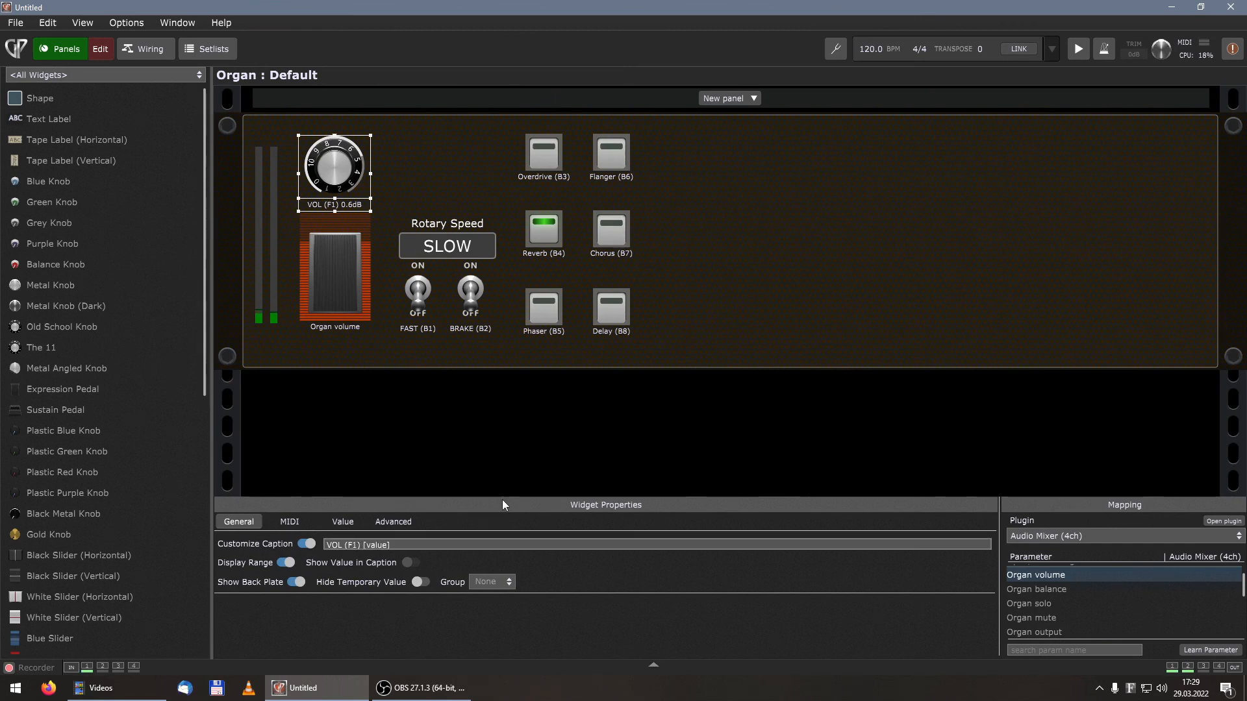
key(BackSpace)
text(K)
click(303, 521)
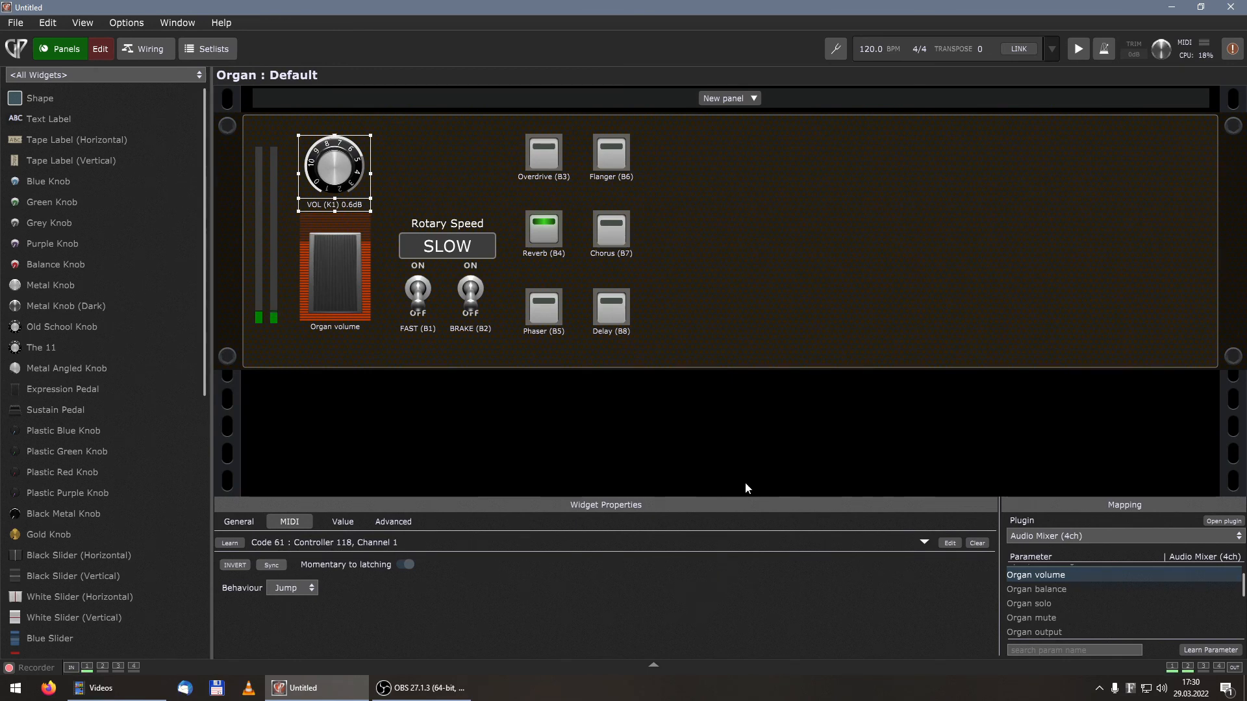
click(229, 544)
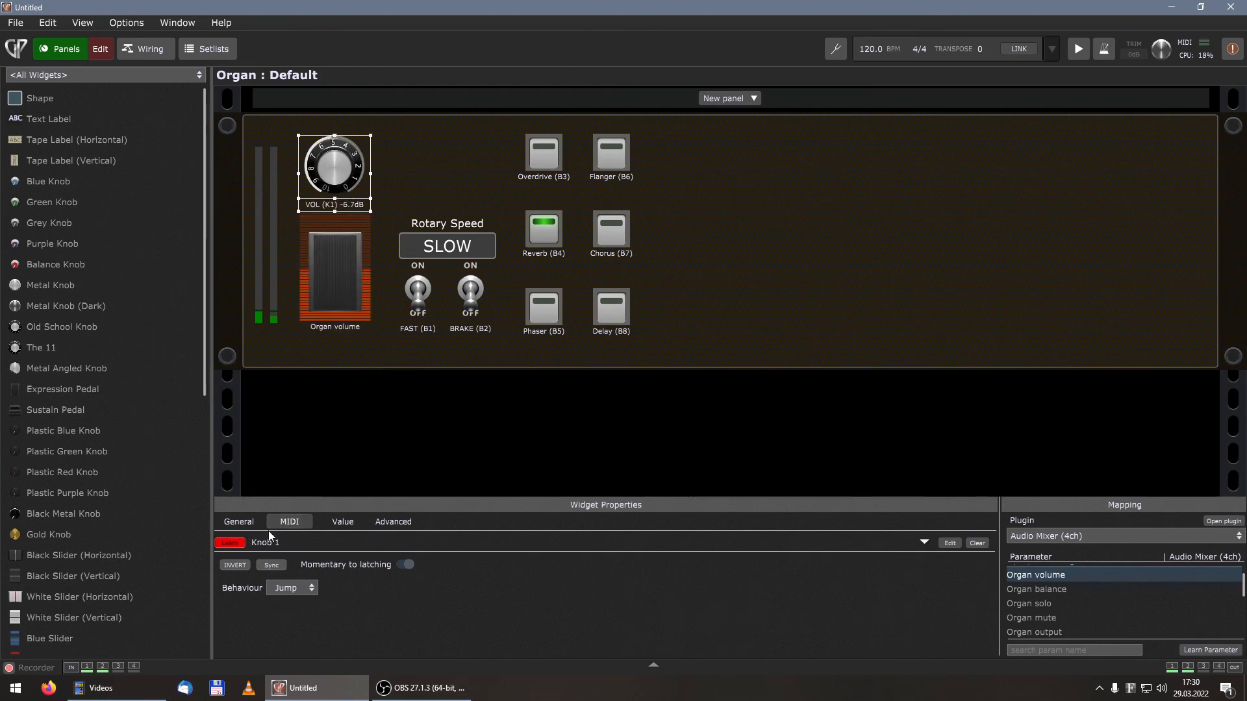
Step: Assign the Organ volume pedal widget to the VOL Pedal controller, with MIDI learn off, and reselect the volume knob
click(324, 282)
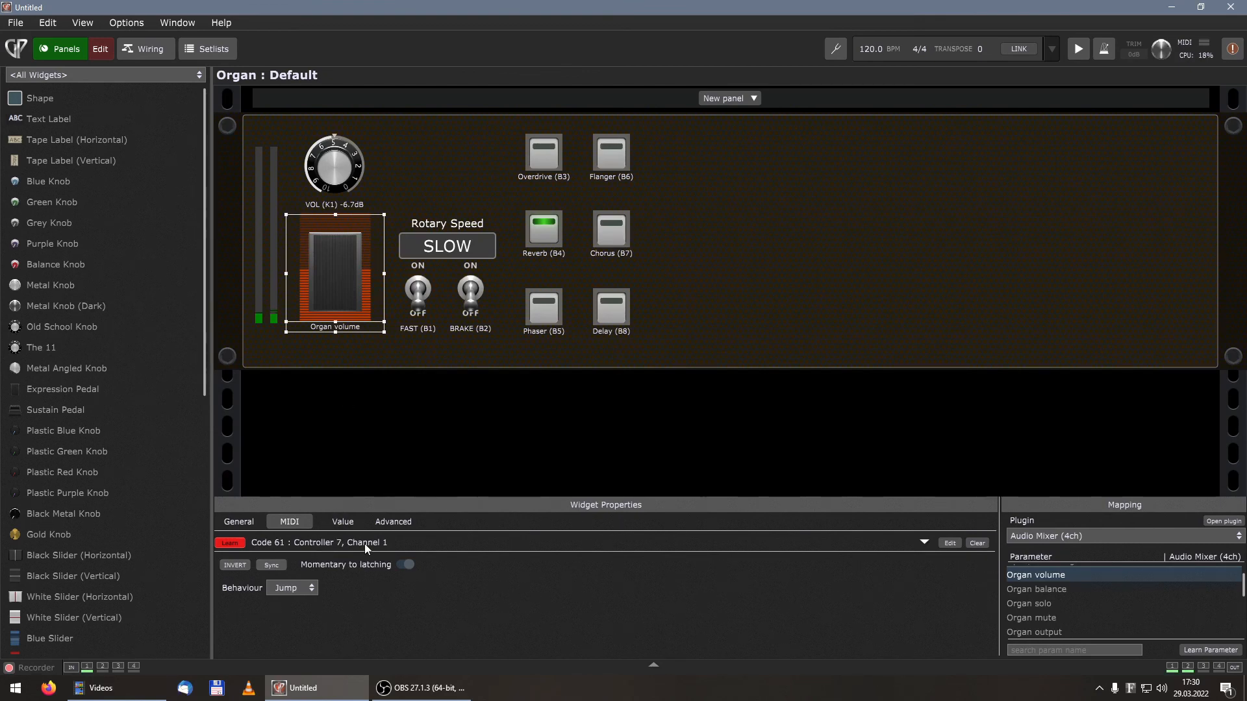
click(924, 542)
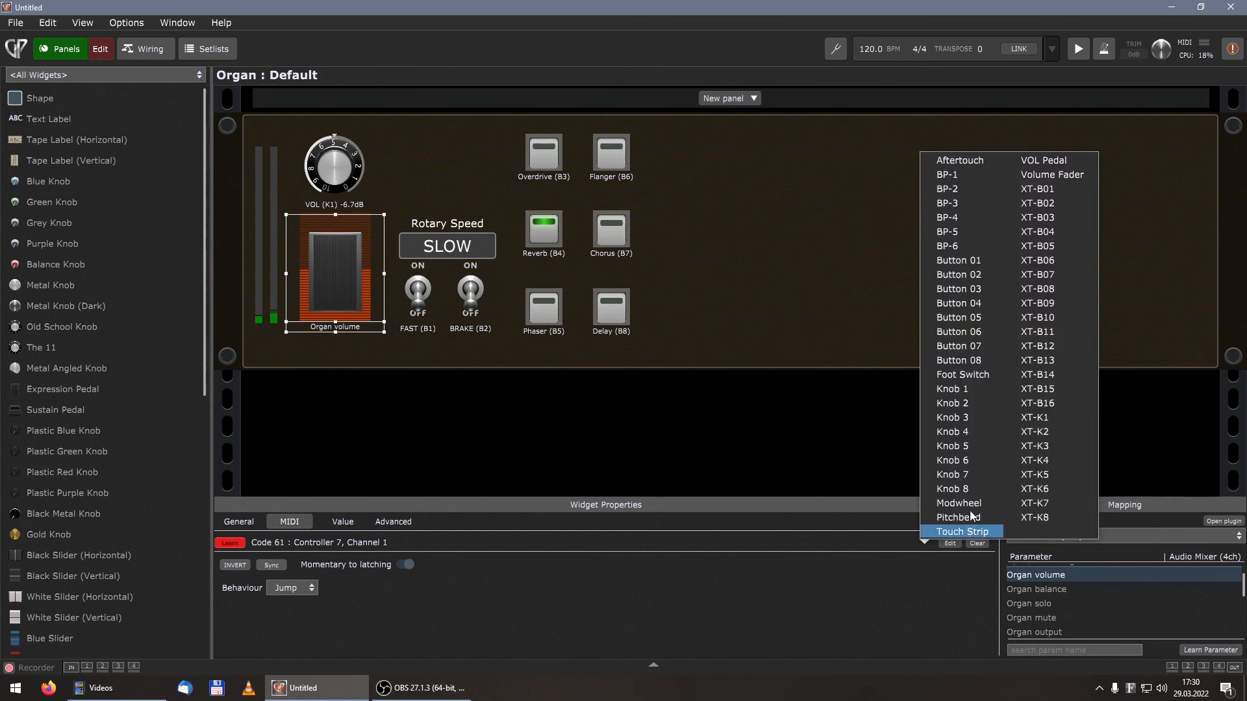
click(1069, 160)
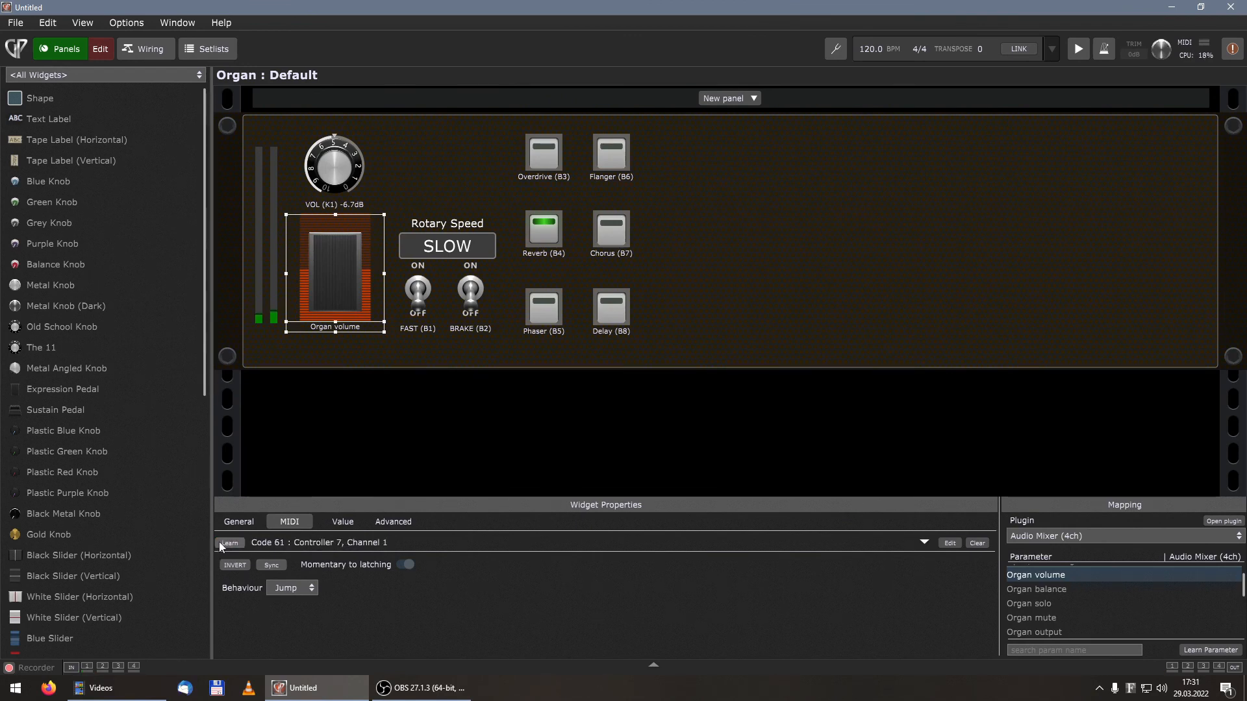
click(925, 541)
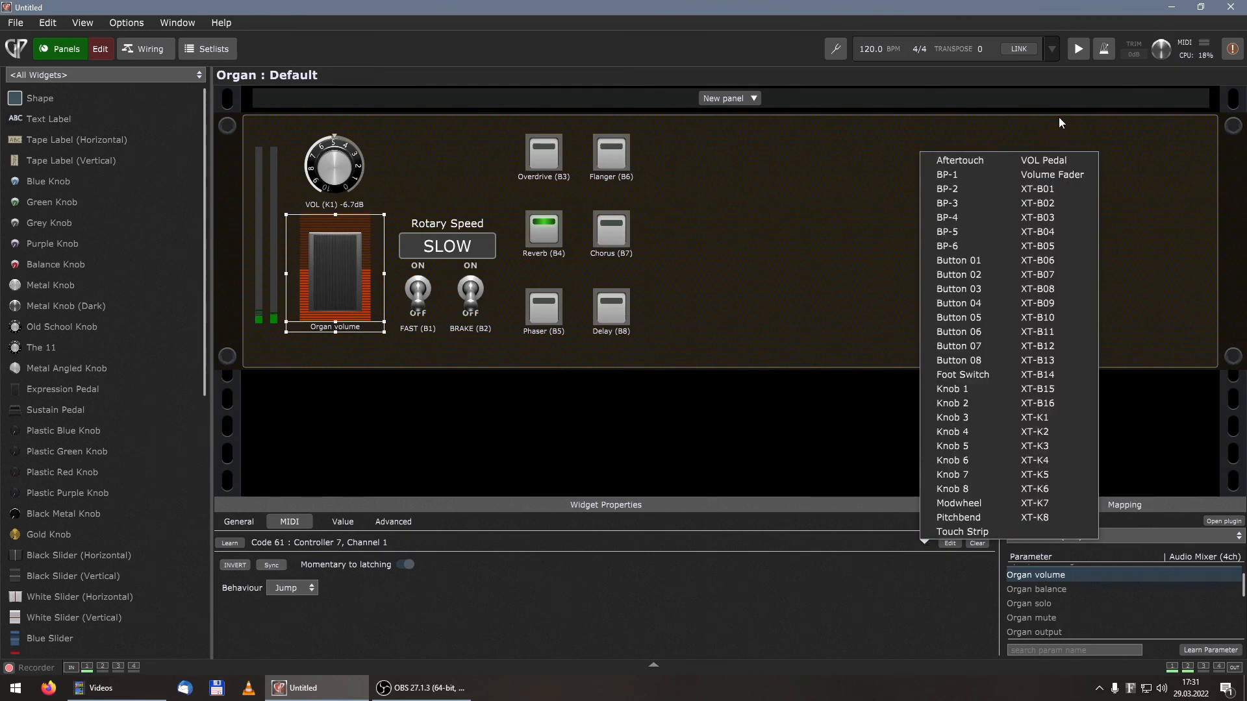
click(1063, 162)
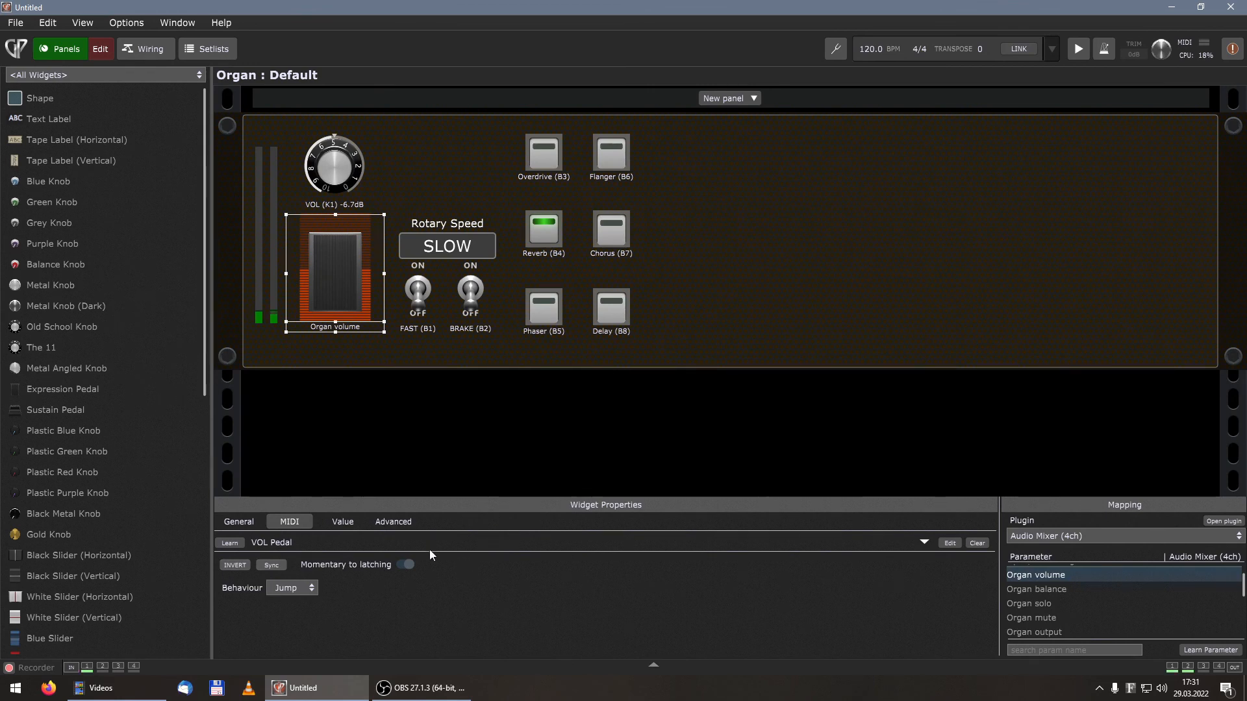
click(337, 196)
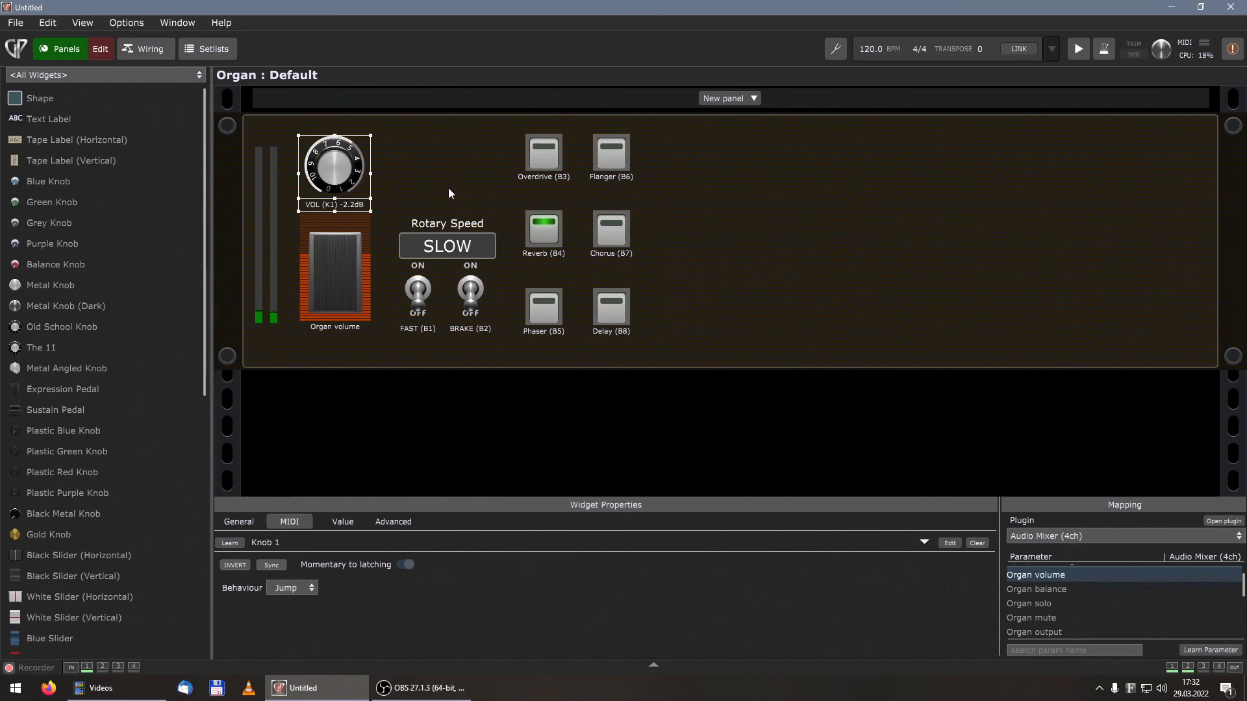
Step: View the current Organ rackspace script, examining its rotary speed, aftertouch and sustain handling, and close the script editor
click(182, 26)
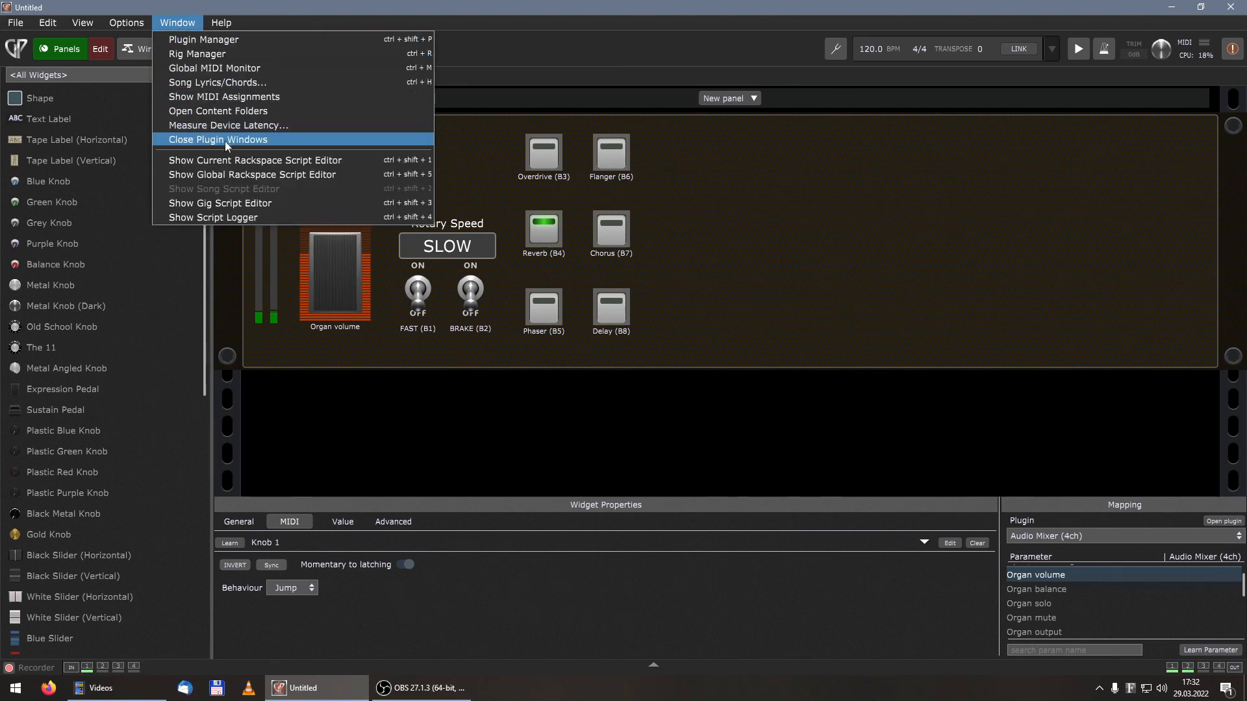
click(227, 157)
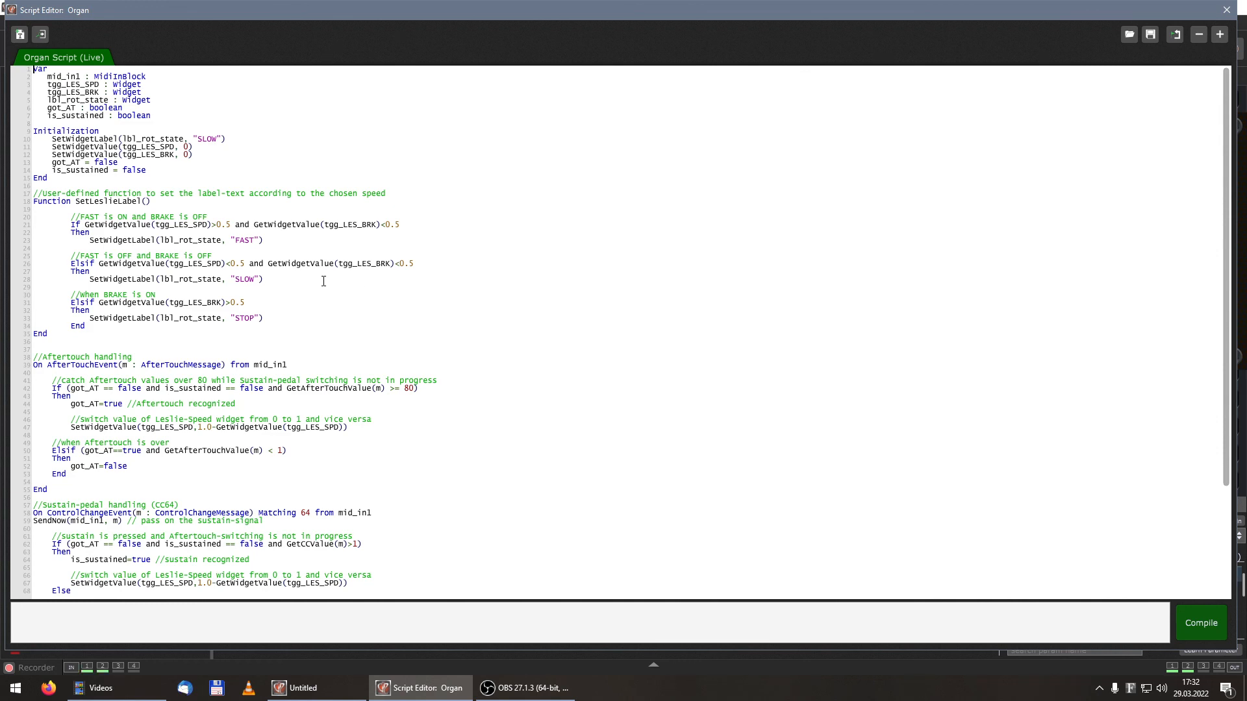
click(1225, 12)
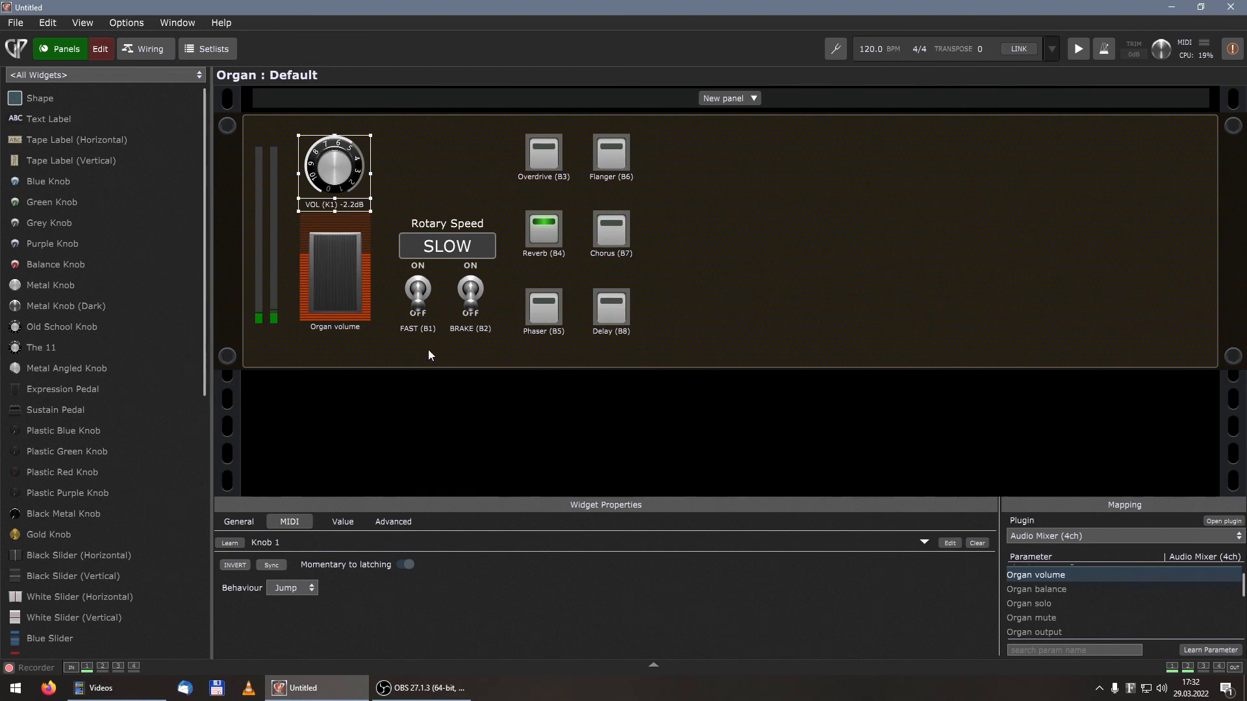
Step: Map the FAST switch to the B-3 V2 plugin's Rotary Speaker Slow/Fast parameter by learning it from the organ's speed lever
click(418, 295)
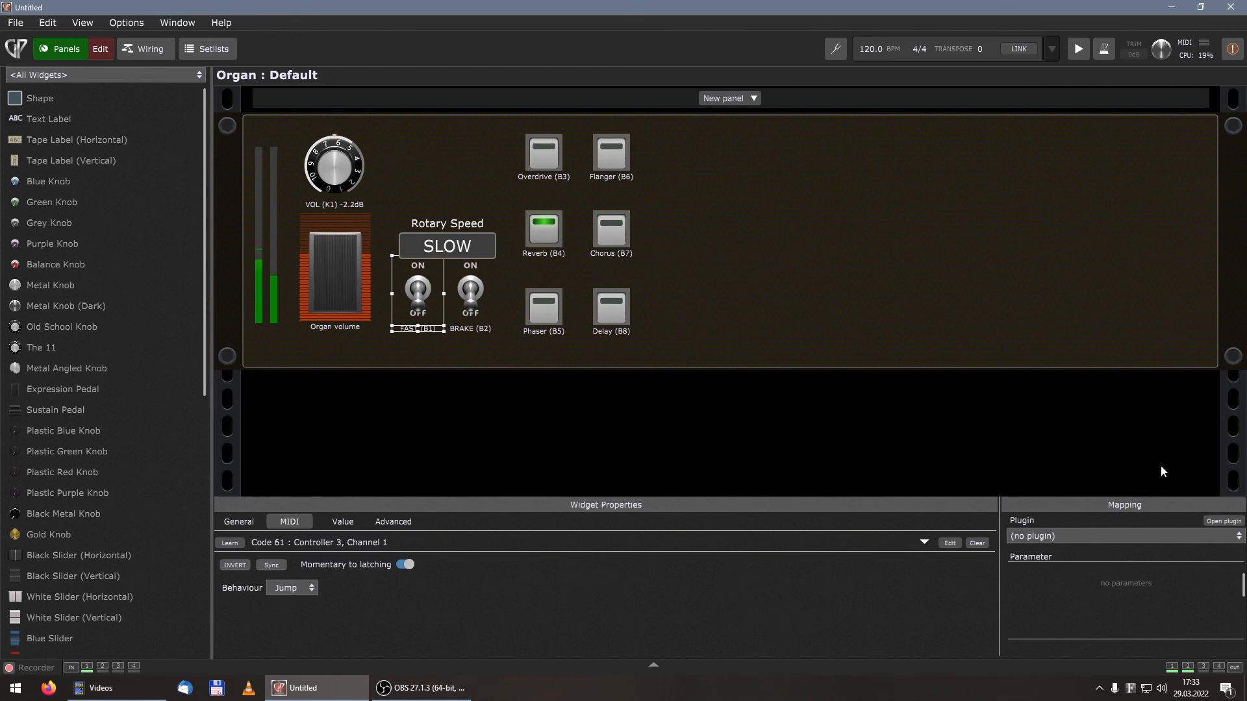
click(1057, 536)
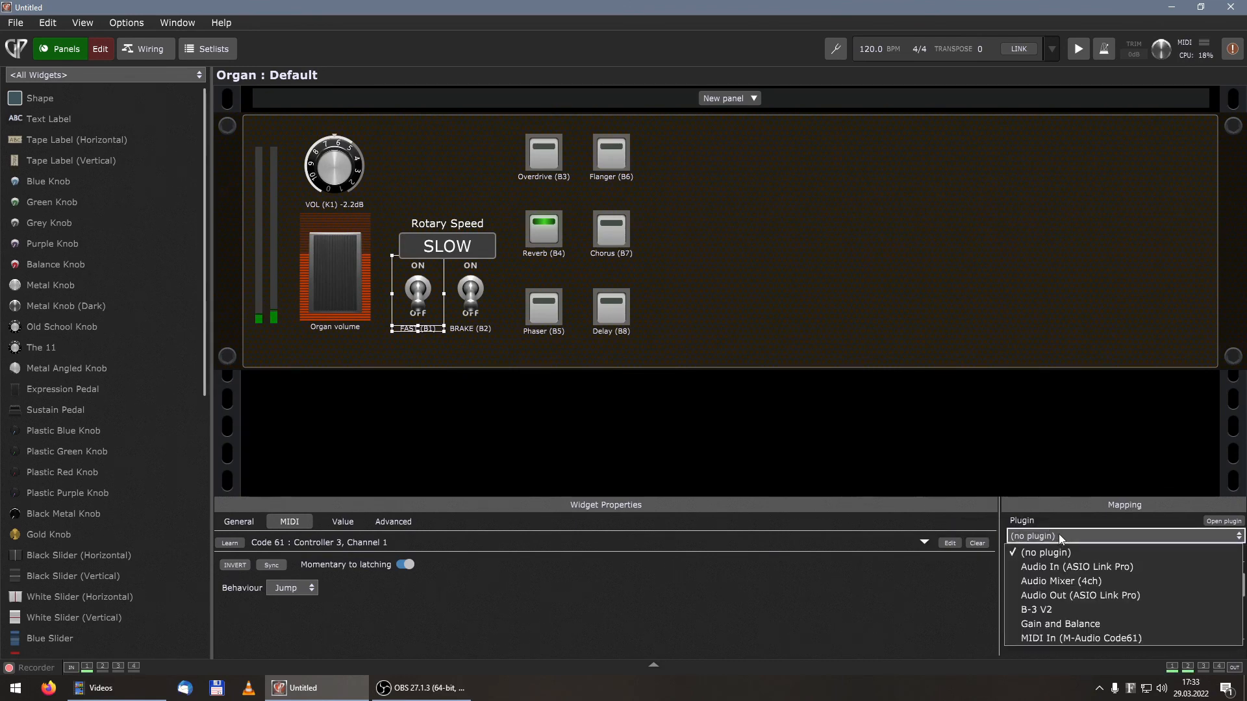
click(1052, 609)
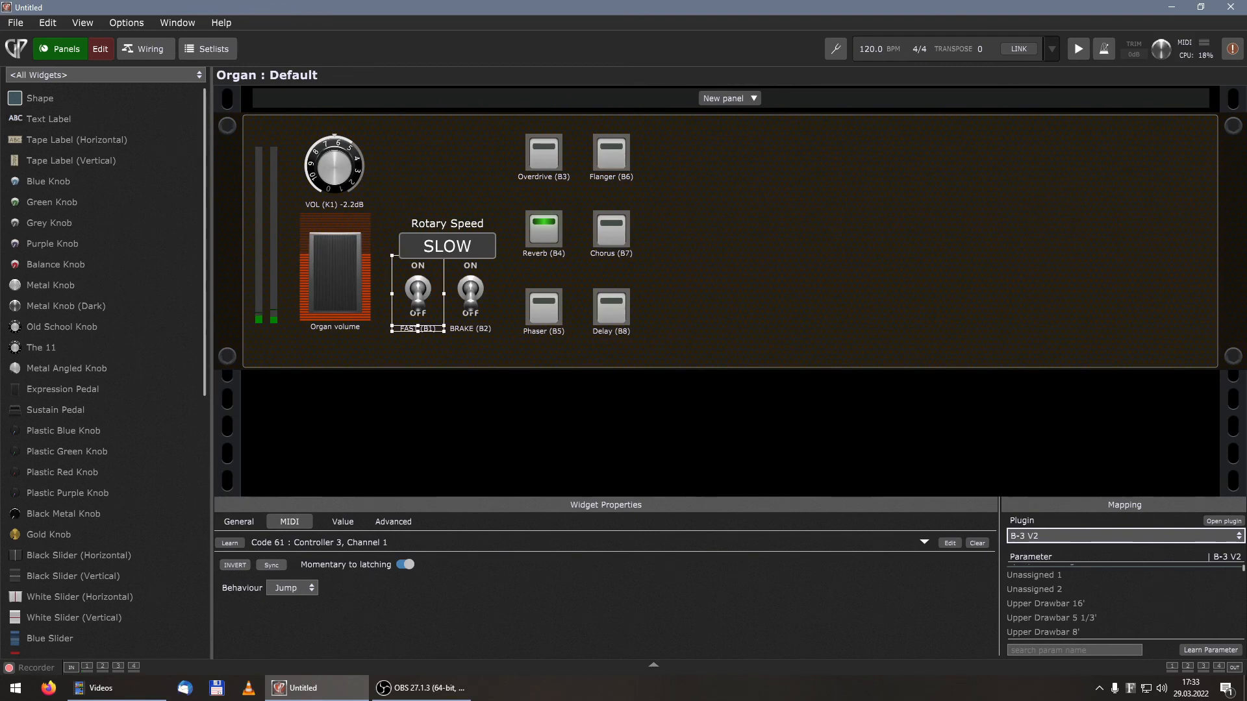
click(1211, 650)
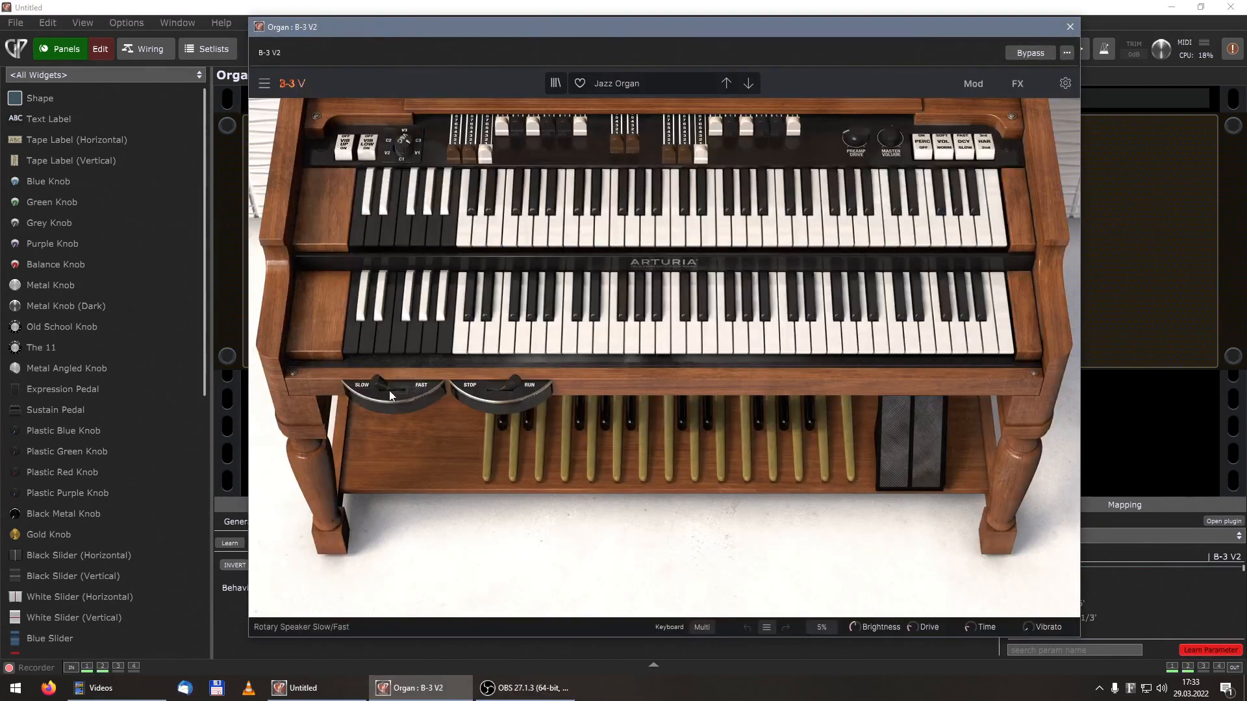
click(423, 383)
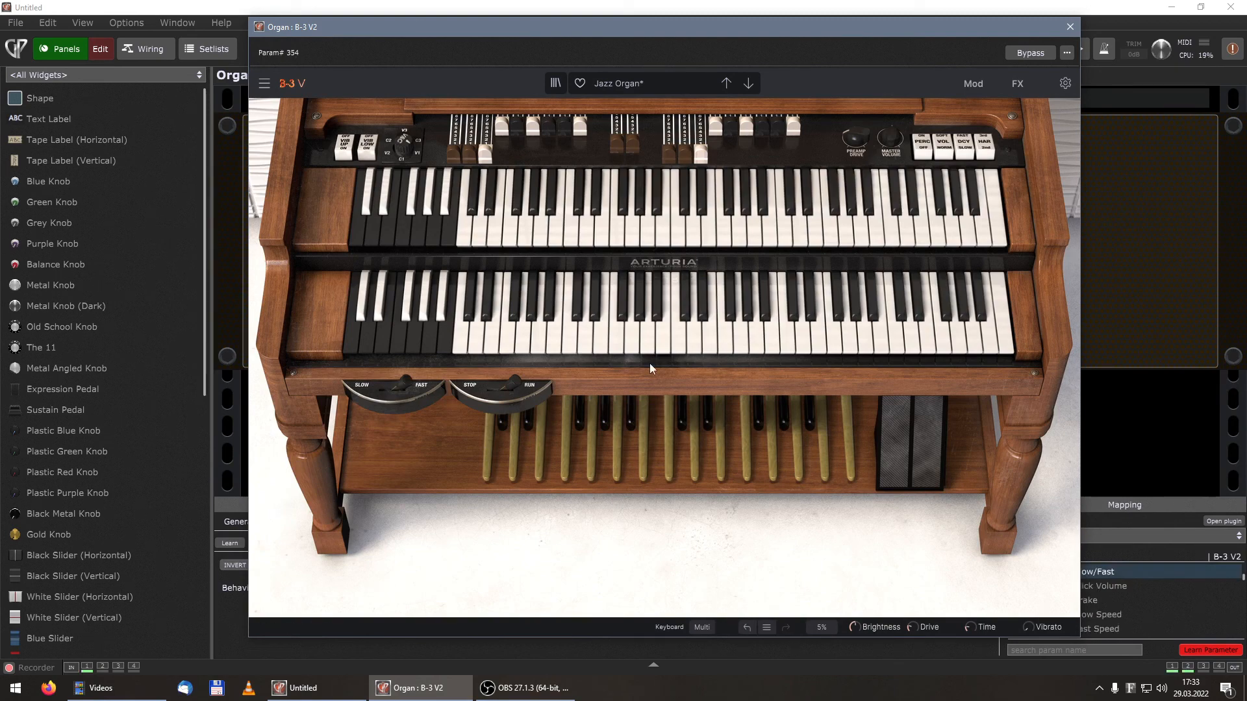
click(1165, 239)
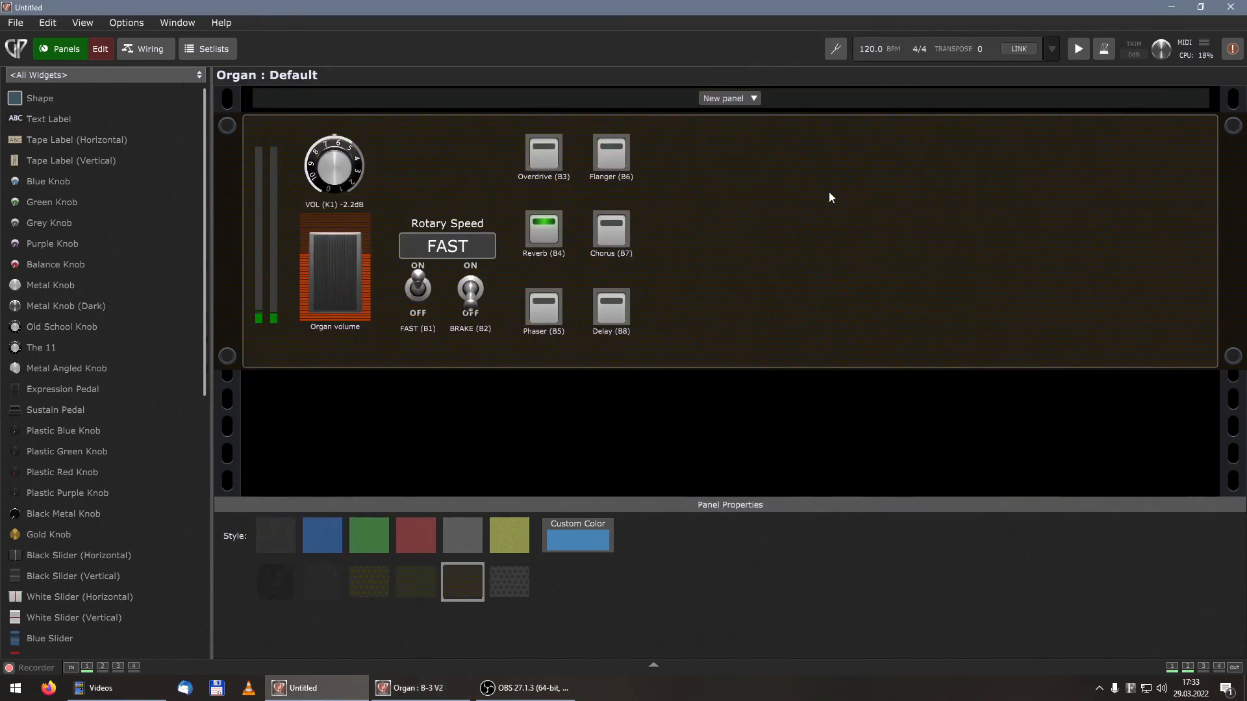
Step: Map the BRAKE switch to the B-3 V2 plugin's Rotary Speaker Brake parameter by learning it from the organ's Stop/Run lever
click(471, 293)
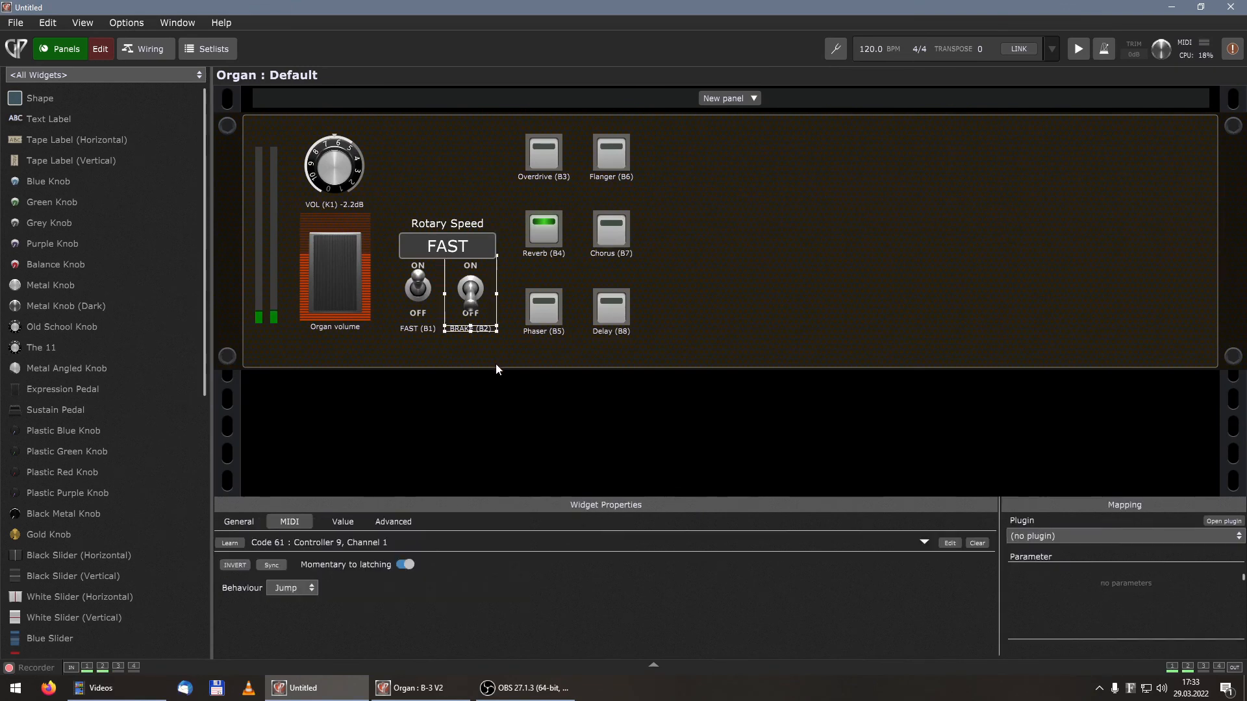
click(1066, 536)
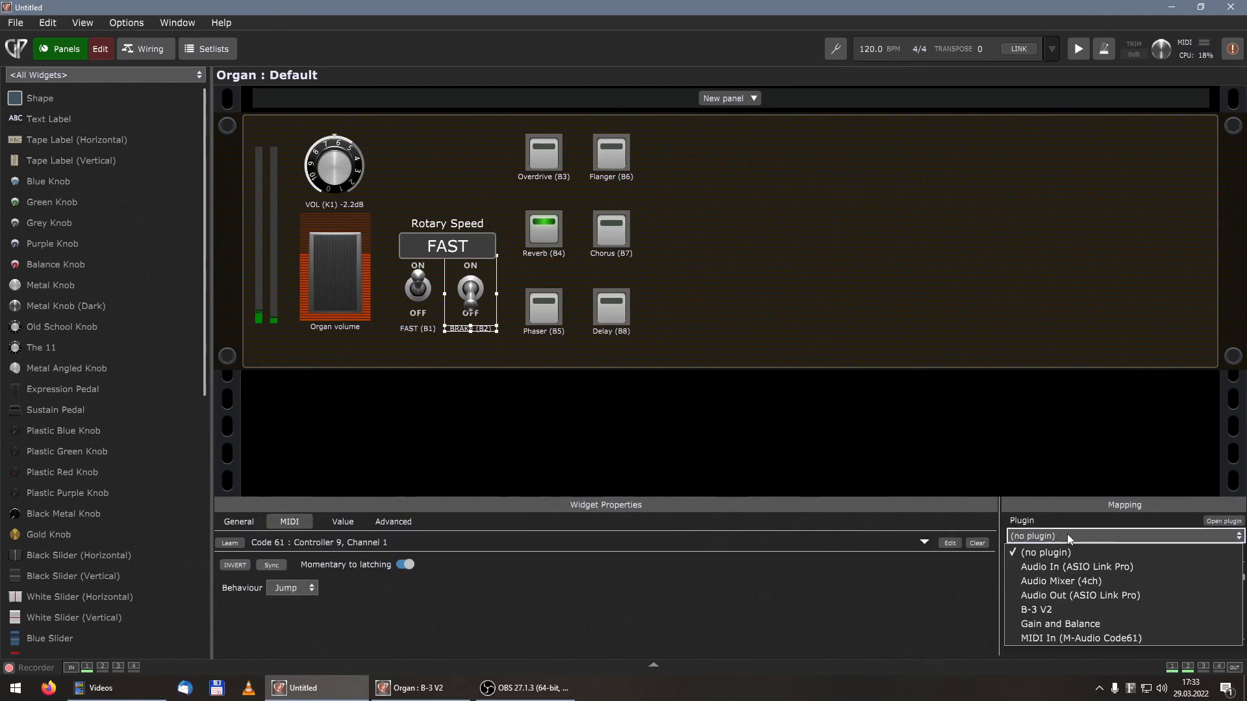
click(1054, 614)
click(1211, 649)
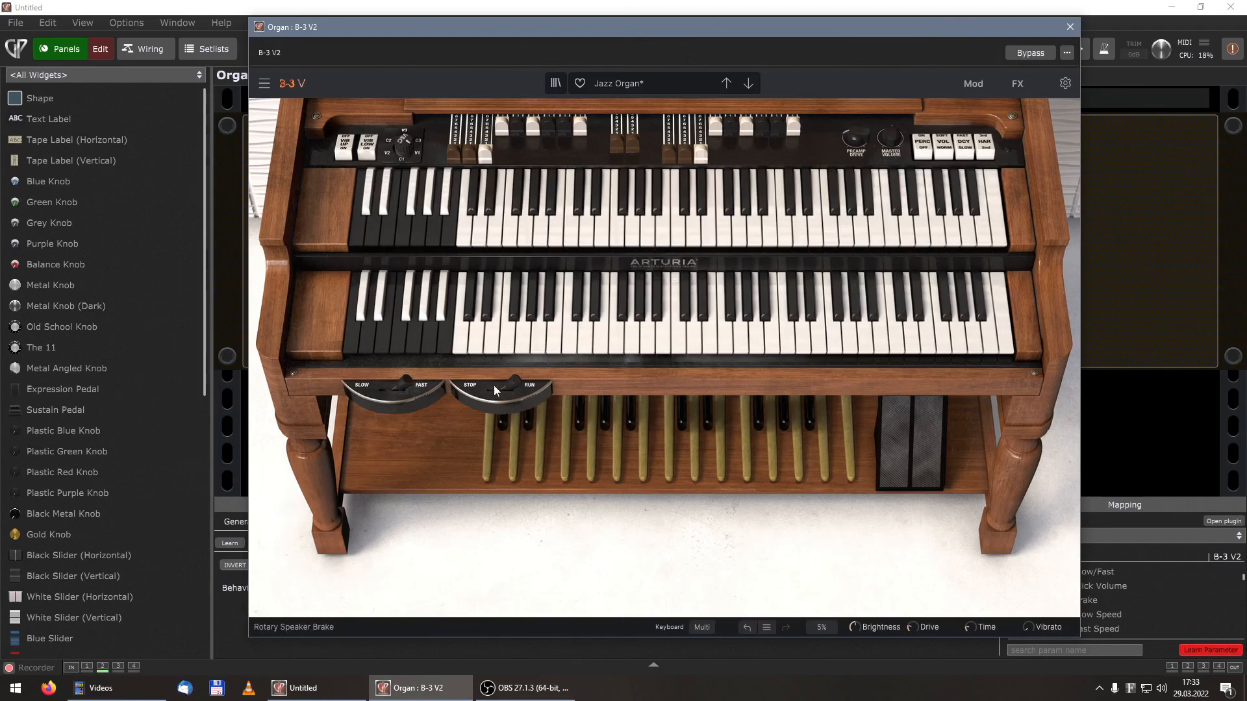
click(511, 389)
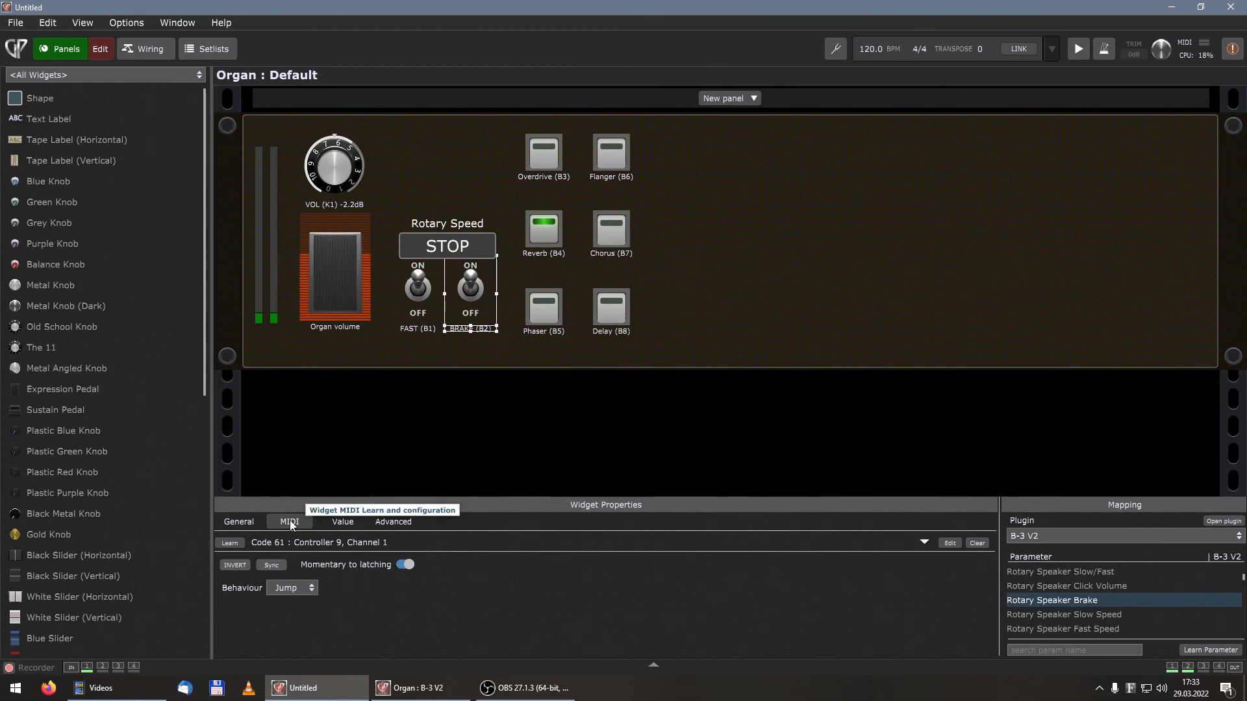
Step: Assign the FAST switch's MIDI control to Button 01
click(422, 279)
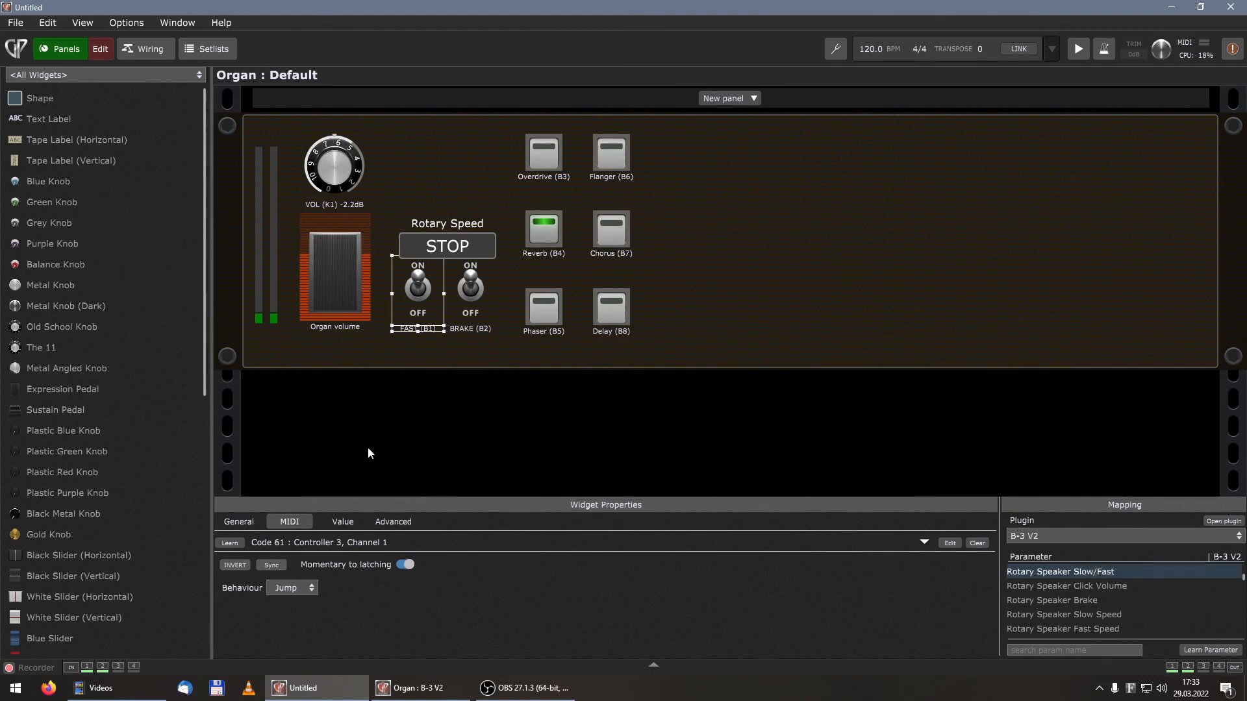
click(426, 345)
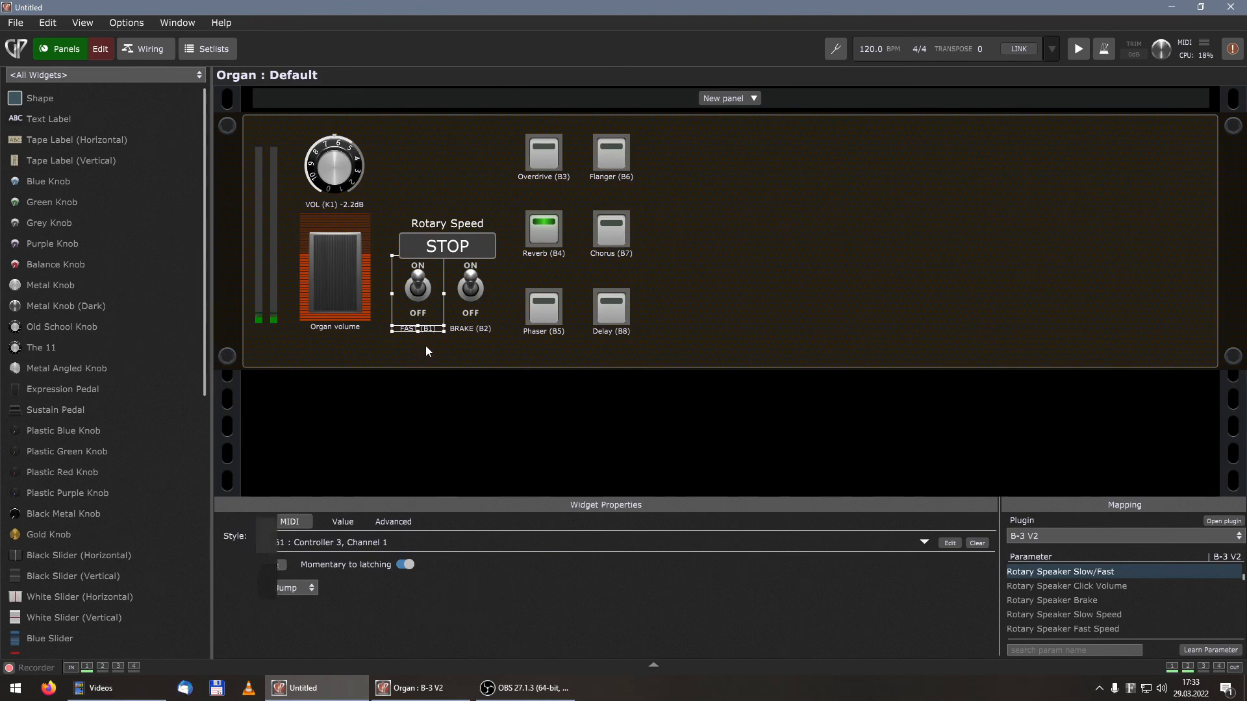
click(417, 281)
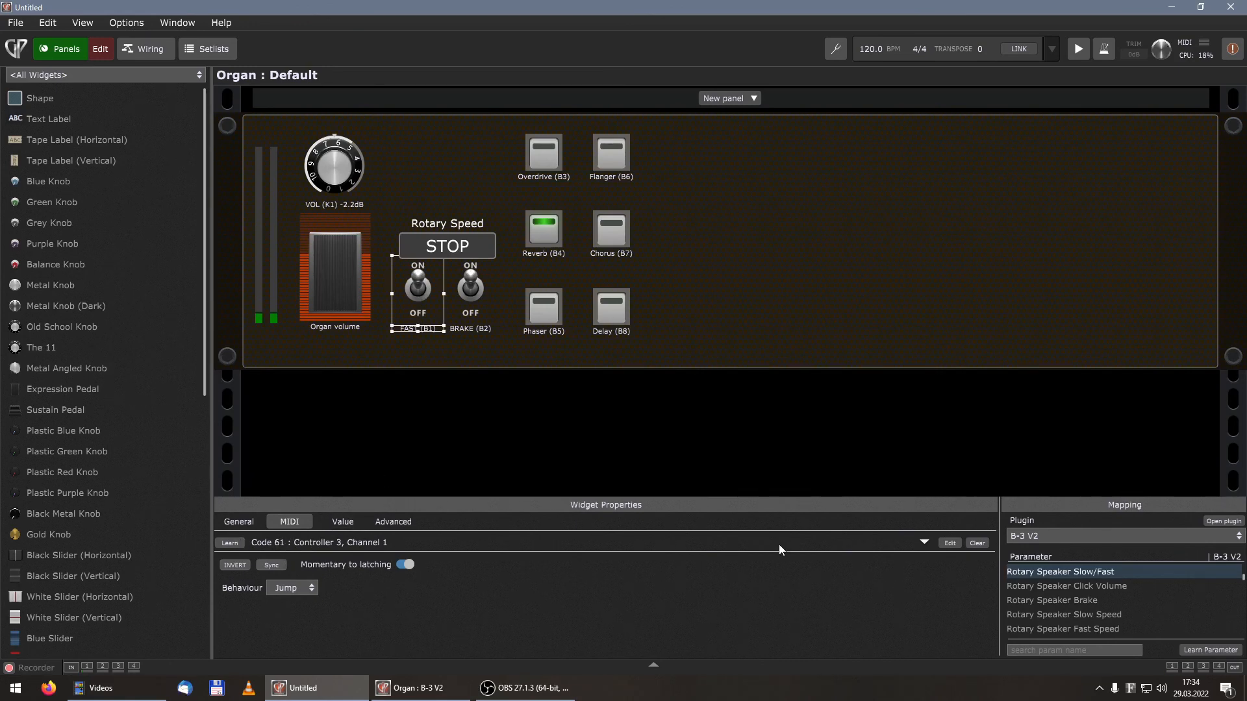
click(924, 543)
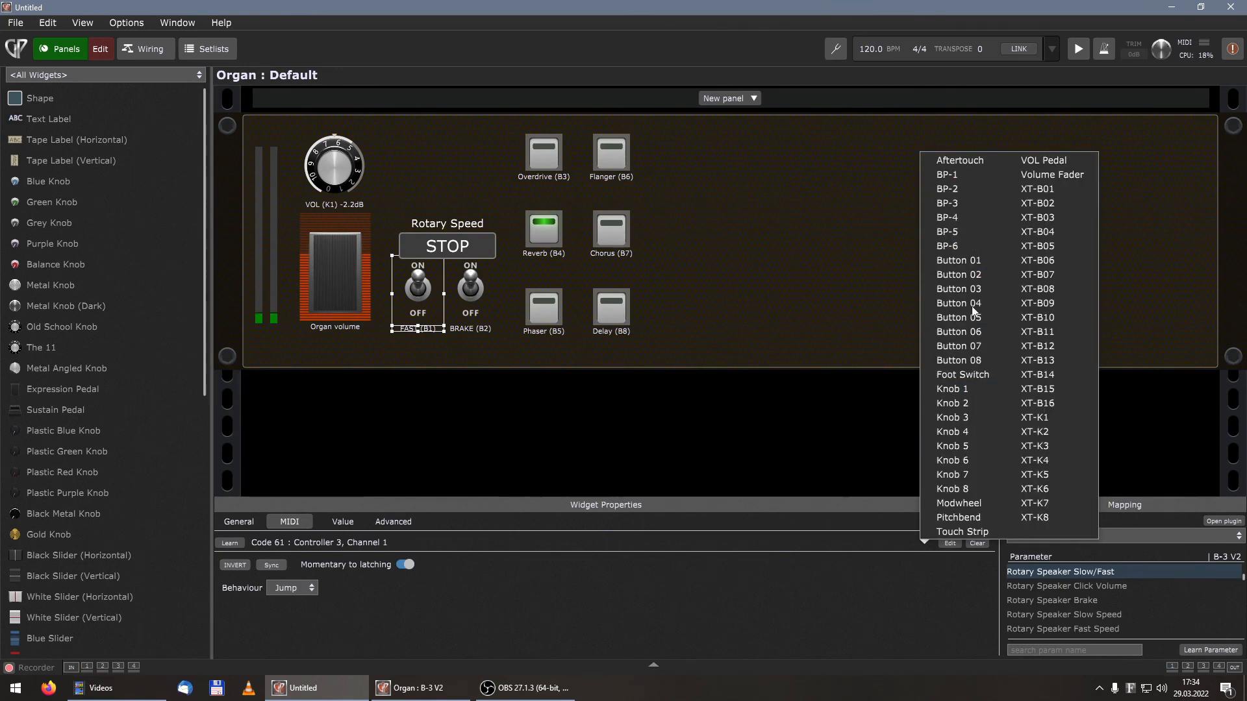
click(972, 261)
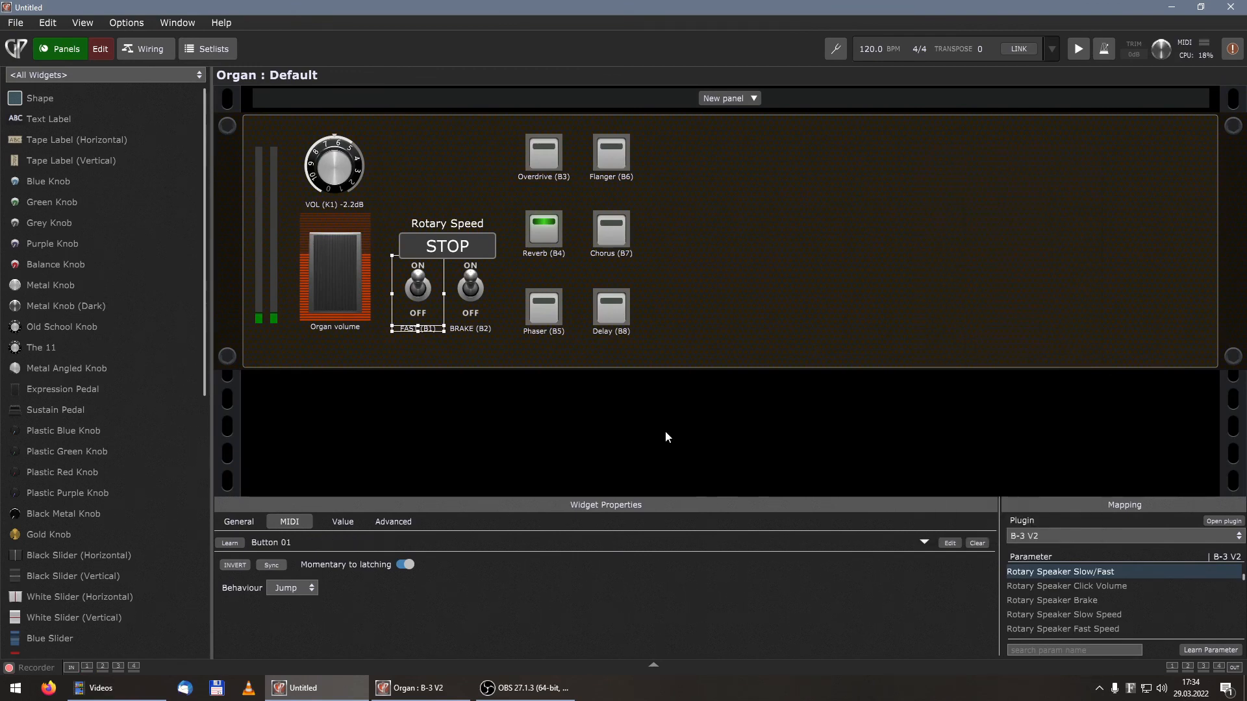
Step: Assign the BRAKE switch's MIDI control to Button 02
click(463, 293)
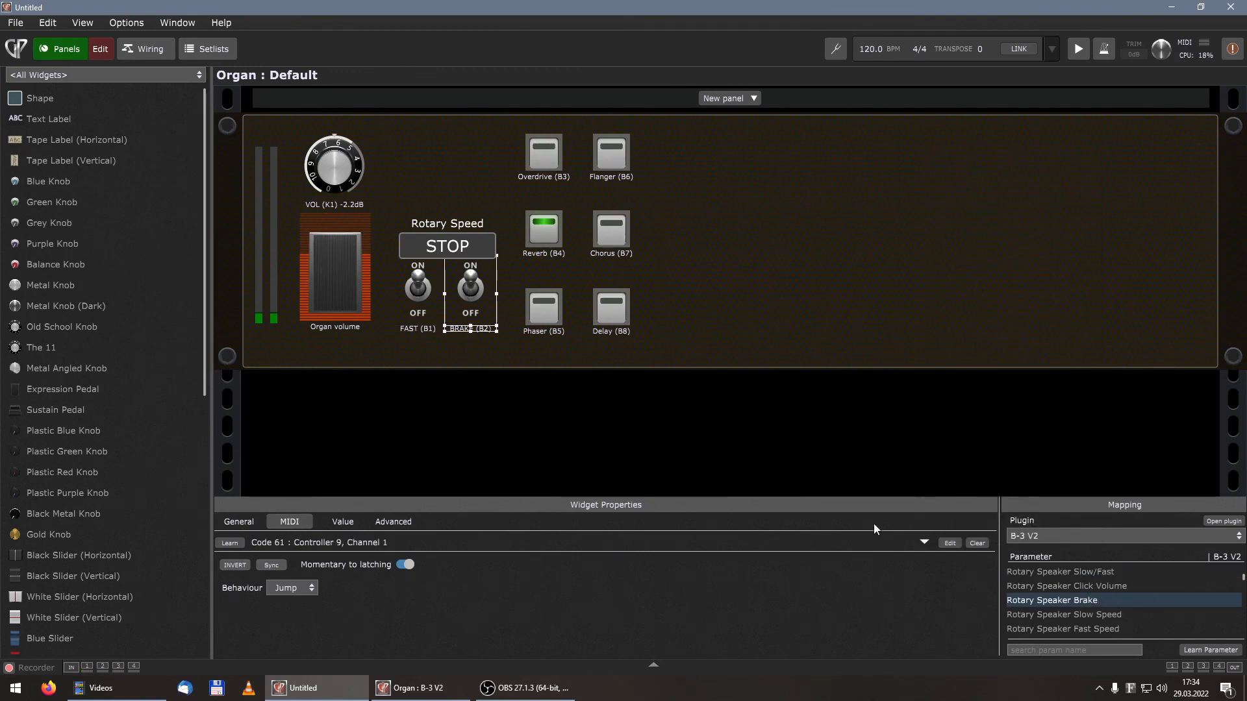
click(924, 543)
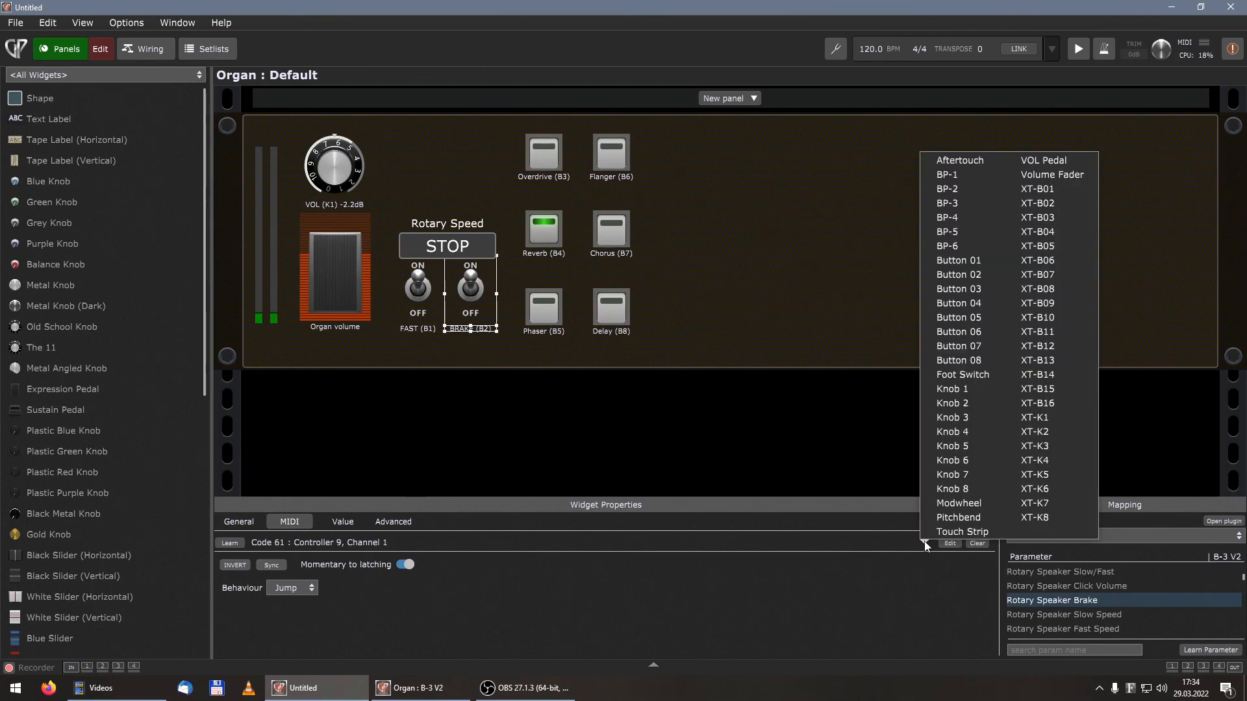
click(981, 275)
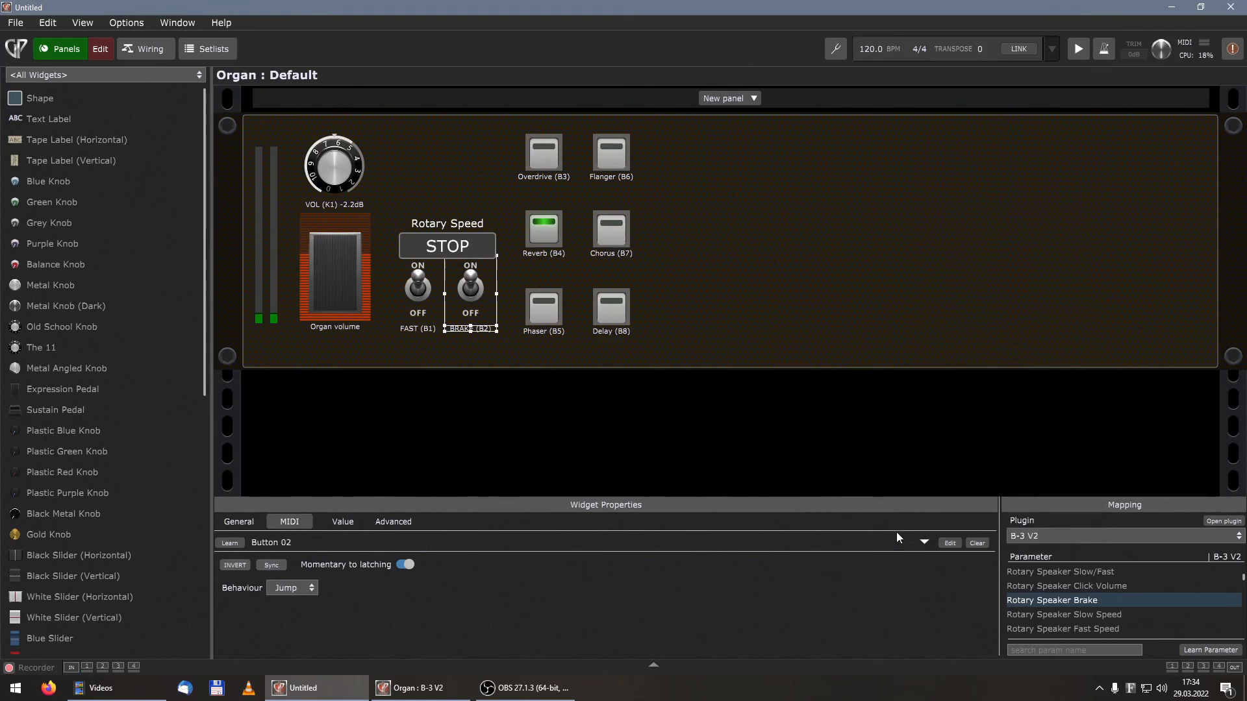
click(924, 543)
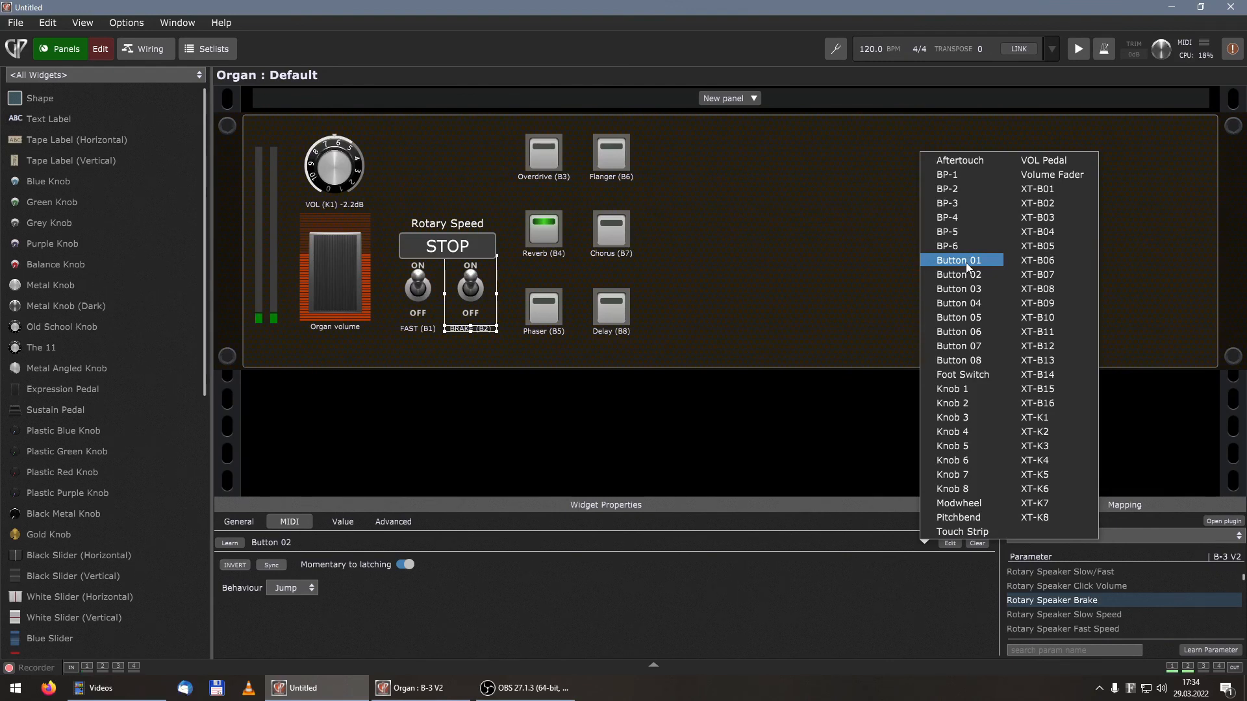
click(819, 268)
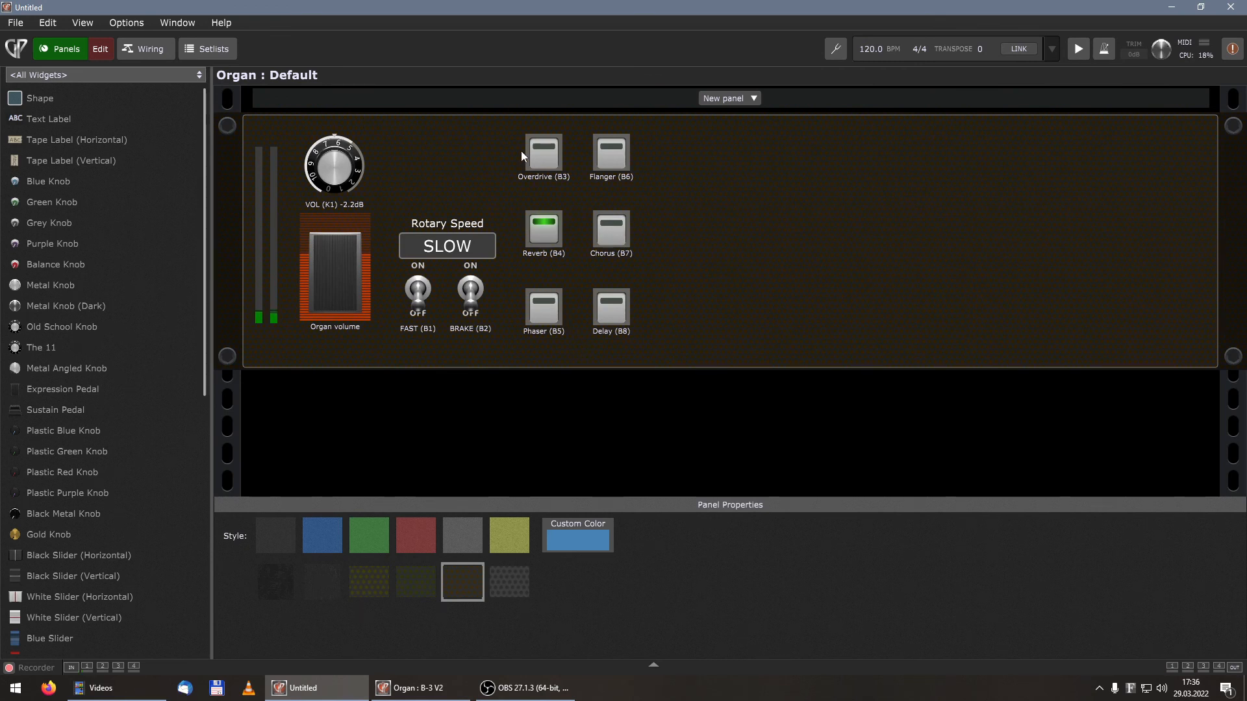
Step: Set the Overdrive button's mapping plugin to B-3 V2
click(546, 158)
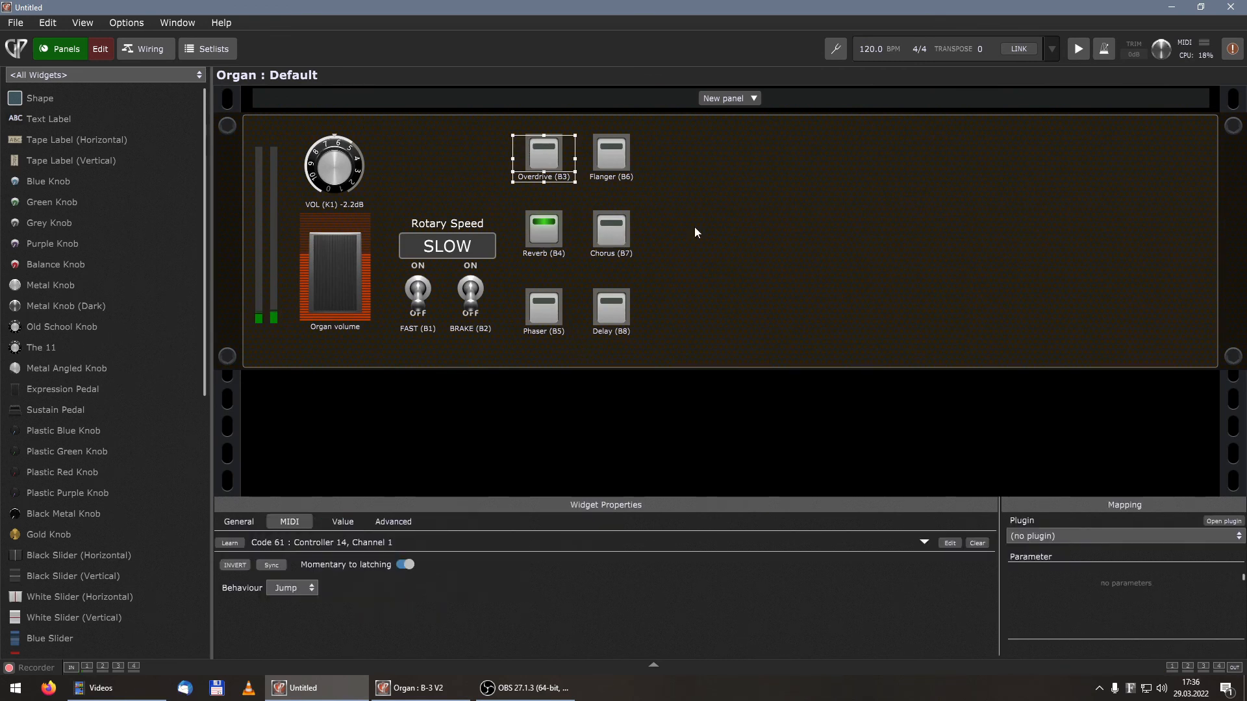
click(1049, 536)
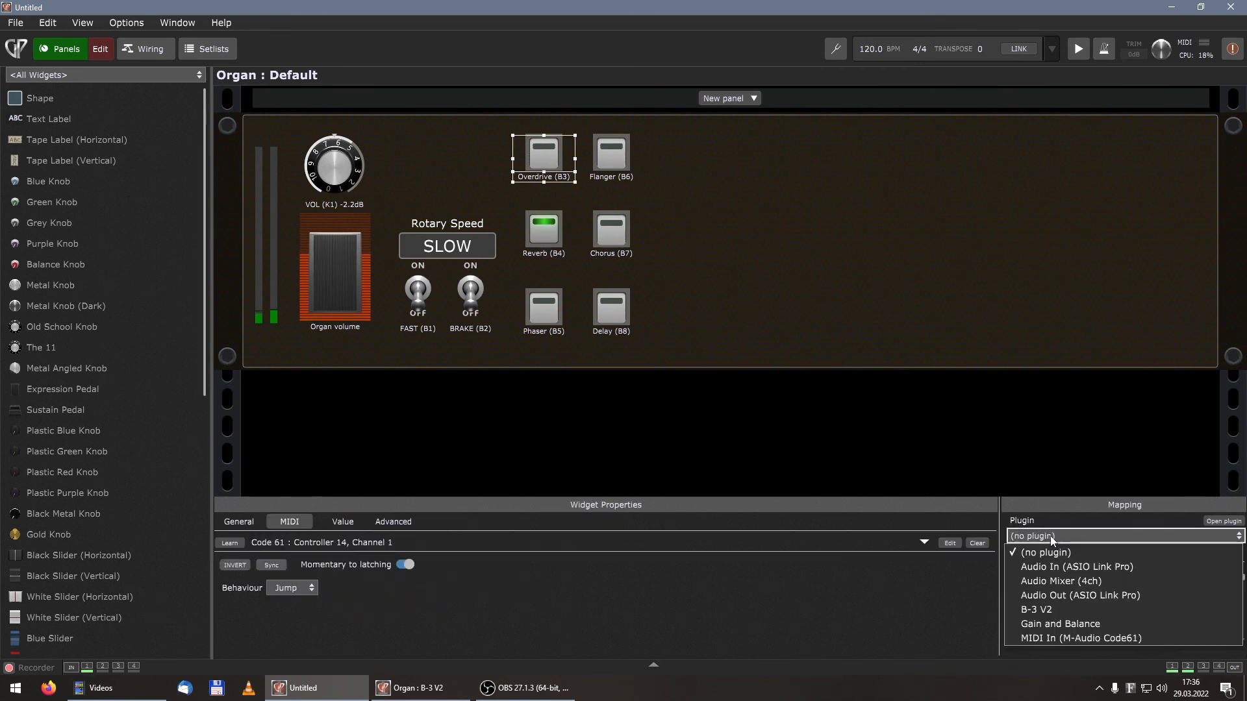
click(1069, 608)
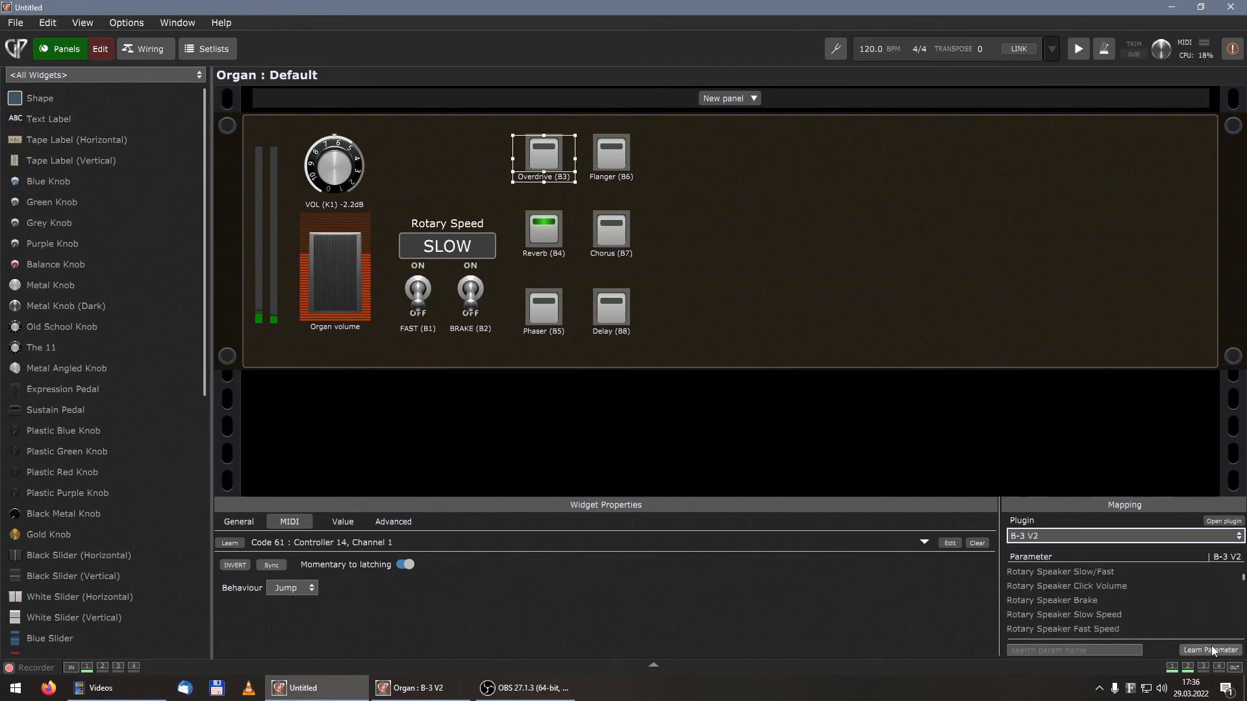
Step: Show the B-3 V2 plugin's FX section, examine the effect choices and bypass switch of slot fx 1, and return to the panel
click(1210, 650)
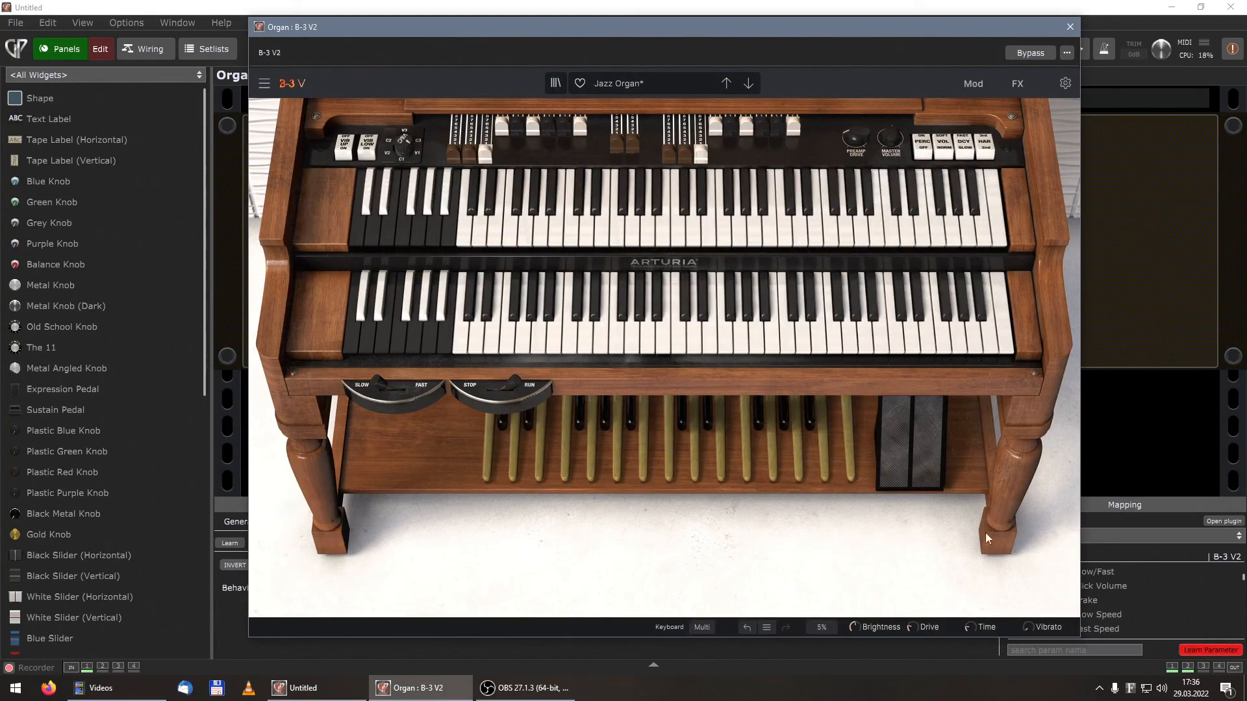
mouse_move(926, 438)
click(1018, 85)
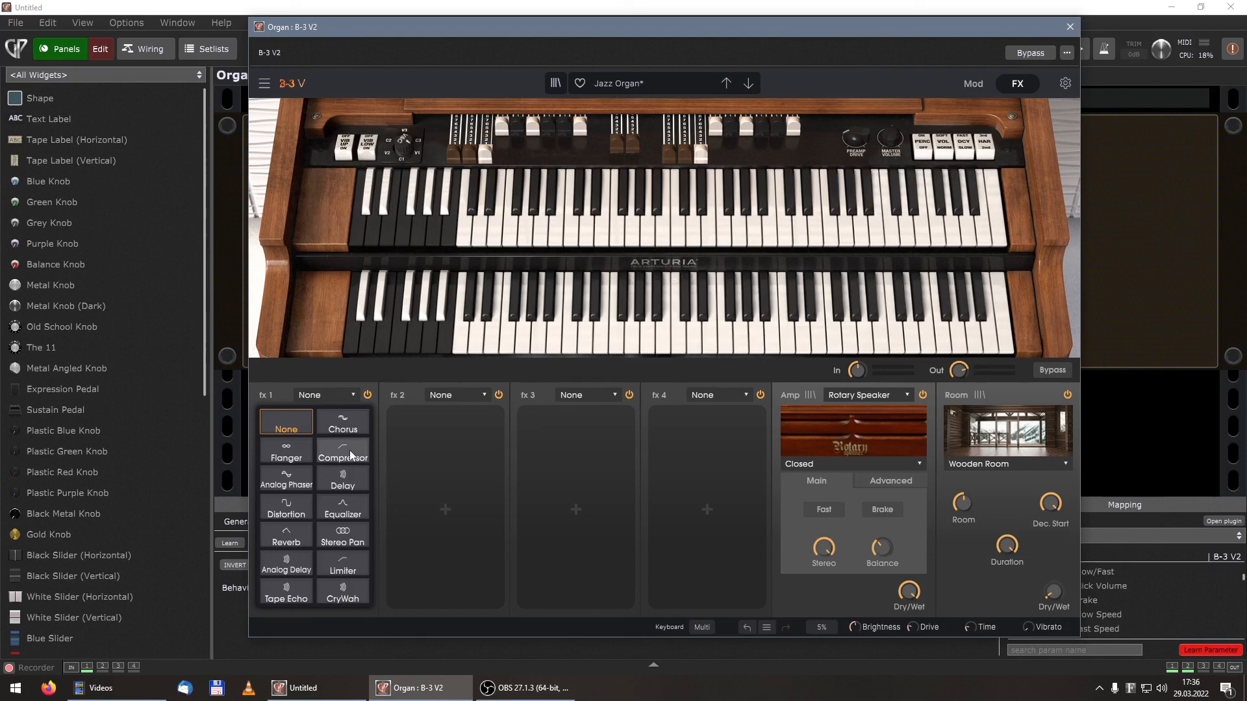
click(333, 399)
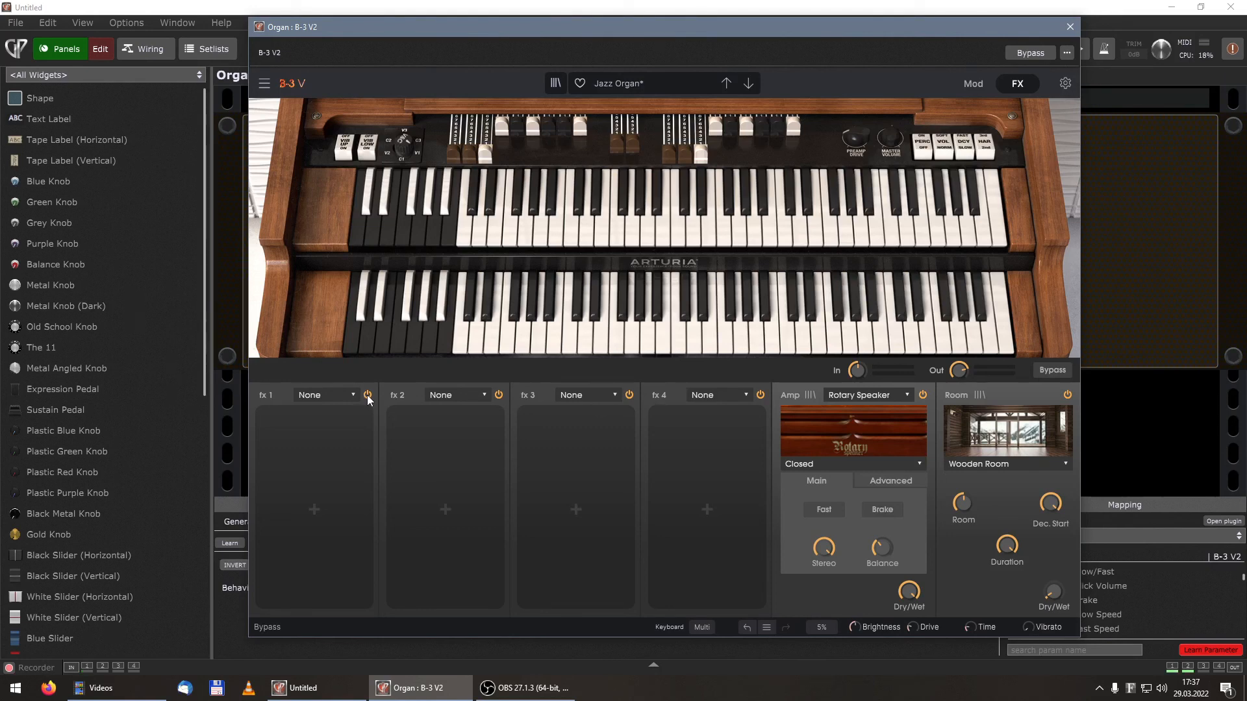
click(1152, 216)
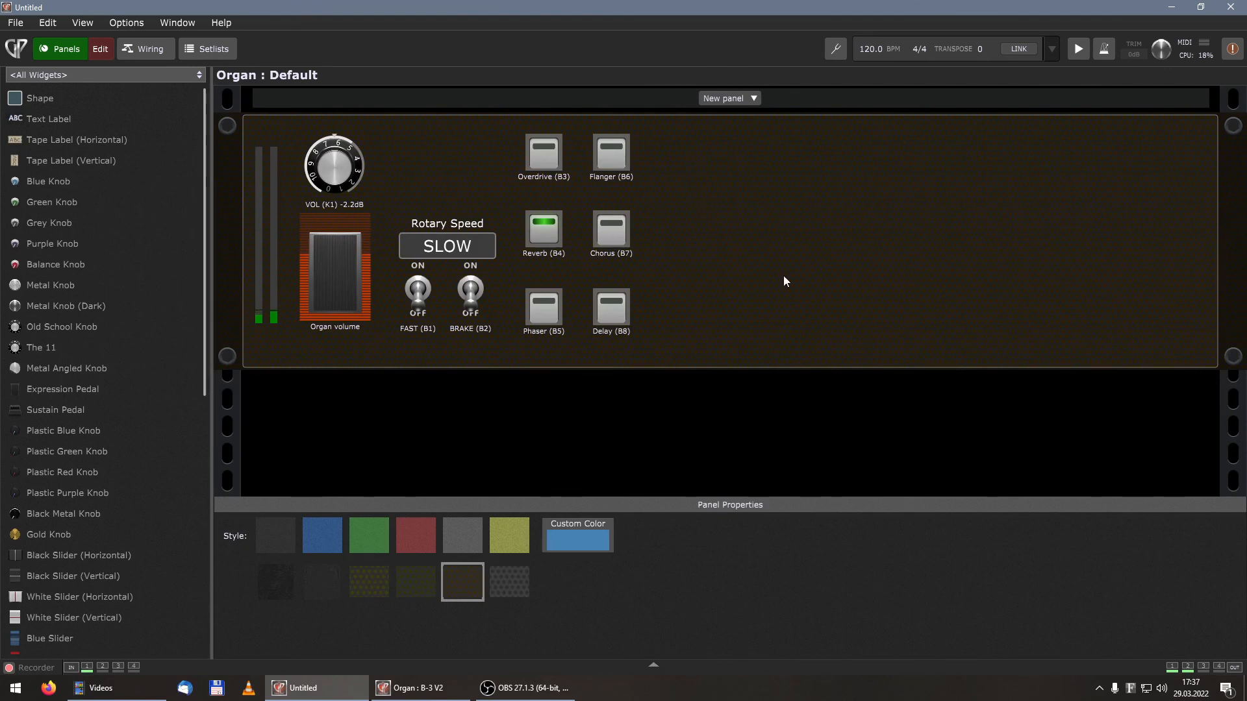
Step: Delete the Phaser and Delay buttons from the organ panel
drag(719, 338, 515, 298)
key(Delete)
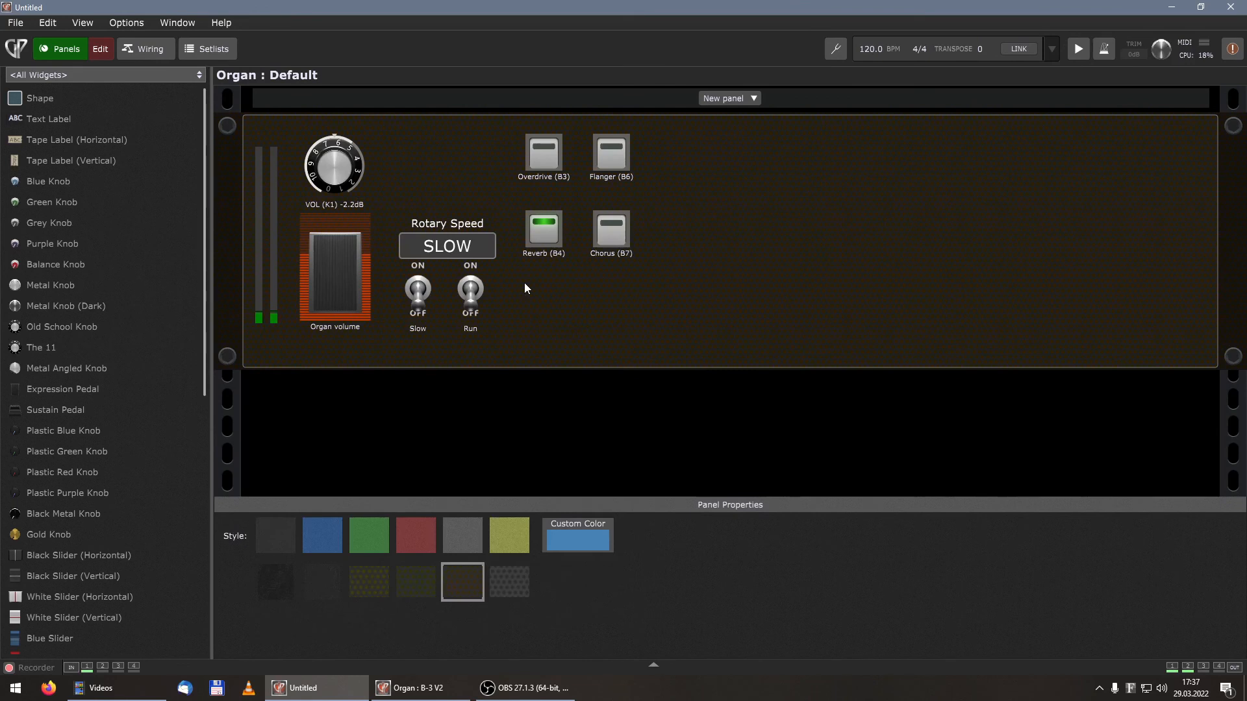
Step: Change the Overdrive button's caption to FX1 and the Flanger button's caption to FX2
click(556, 147)
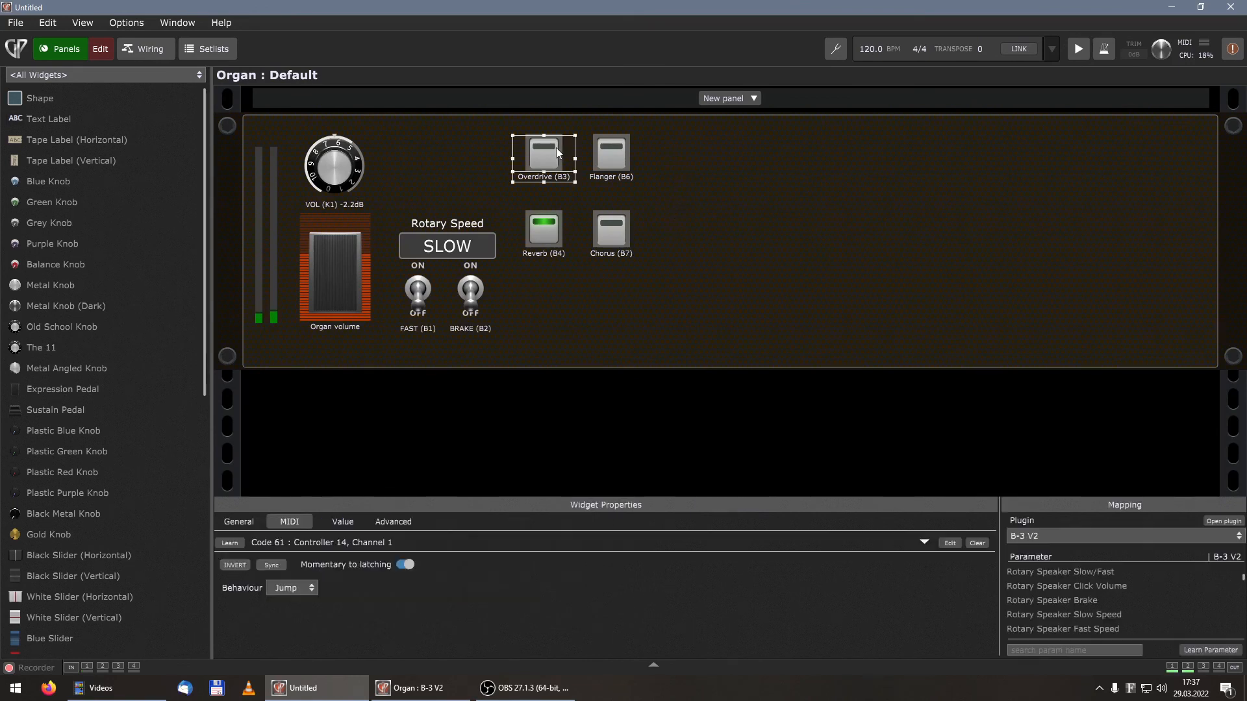
click(236, 522)
click(400, 545)
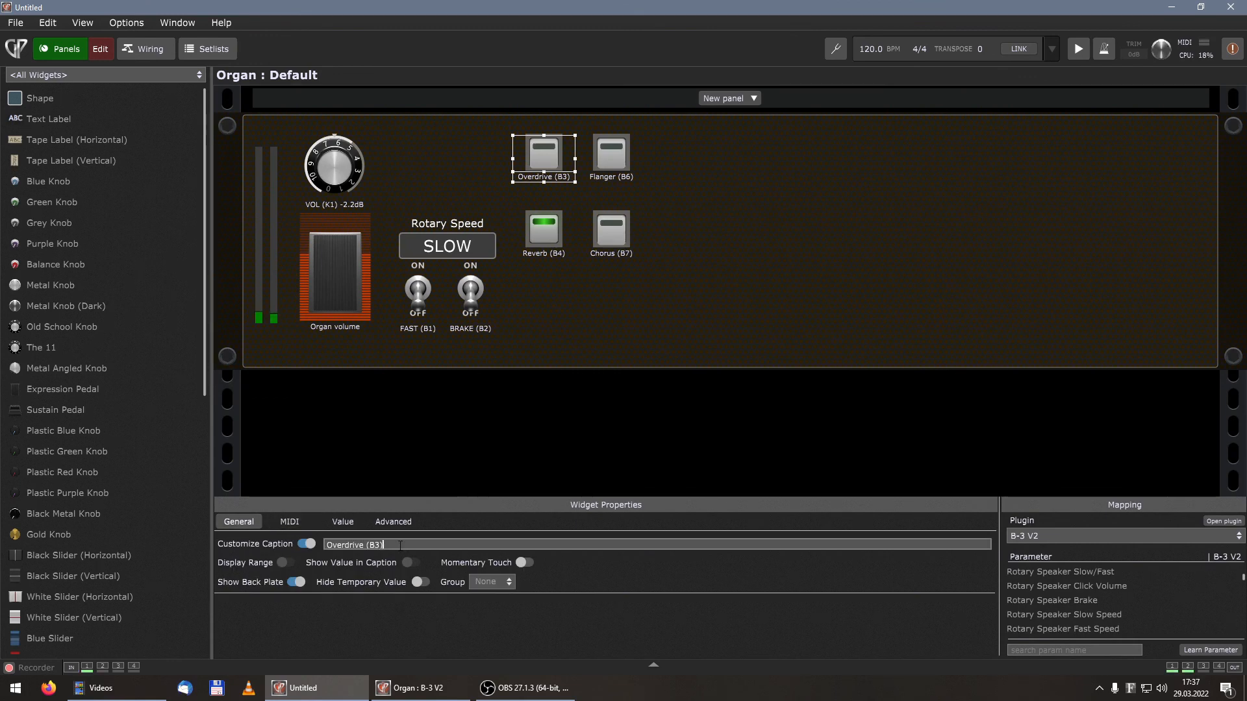
drag(384, 545, 327, 545)
text(FX1)
click(610, 156)
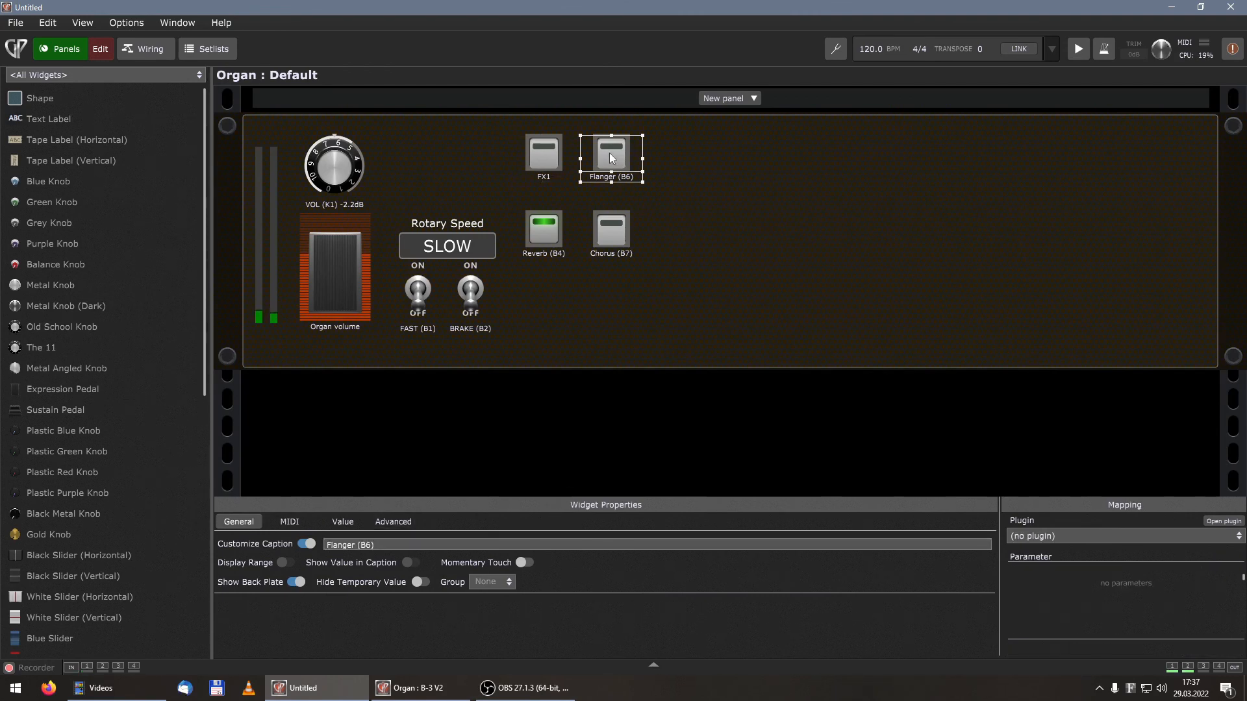
click(376, 544)
key(ctrl+a)
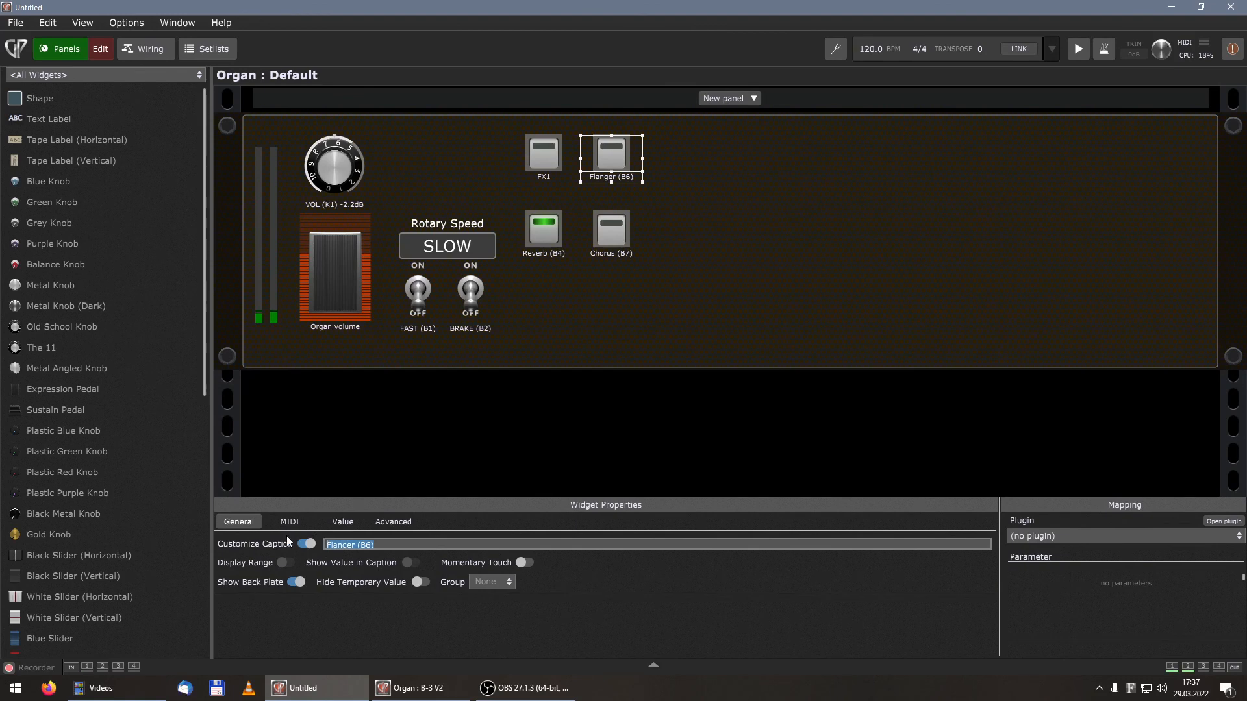
text(FX2)
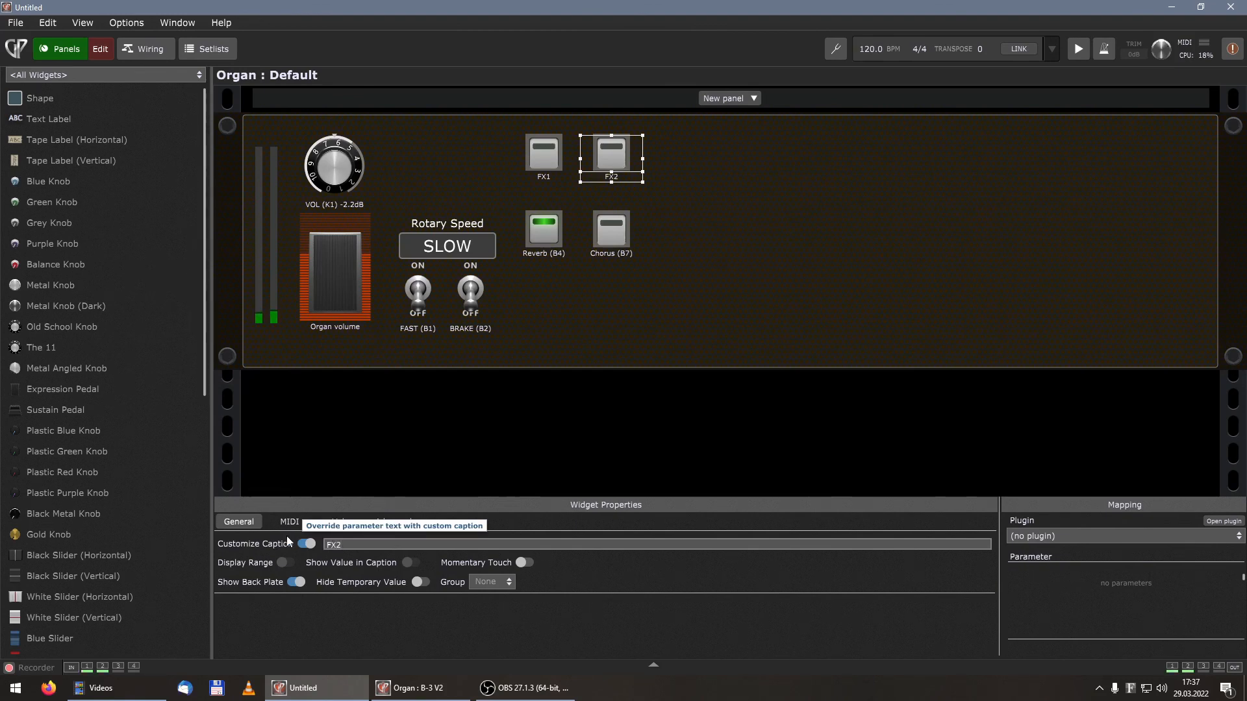
Step: Change the Reverb button's caption to FX3 and the Chorus button's caption to FX4
click(560, 233)
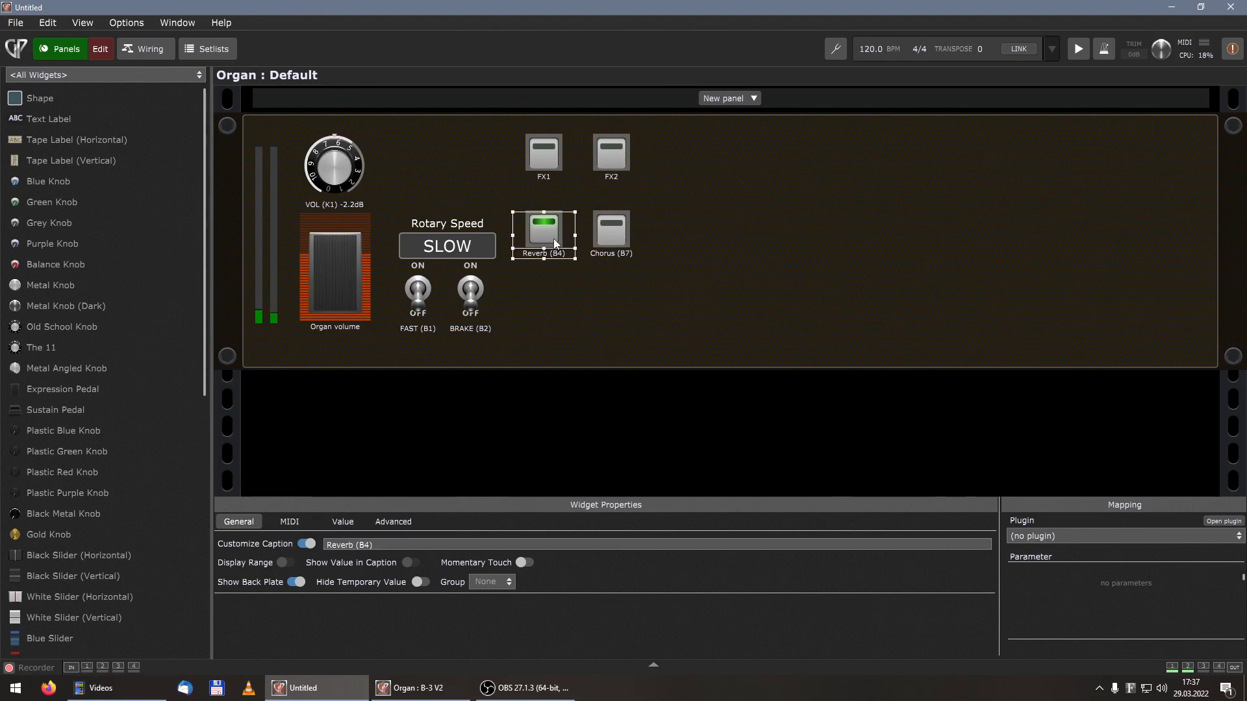
key(ctrl+a)
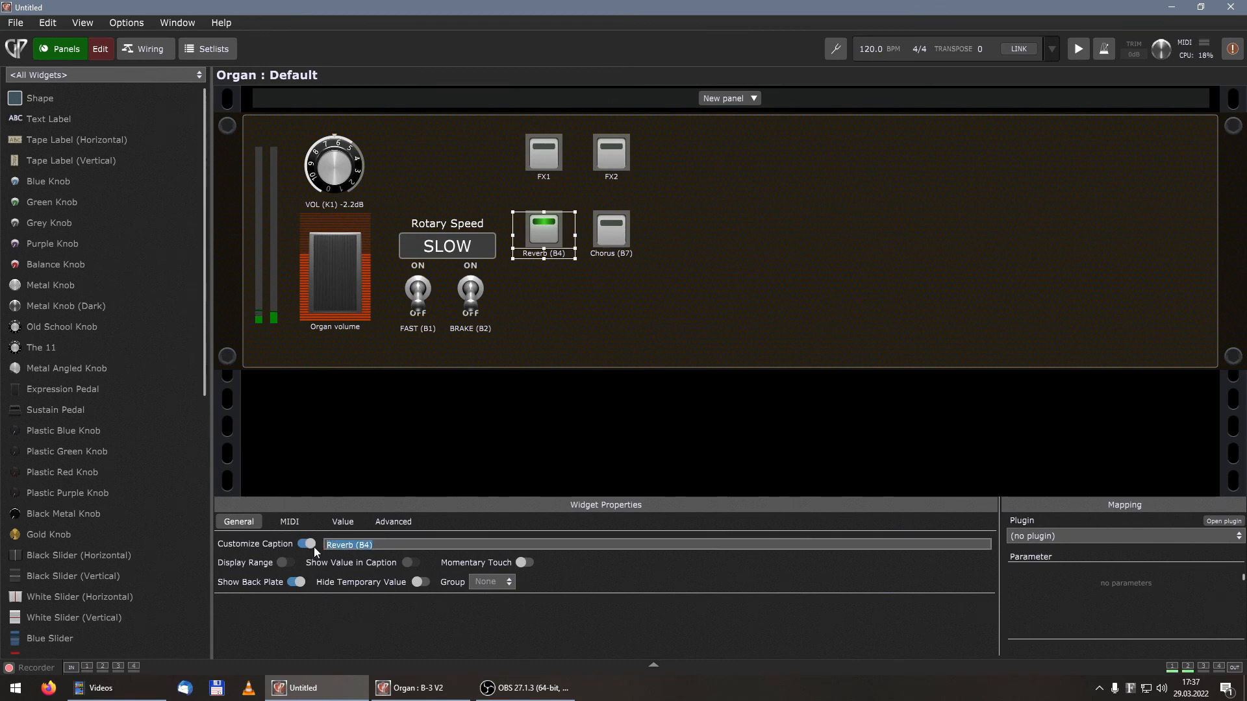
text(FX3)
click(620, 216)
click(383, 545)
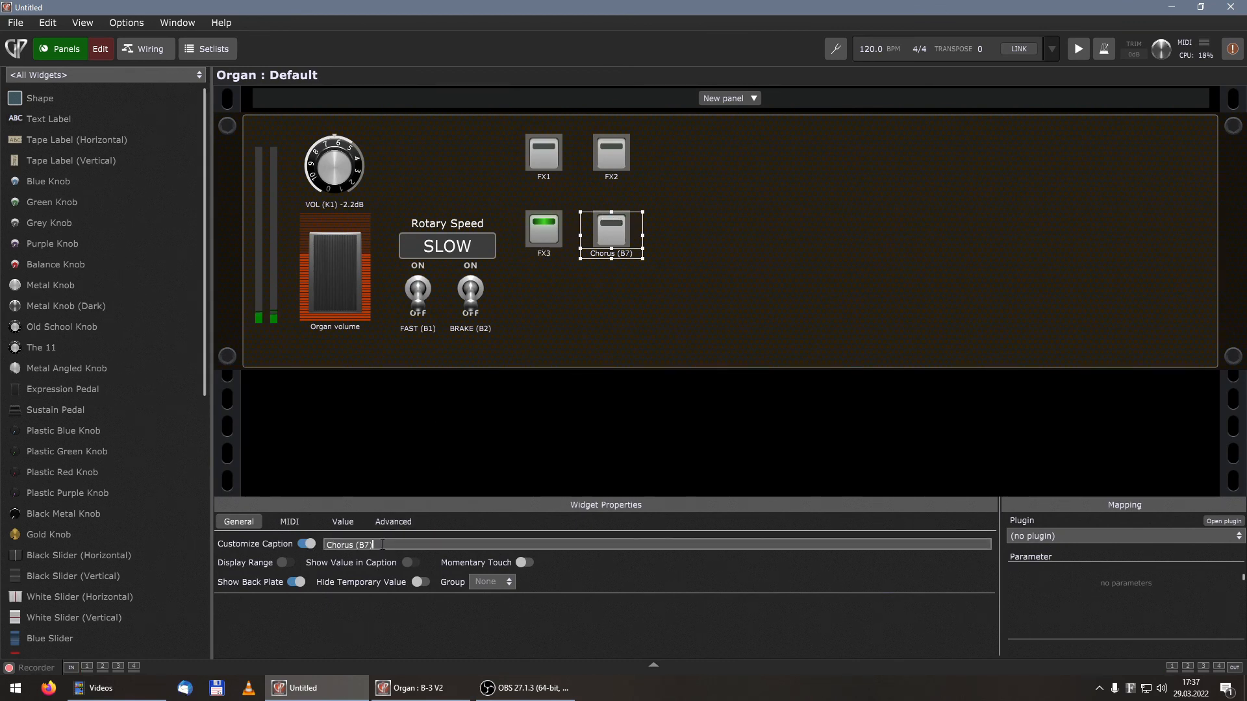
key(ctrl+a)
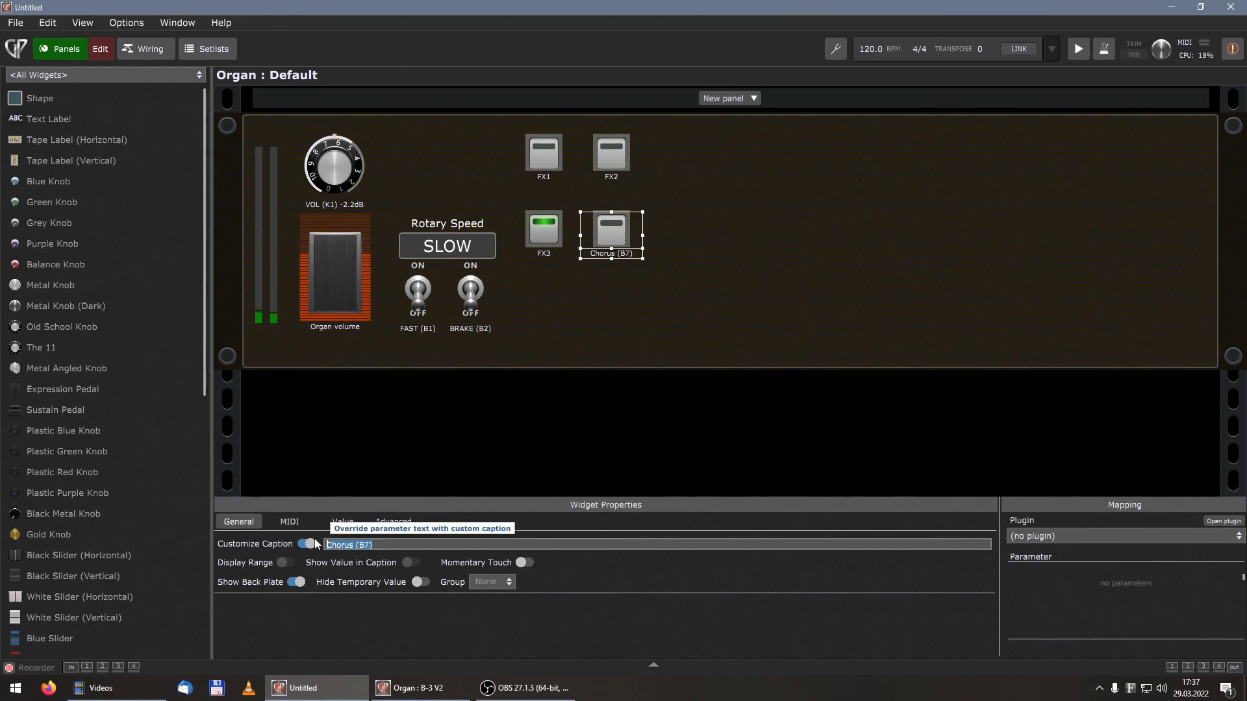
text(FX4)
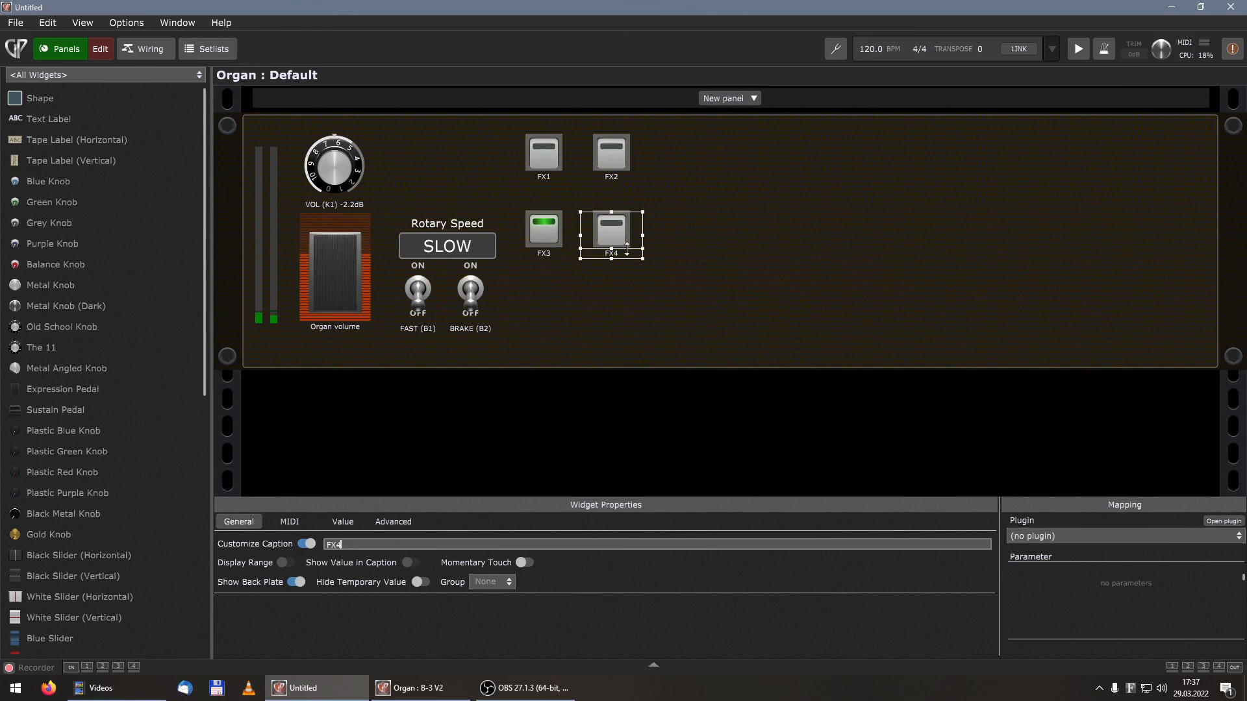
Step: Map the FX1 button to the fx 1 bypass parameter by learning it from that slot's power switch in B-3 V2
click(545, 153)
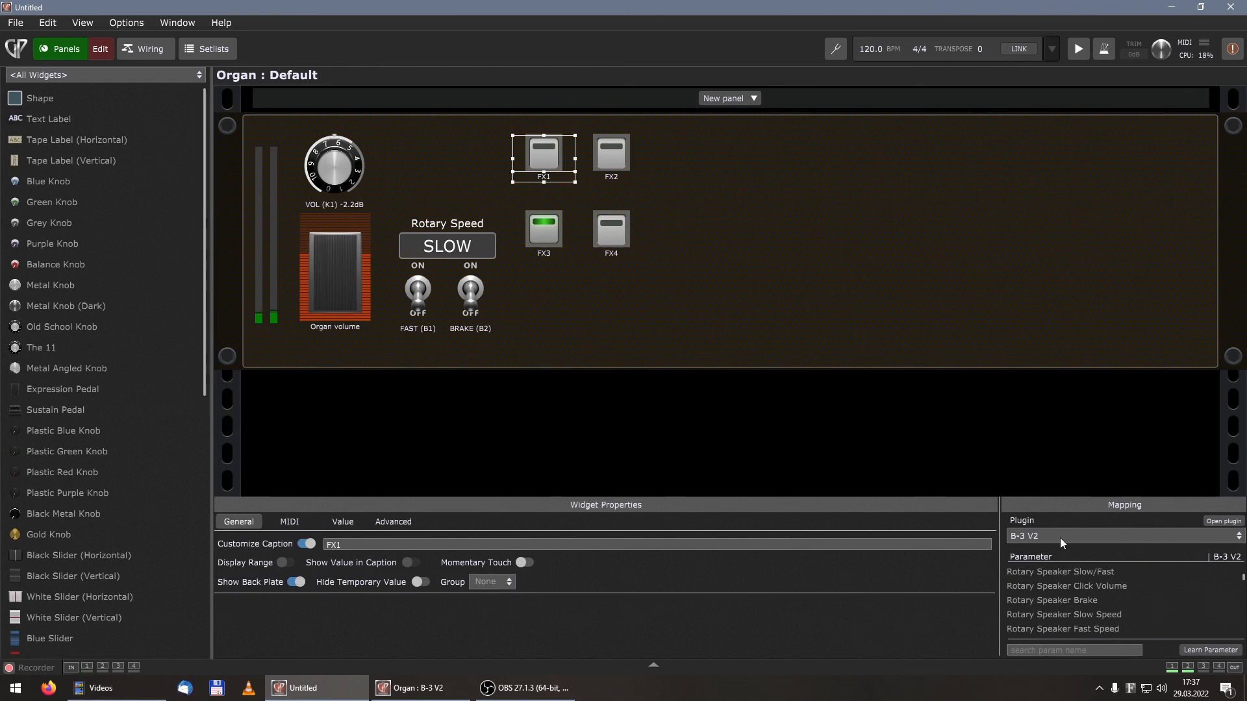
click(1226, 650)
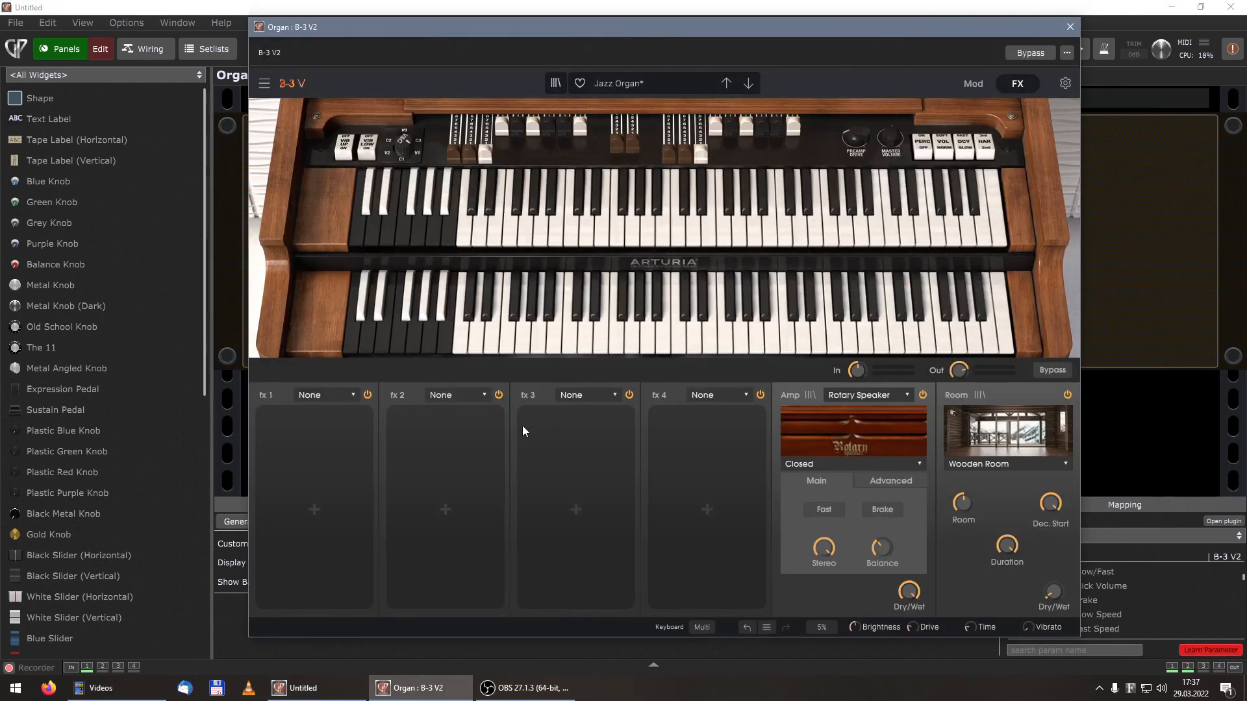
click(368, 395)
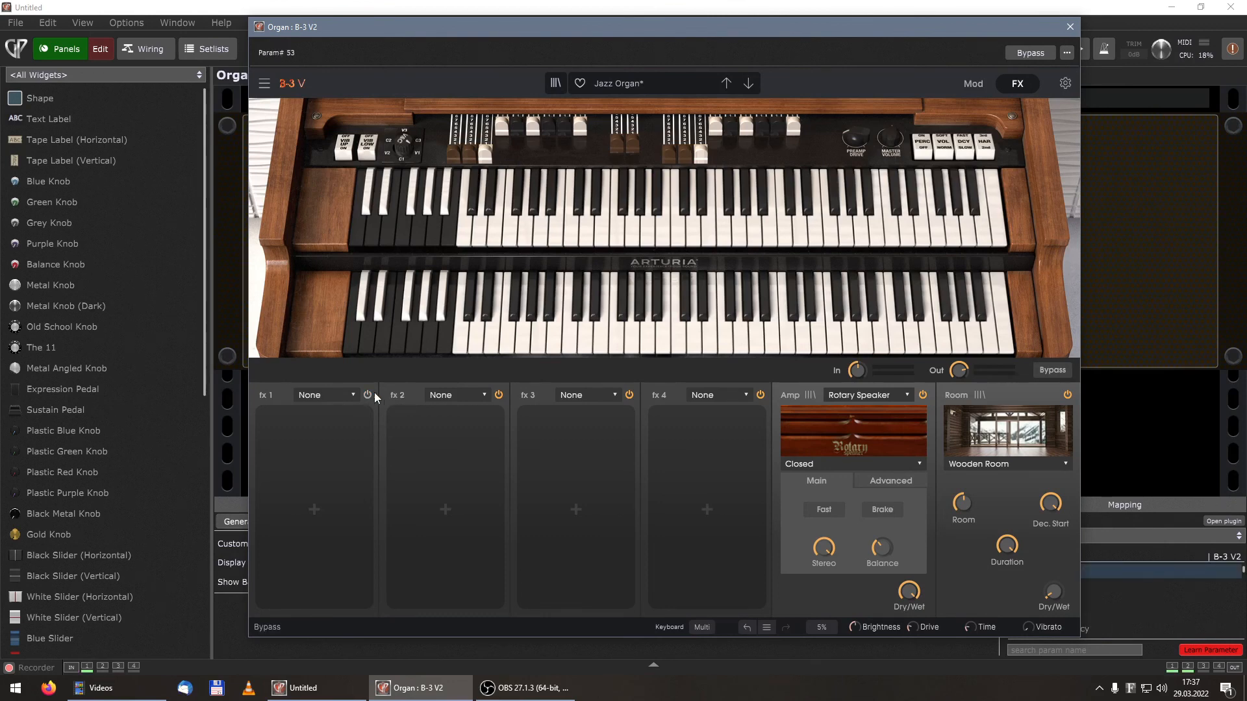
click(1111, 254)
Step: Map the FX2 button to the B-3 V2 plugin's fx 2 bypass parameter by learning it from that slot's power switch
click(611, 153)
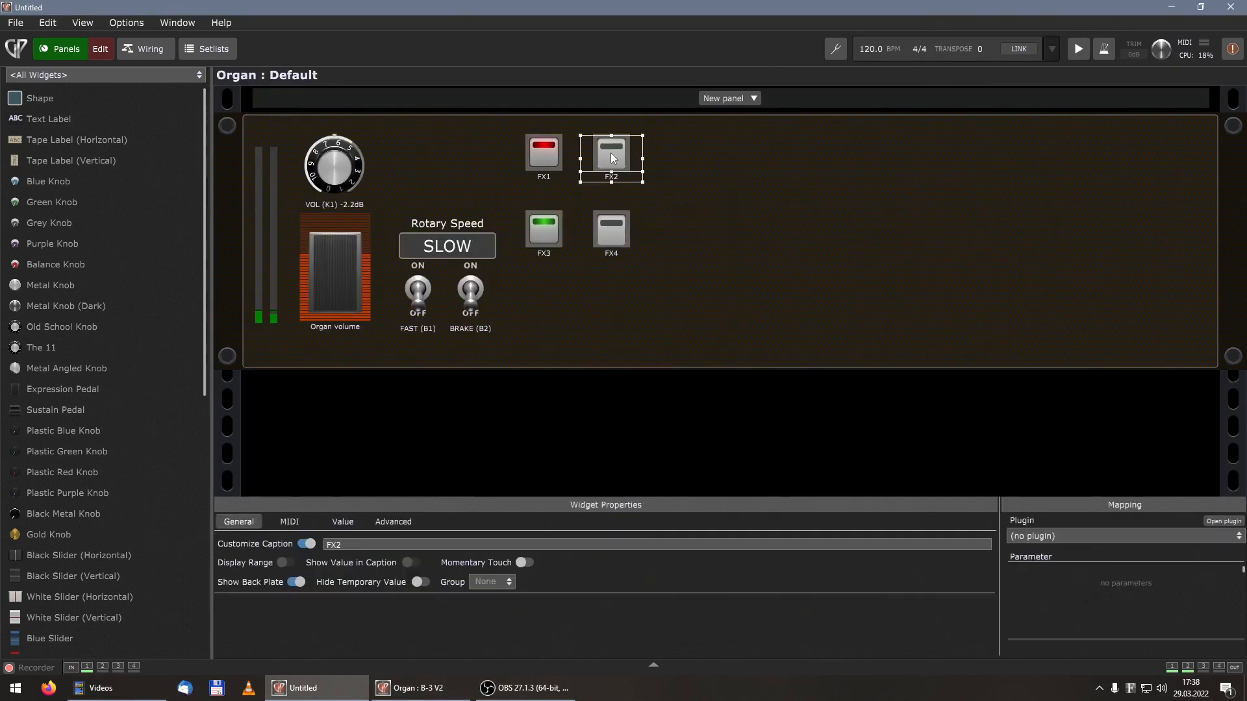
click(1087, 539)
click(1046, 613)
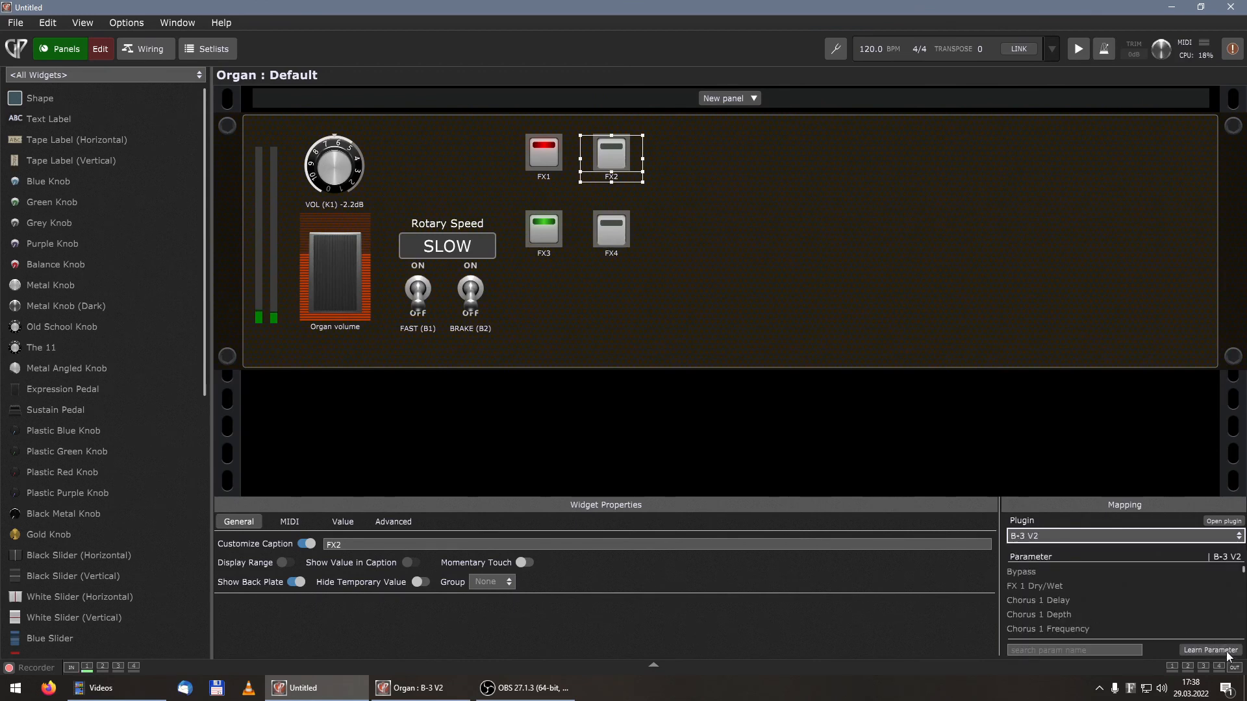
click(1226, 653)
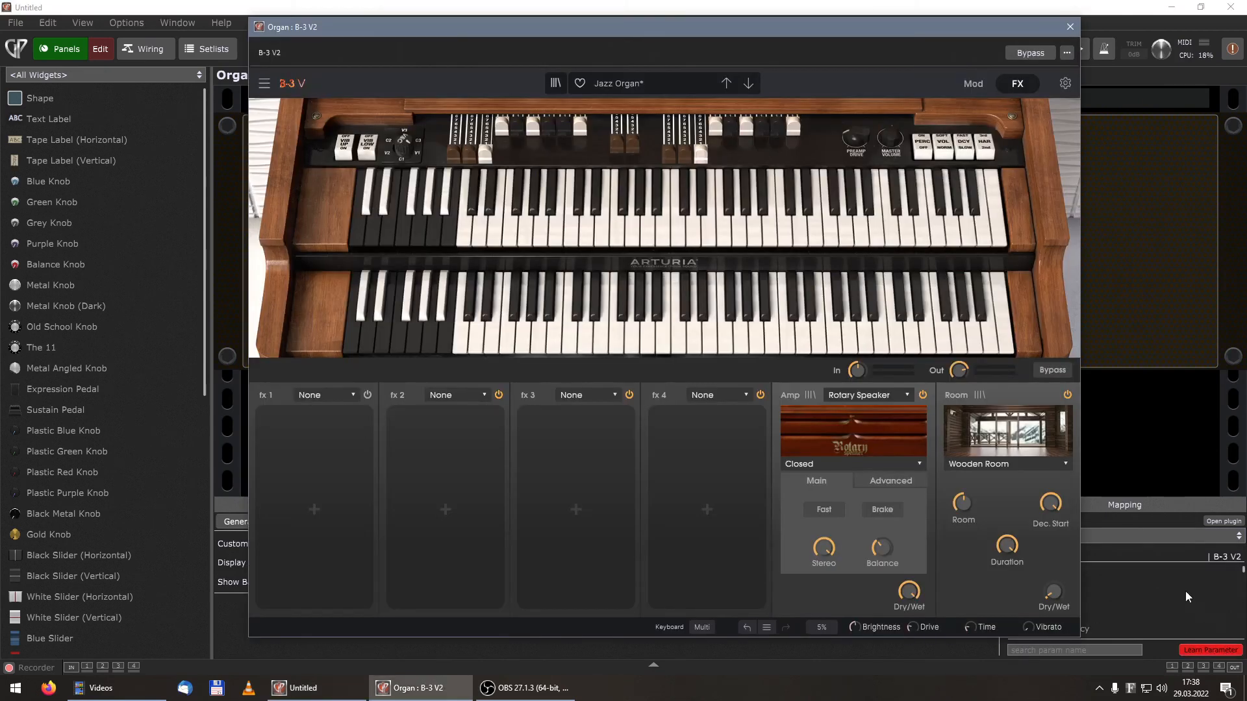
click(498, 396)
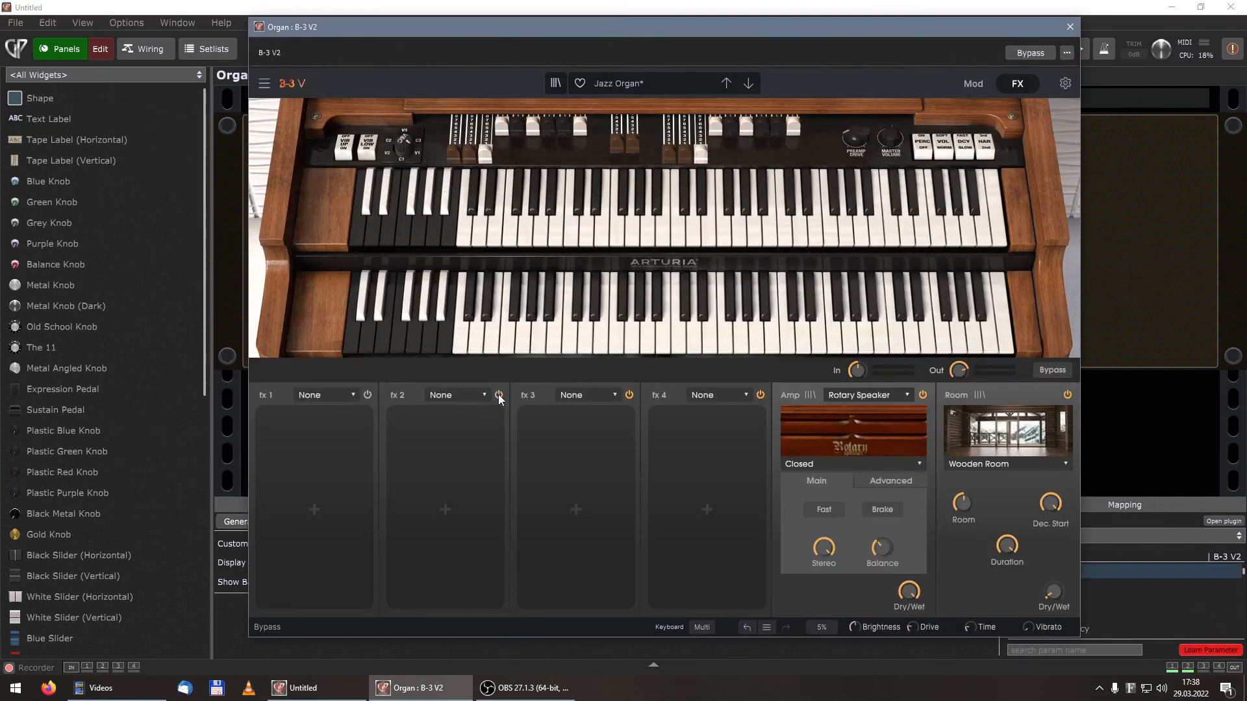
click(1106, 290)
Step: Map the FX3 button to the B-3 V2 plugin's fx 3 bypass parameter by learning it from that slot's power switch
click(546, 242)
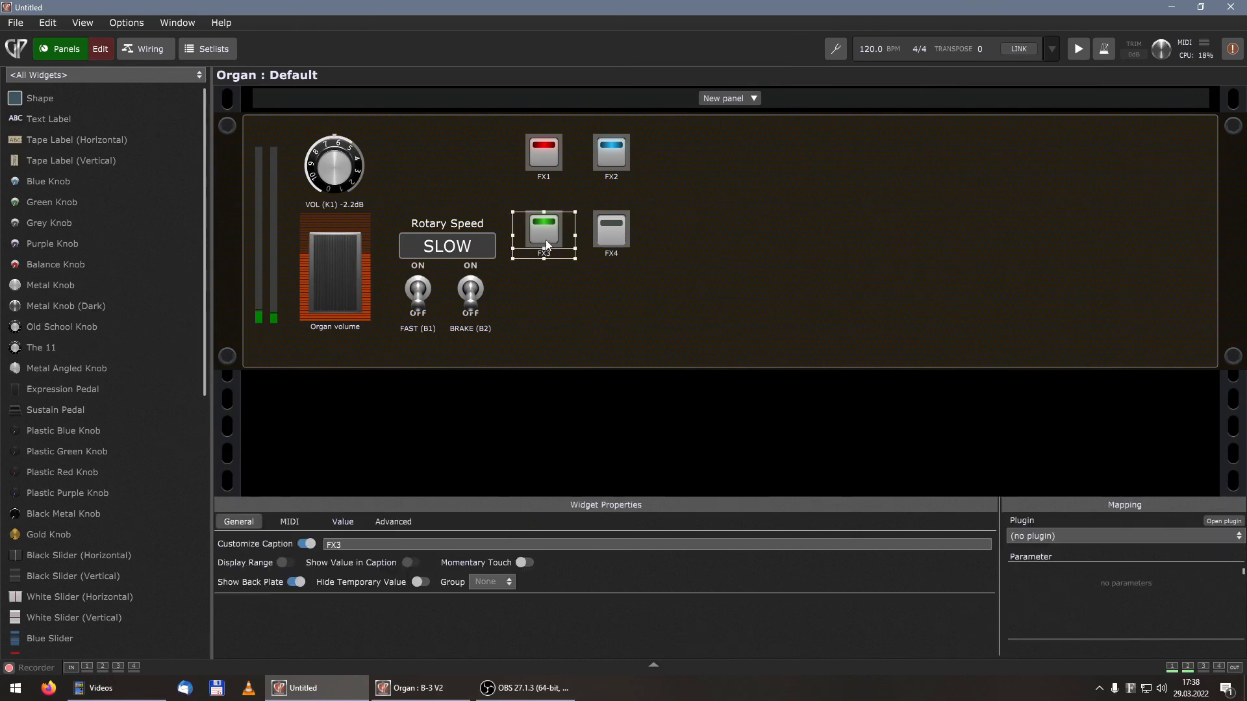
click(1096, 539)
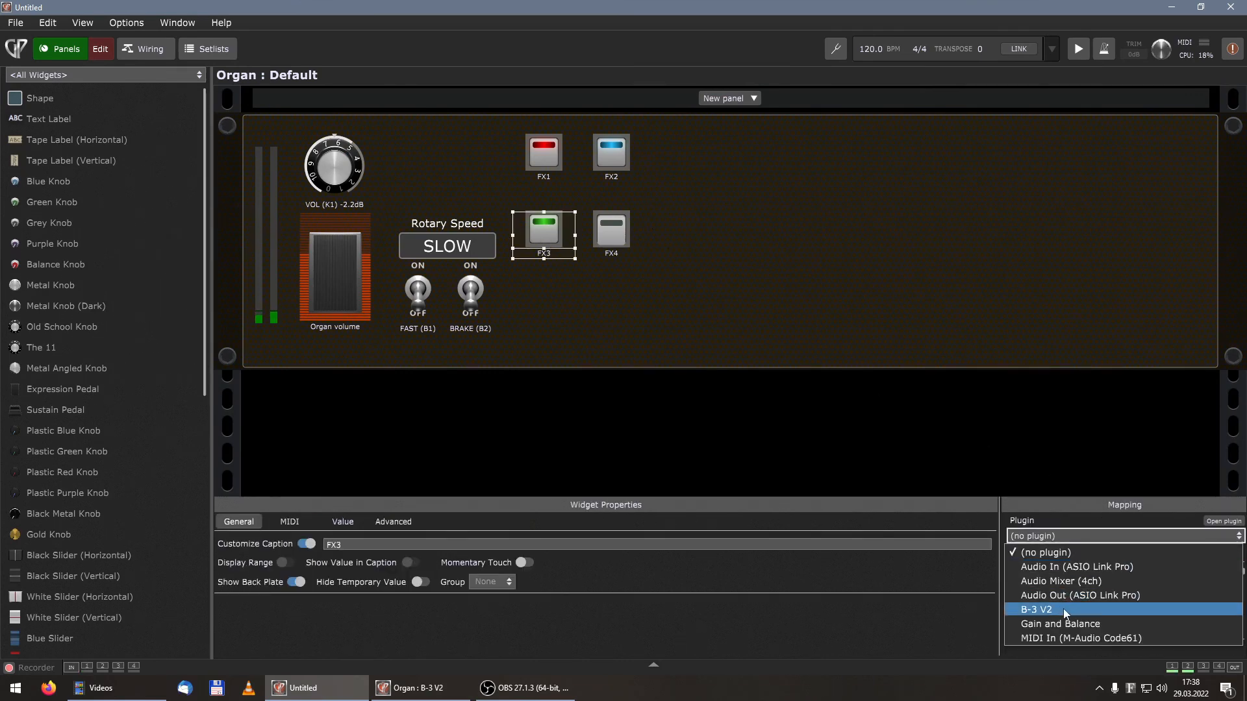
click(1062, 610)
click(1209, 650)
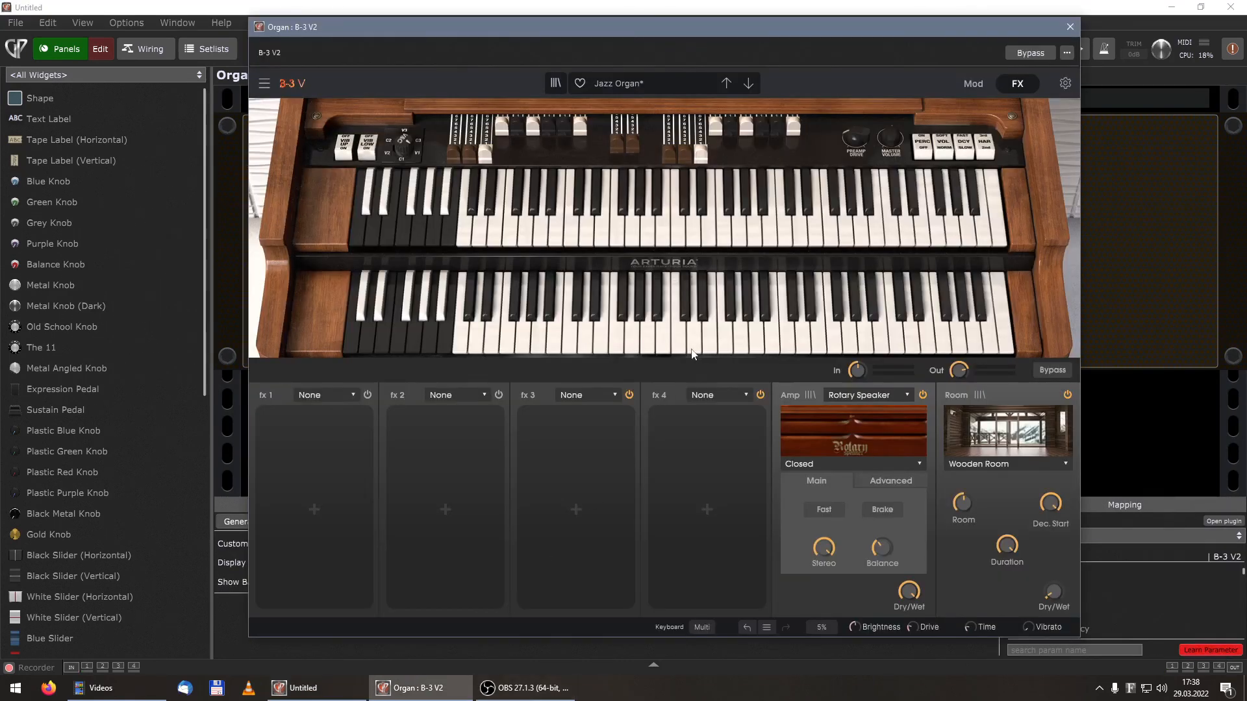
click(629, 395)
click(1112, 270)
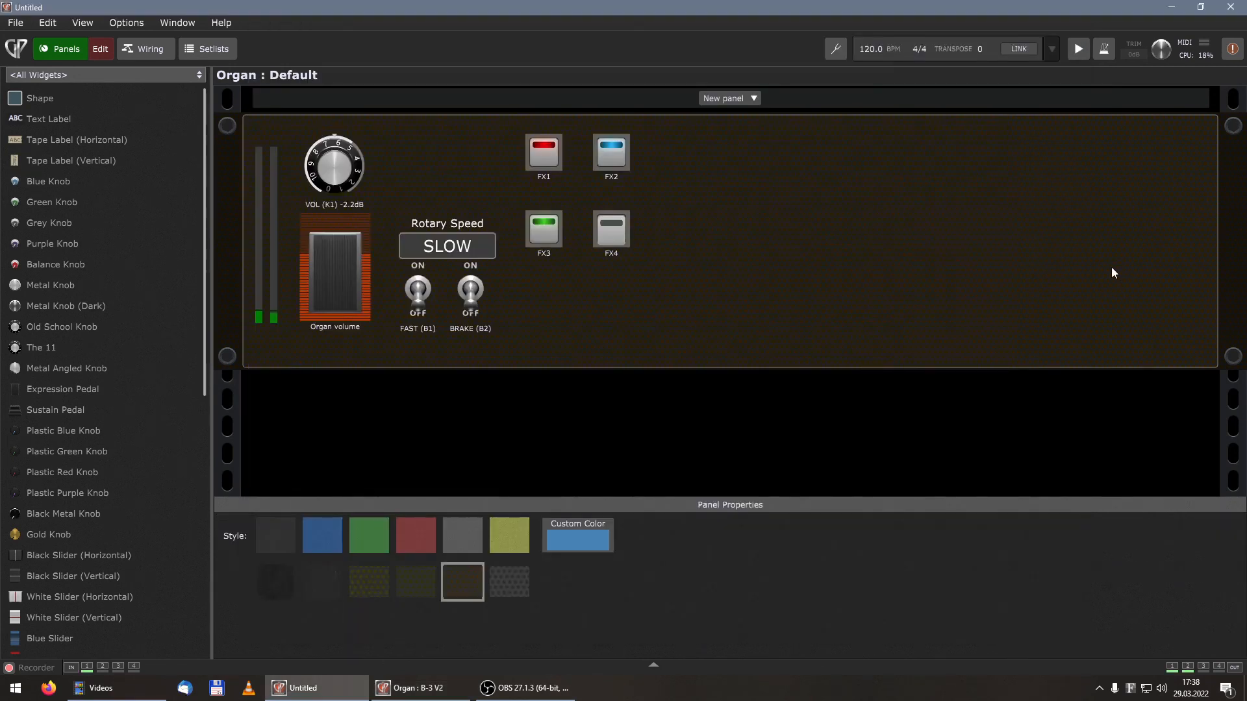
Step: Map the FX4 button to the B-3 V2 plugin's fx 4 bypass parameter by learning it from that slot's power switch
click(611, 247)
click(1135, 536)
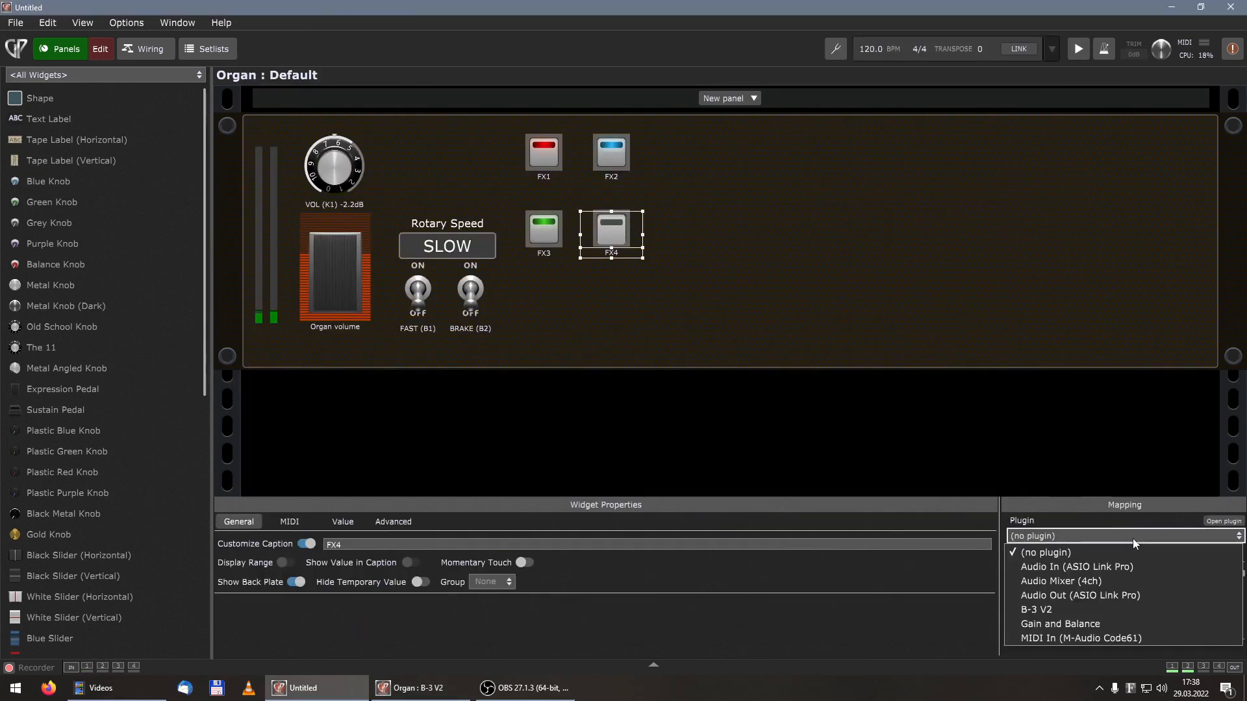
click(1036, 609)
click(1211, 650)
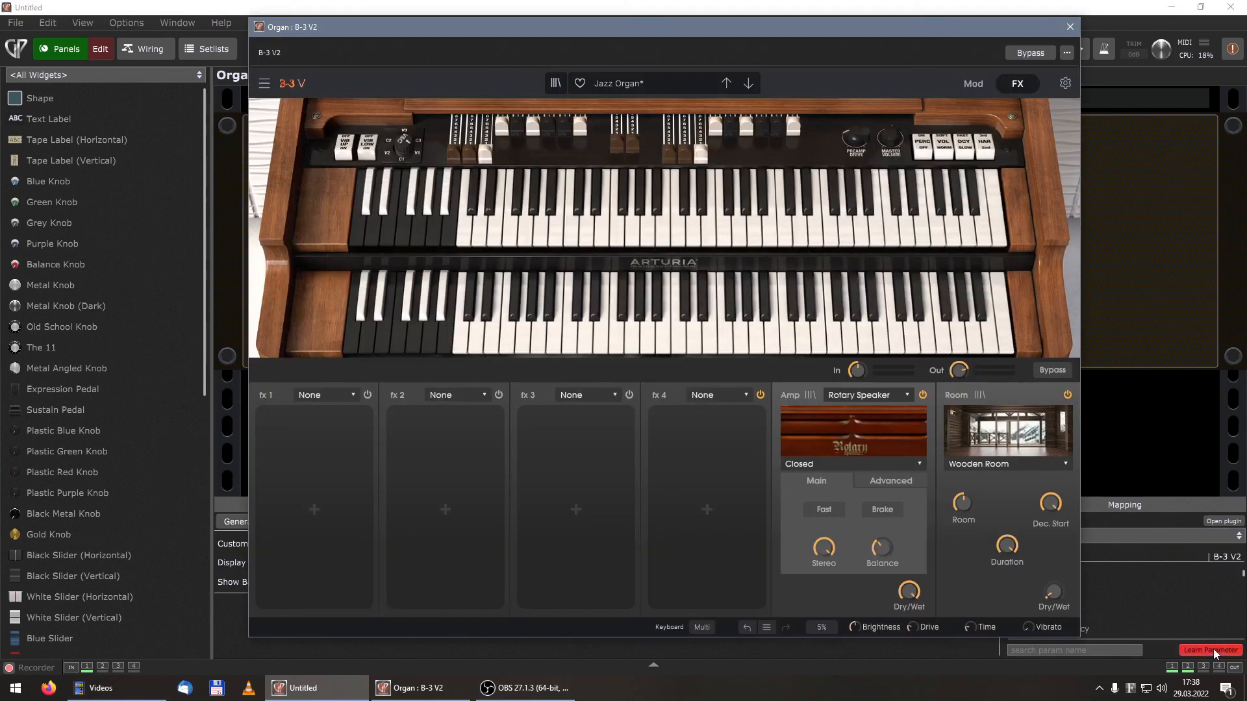
click(765, 397)
click(1135, 262)
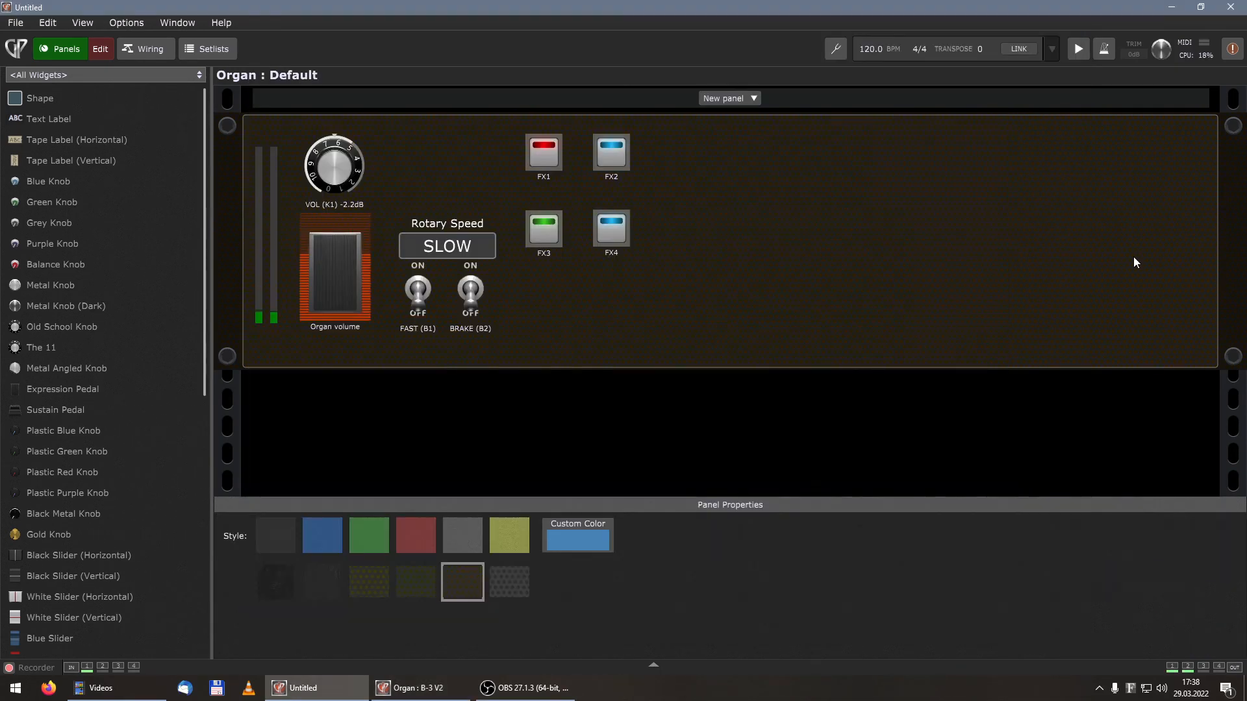
Step: Assign the FX1 button to MIDI controller Button 05 and the FX2 button to Button 06
click(542, 154)
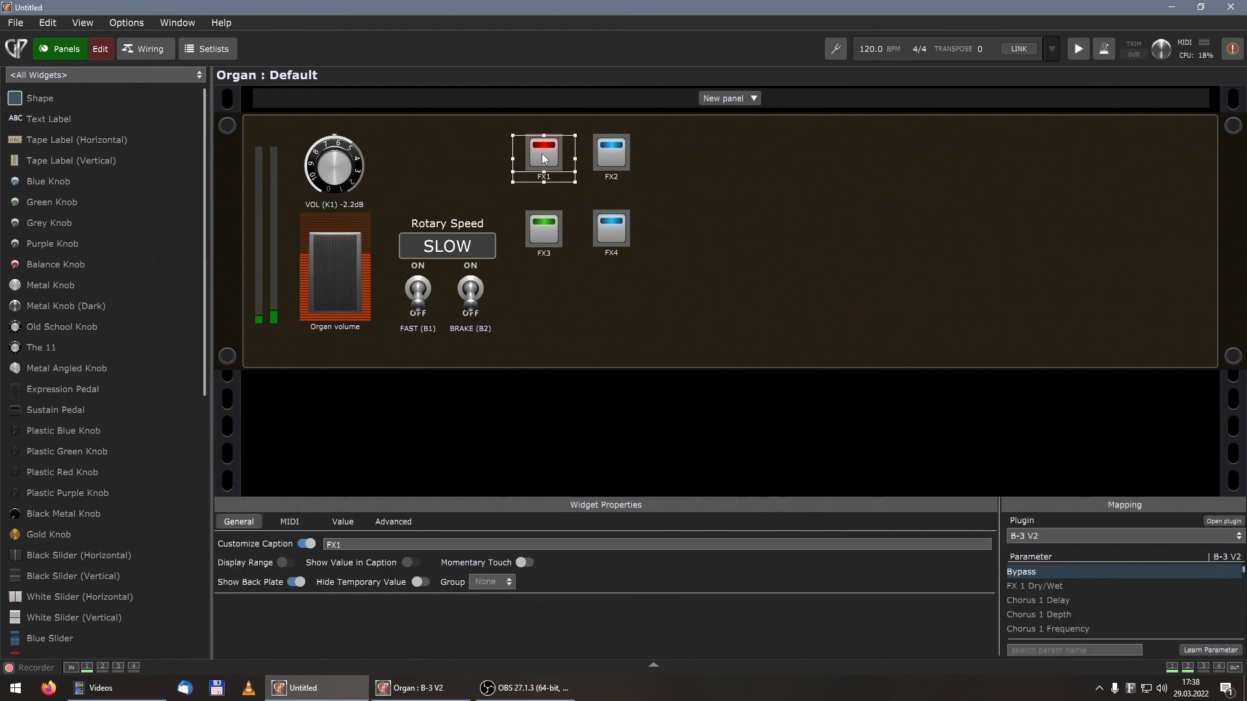
click(290, 523)
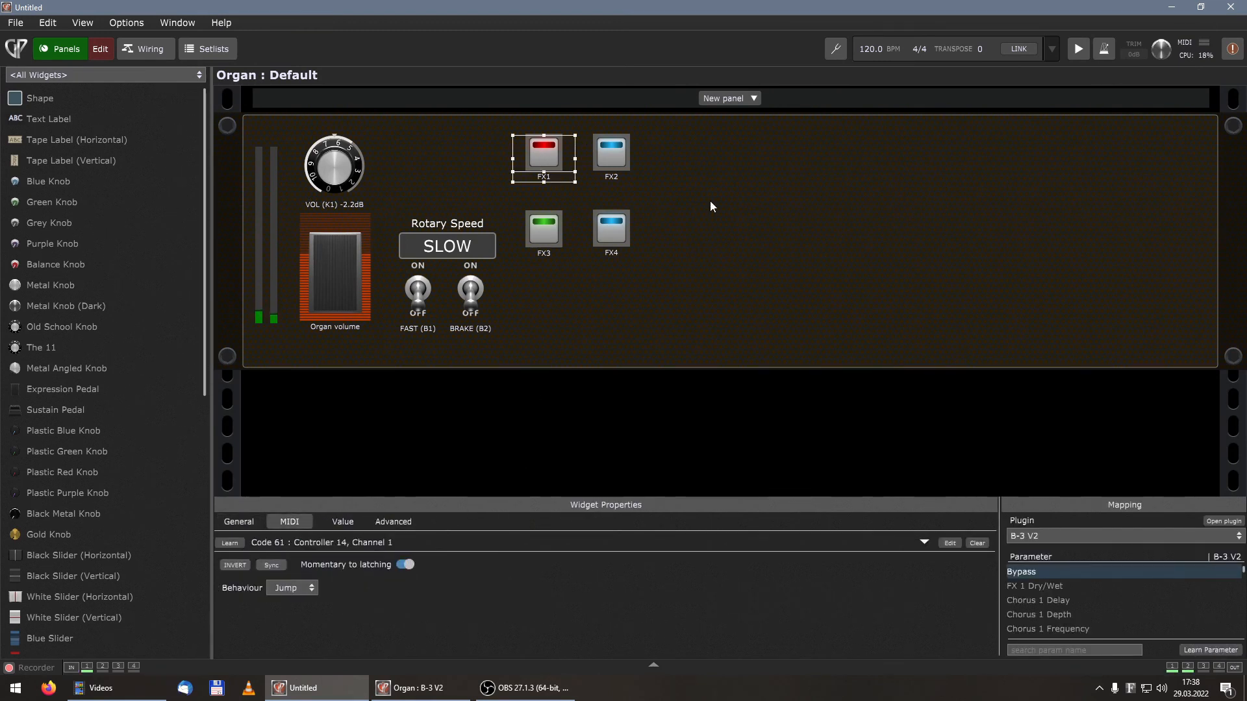
click(925, 542)
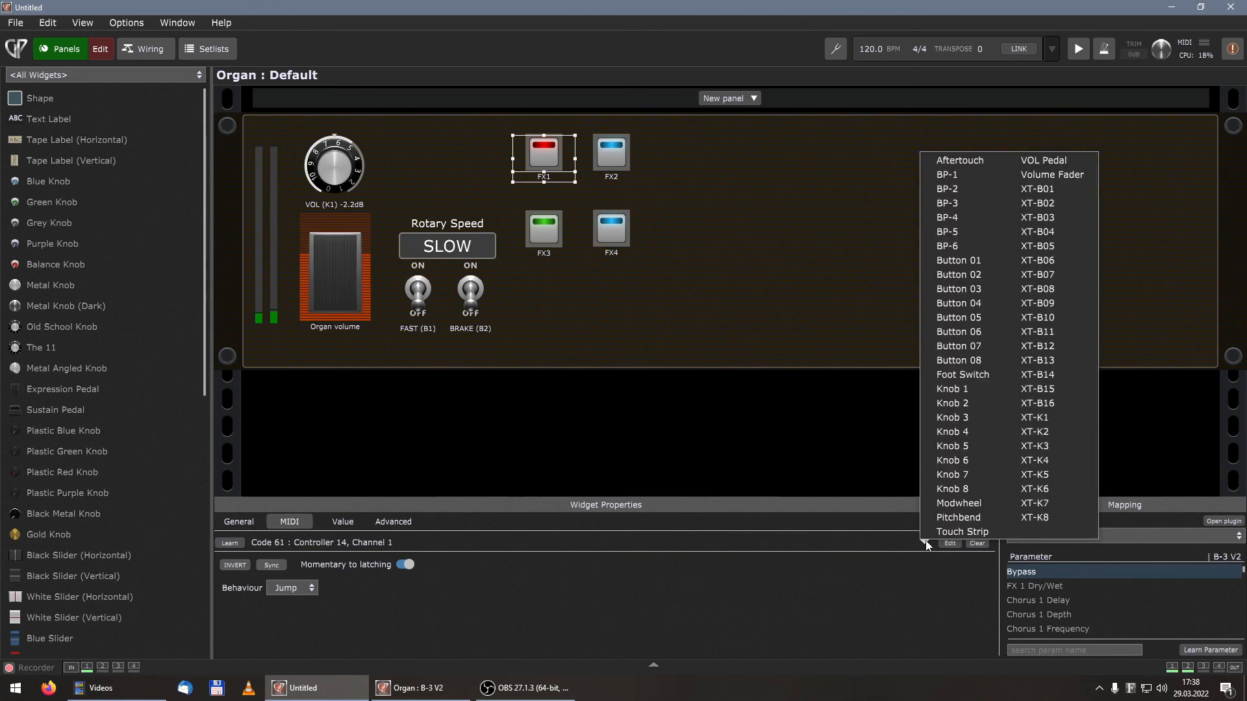
click(956, 318)
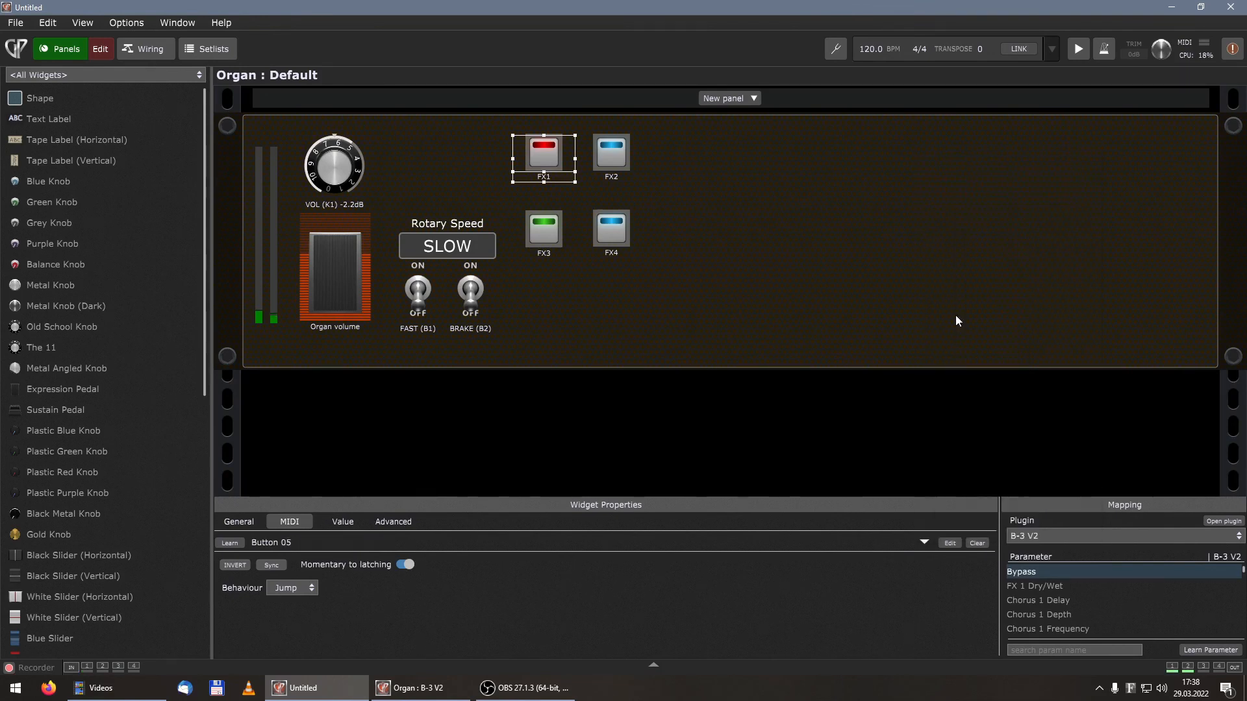
click(605, 150)
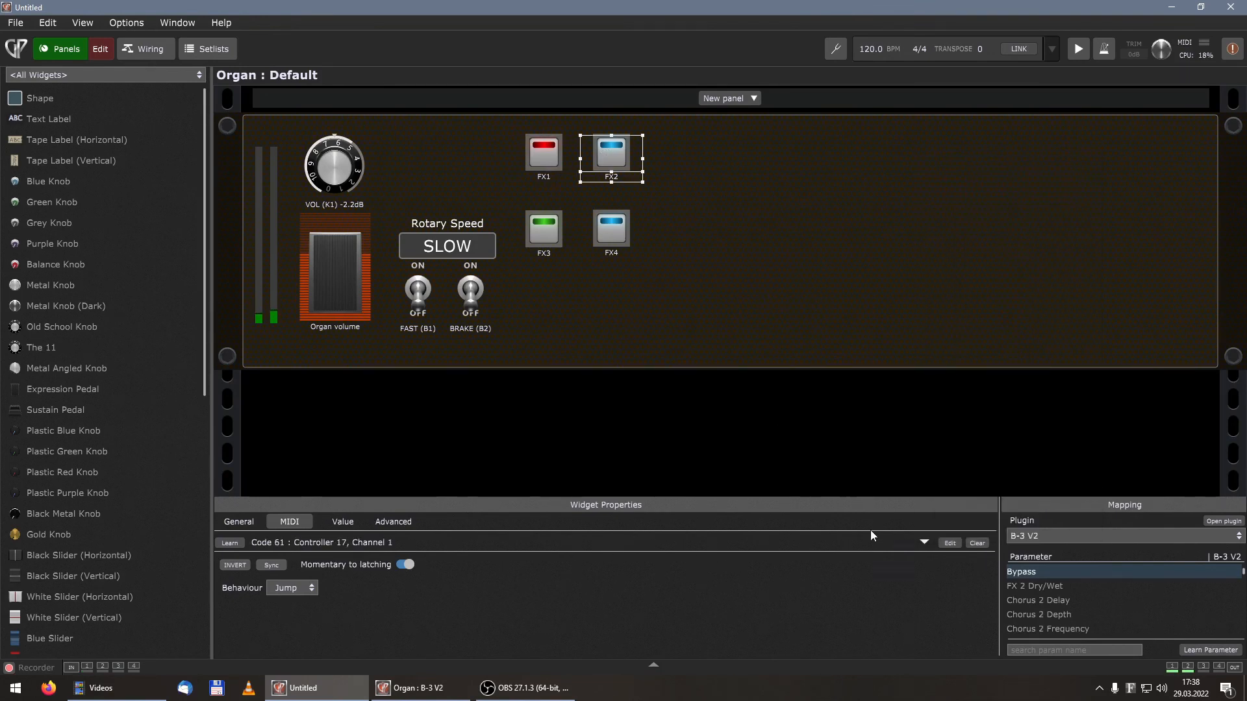
click(923, 543)
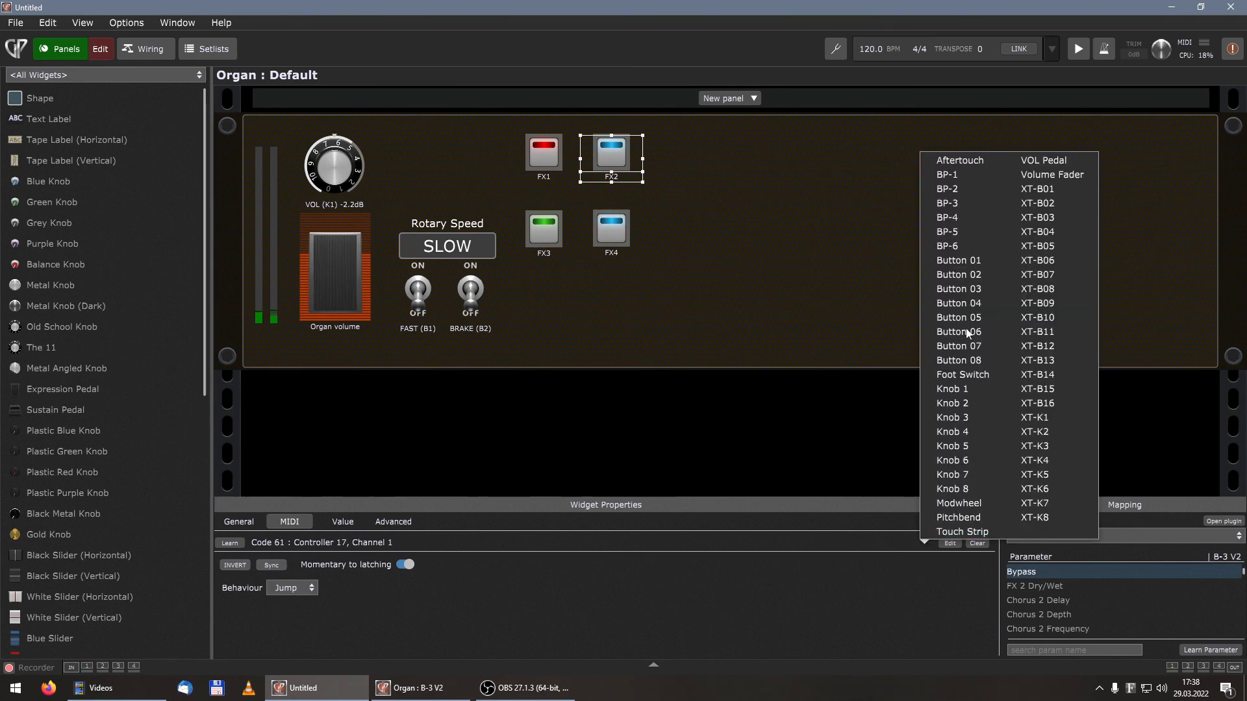
click(958, 331)
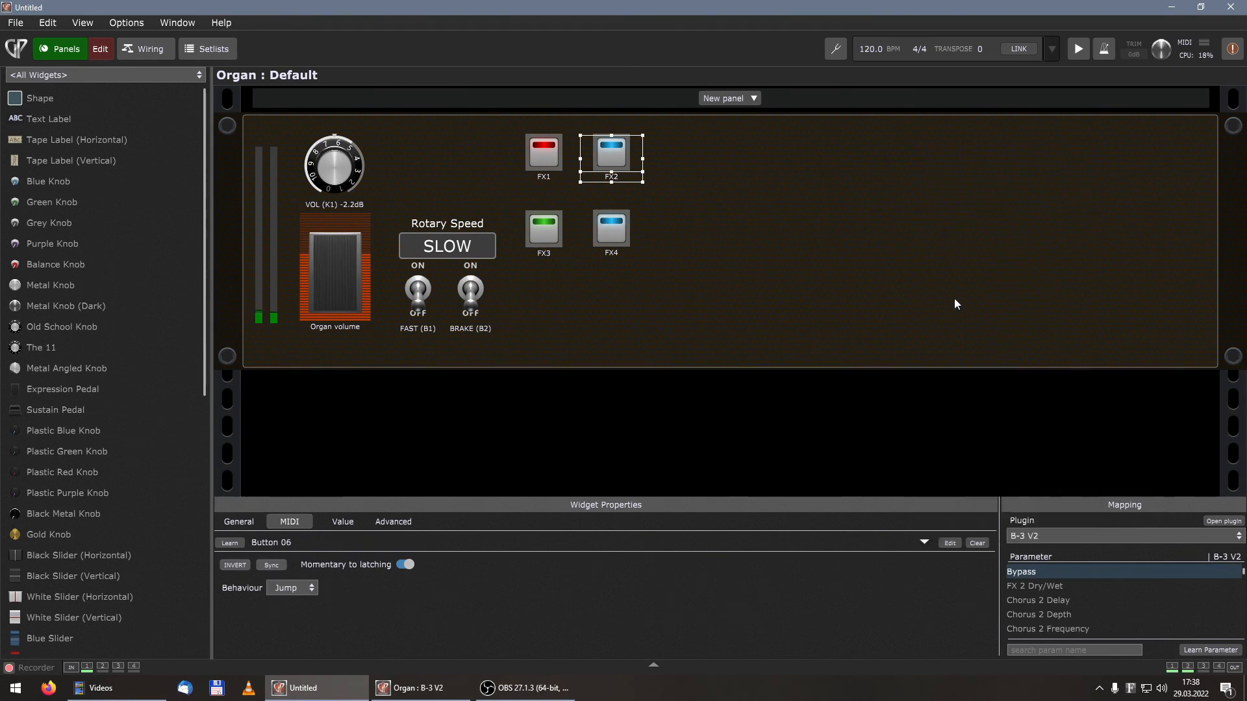
Step: Assign the FX3 button to MIDI controller Button 07 and the FX4 button to Button 08
click(545, 241)
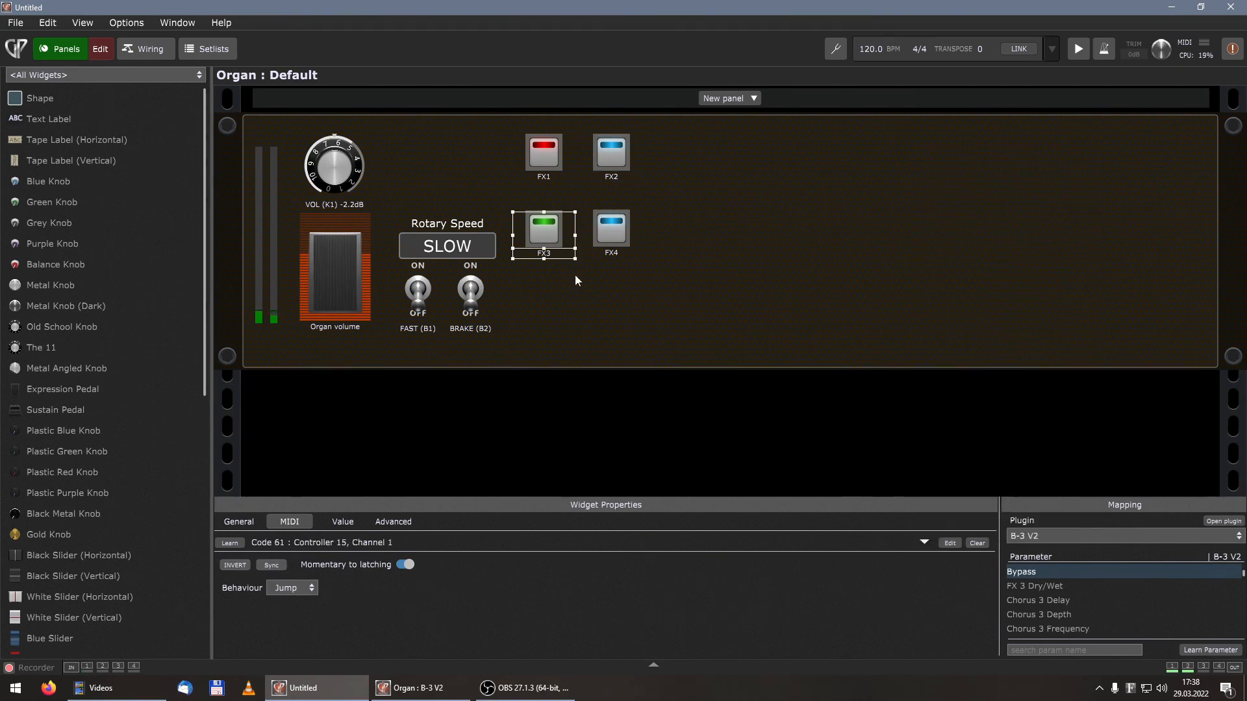
click(924, 543)
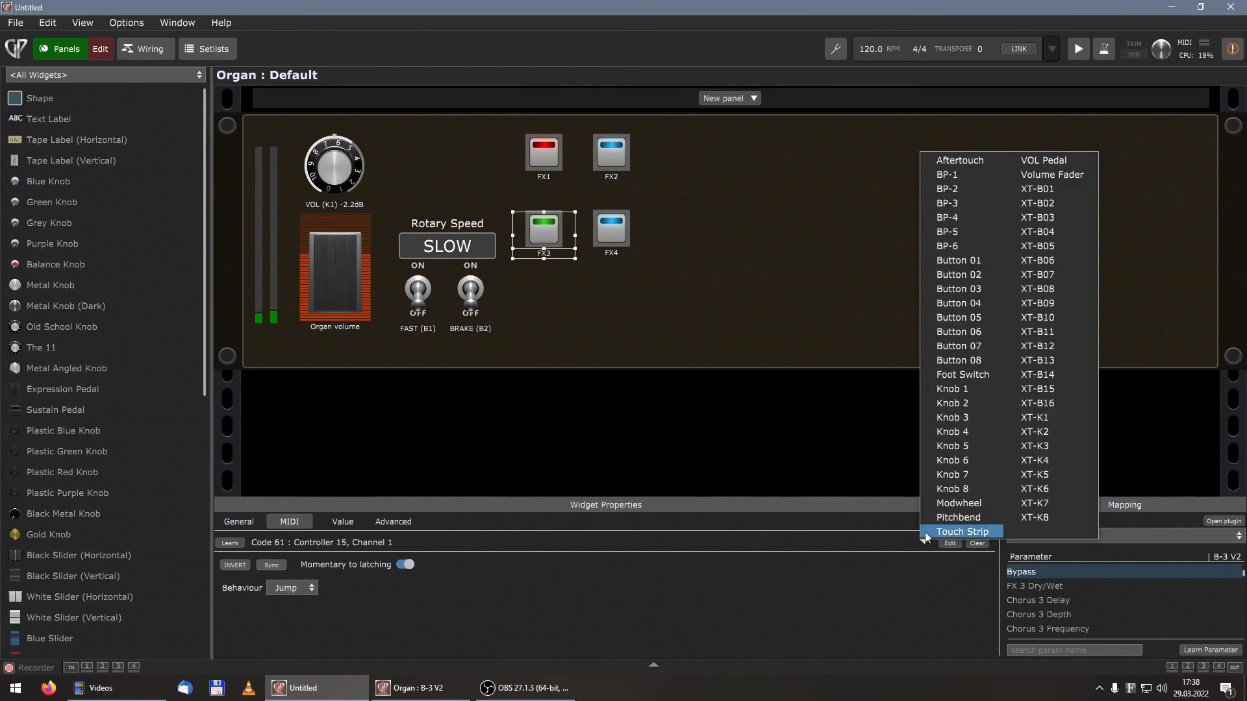
click(968, 347)
click(622, 234)
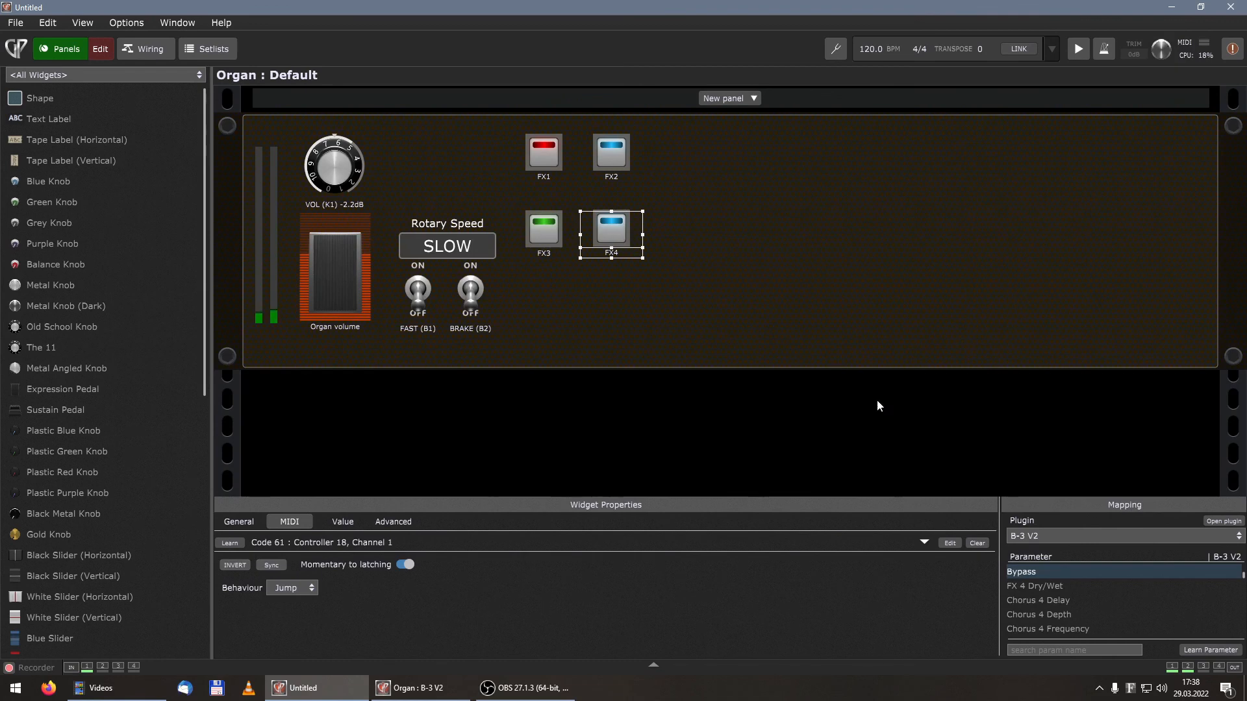
click(924, 543)
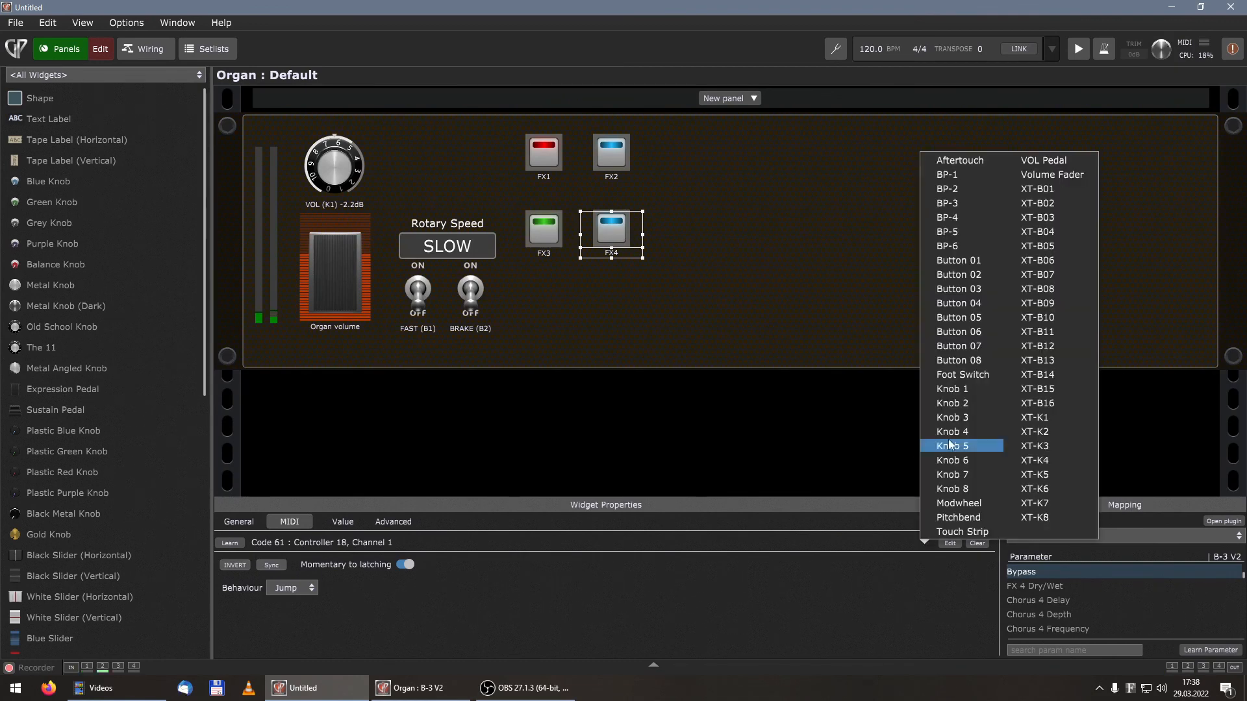
click(953, 361)
click(859, 311)
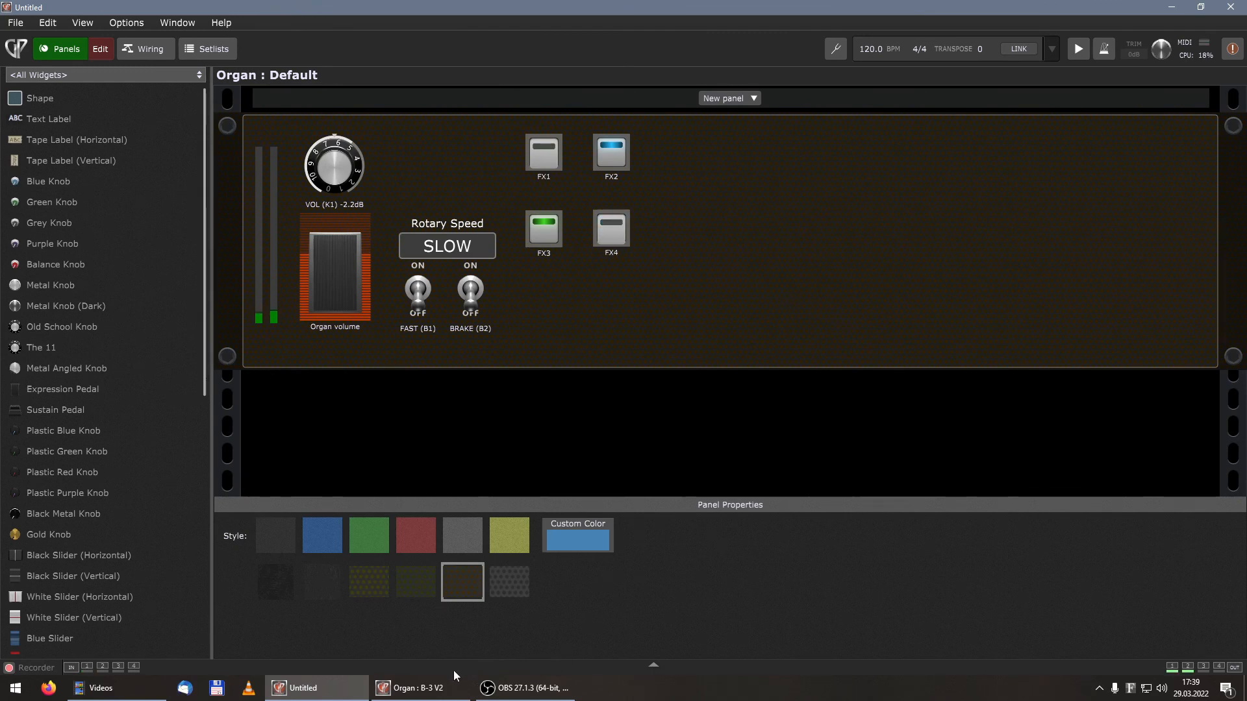
Step: Check the power switches of the four fx slots in the B-3 V2 plugin window, then close the window
click(419, 688)
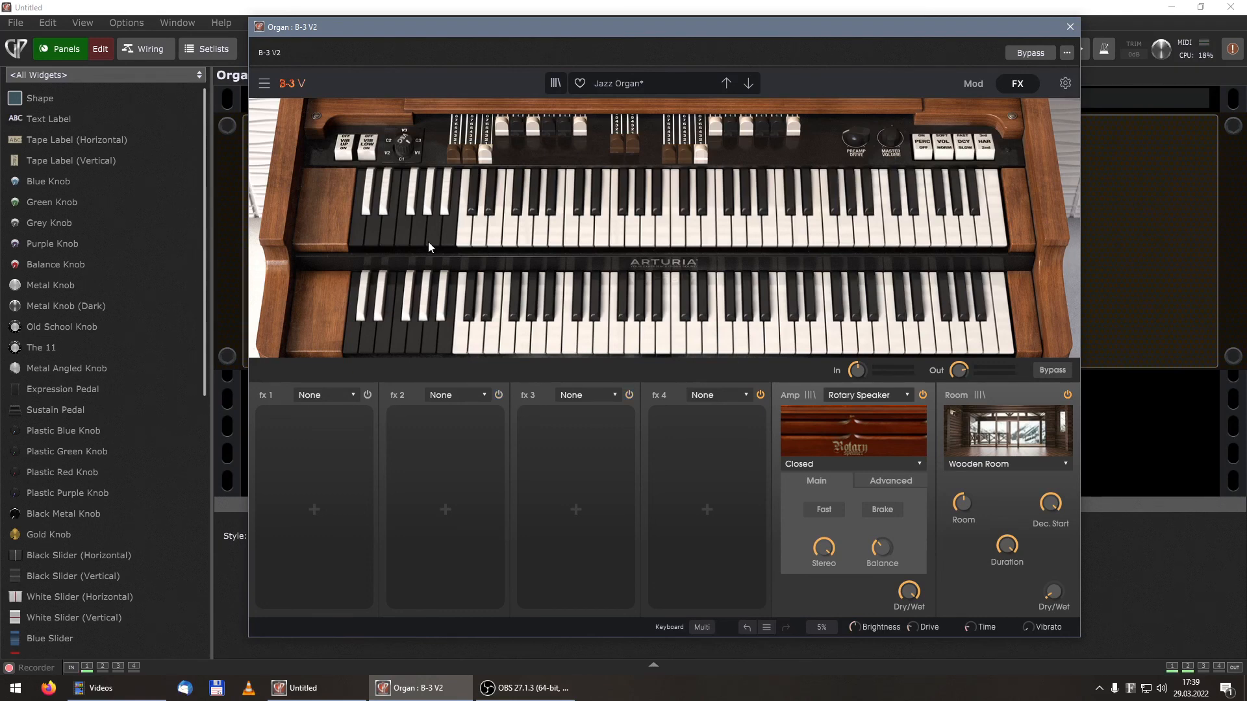
click(1070, 27)
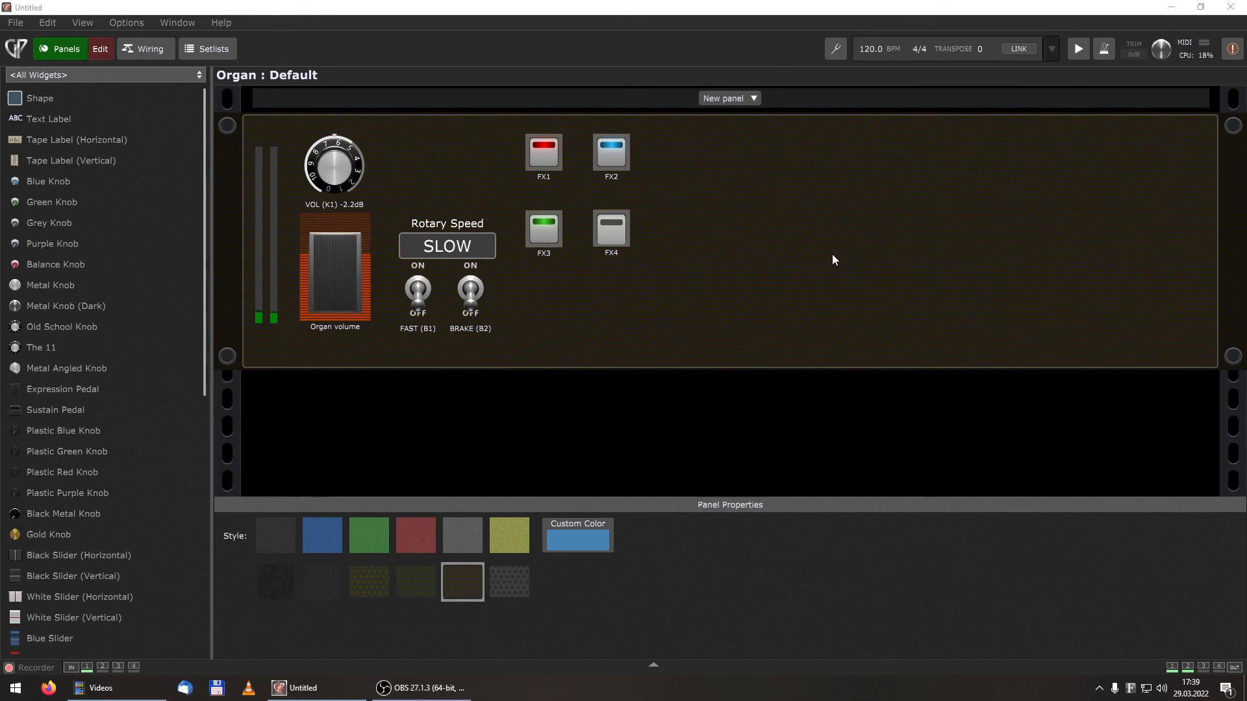
click(17, 24)
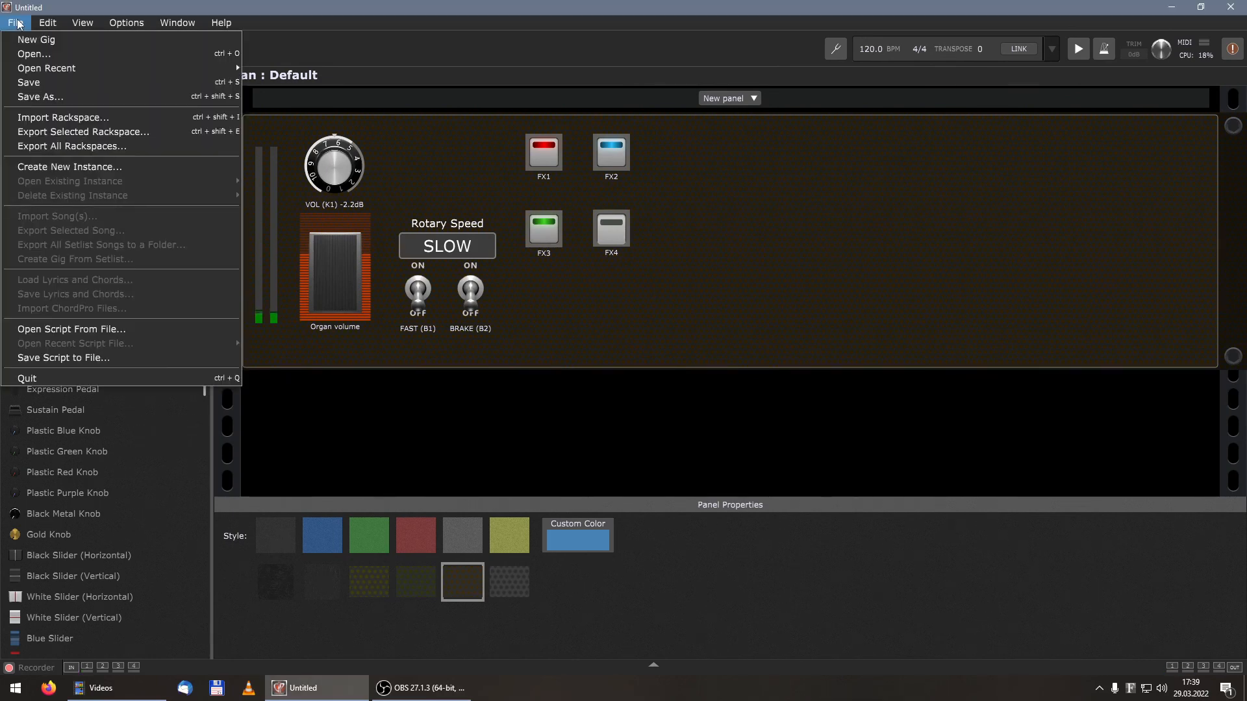
click(49, 97)
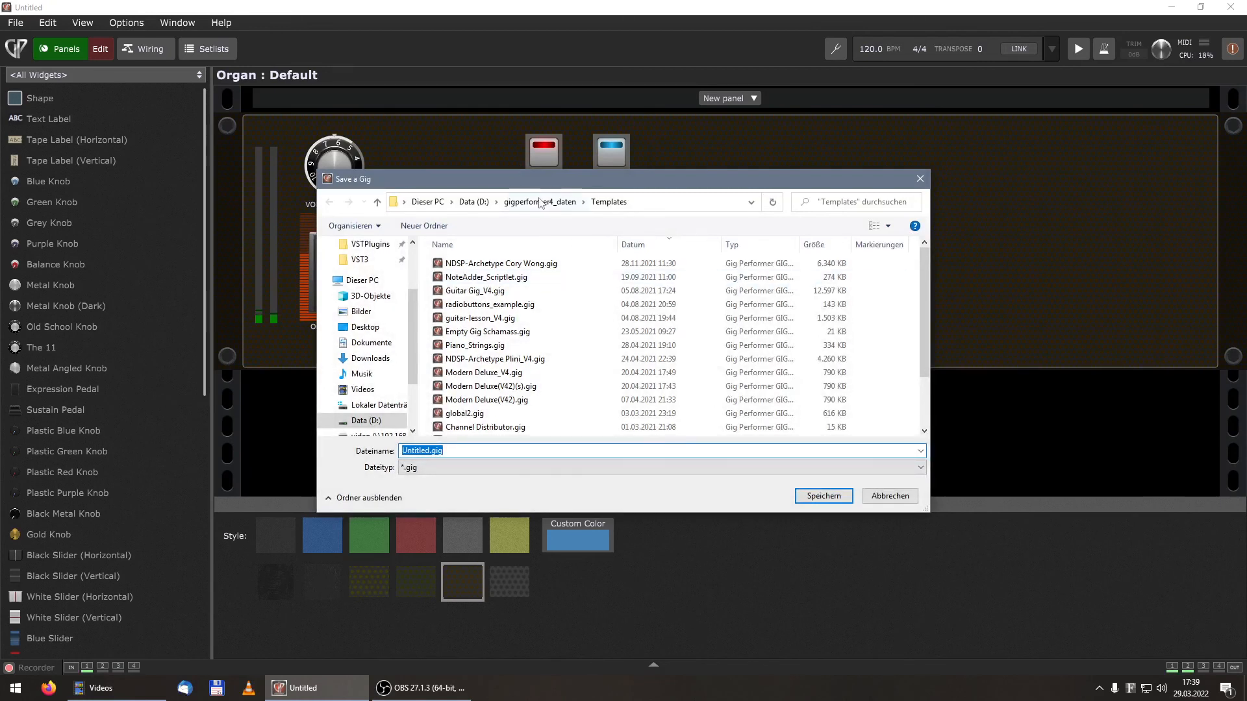
click(539, 202)
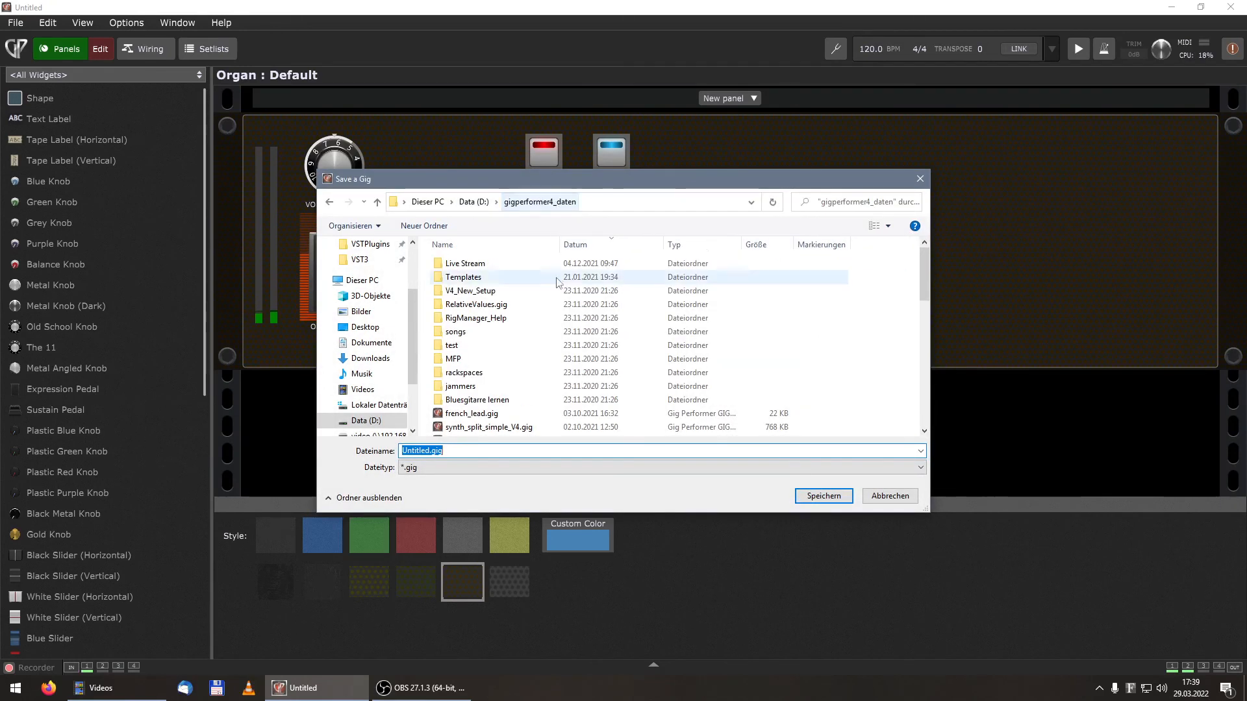
click(469, 349)
double_click(468, 345)
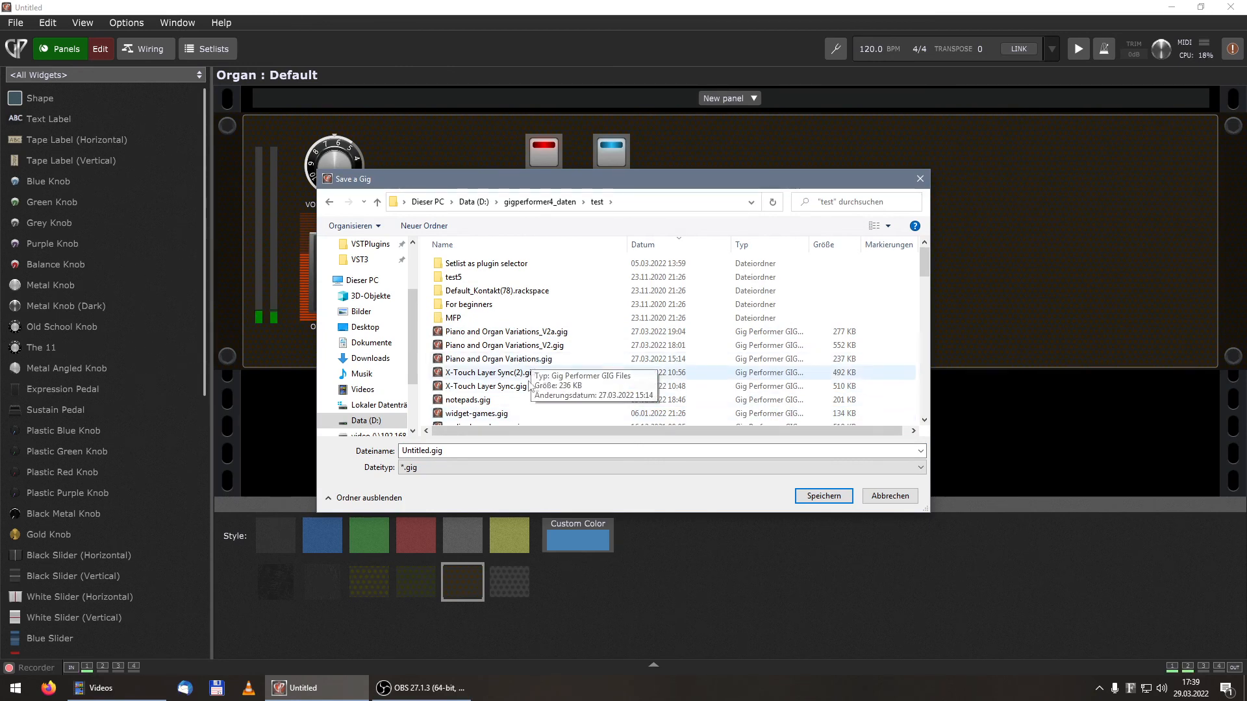
click(890, 495)
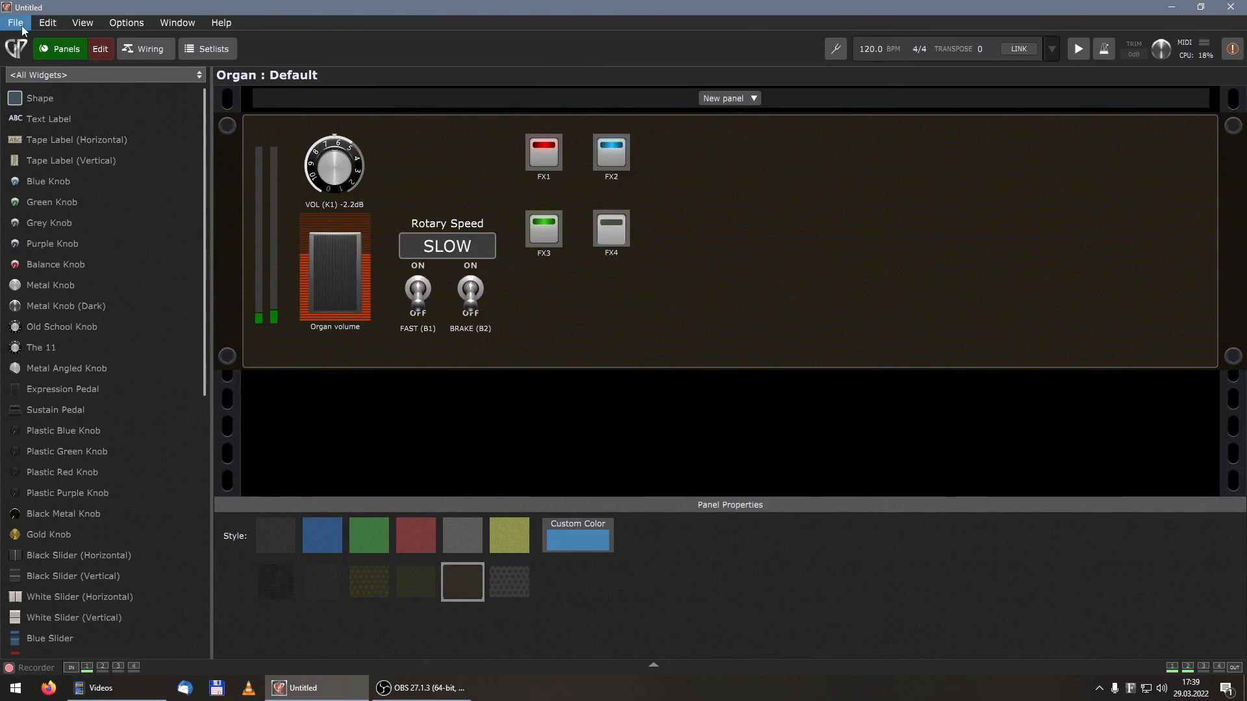
Step: Leave panel editing and export the Organ rackspace to the test folder as B3V2_Organ_new.rackspace, replacing the existing file
click(96, 44)
click(15, 23)
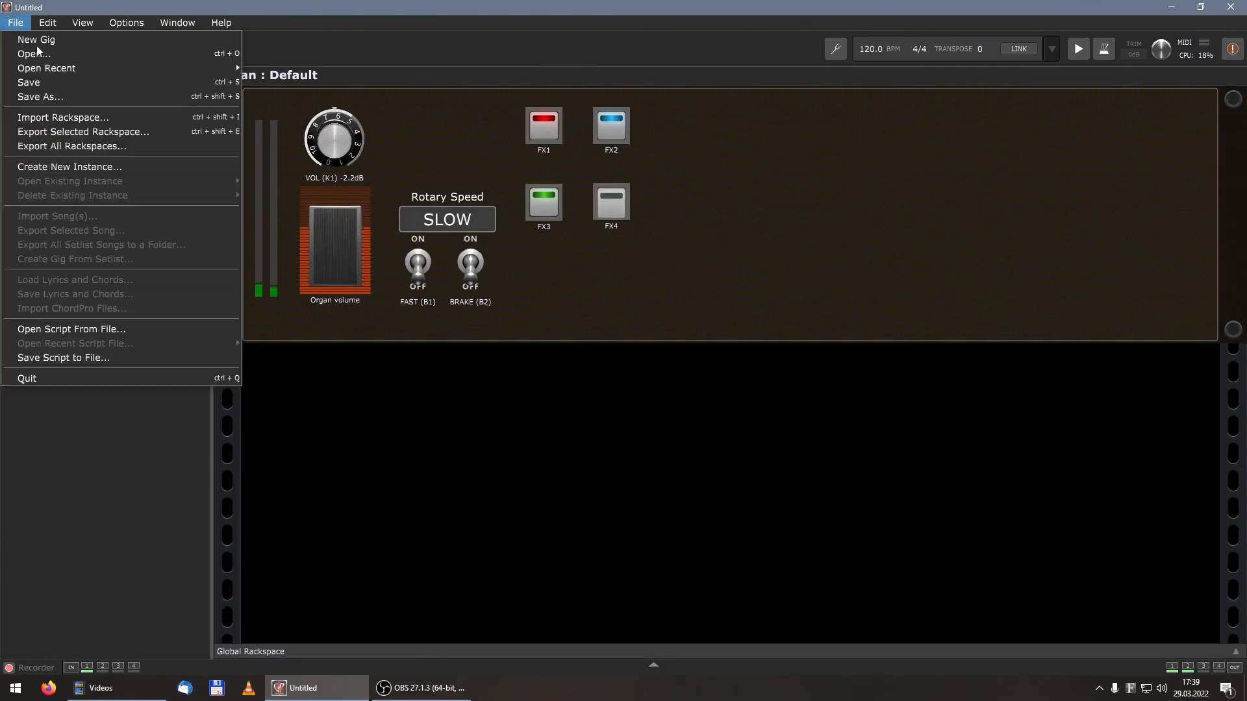
click(109, 128)
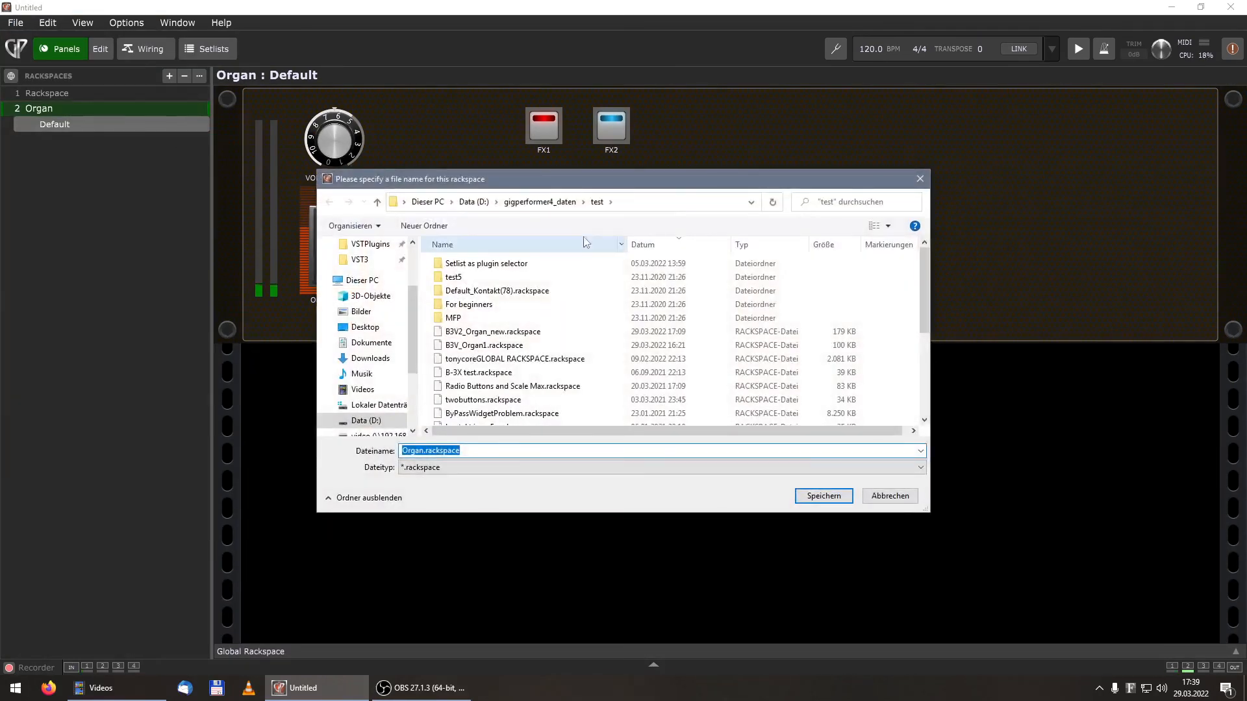
click(497, 332)
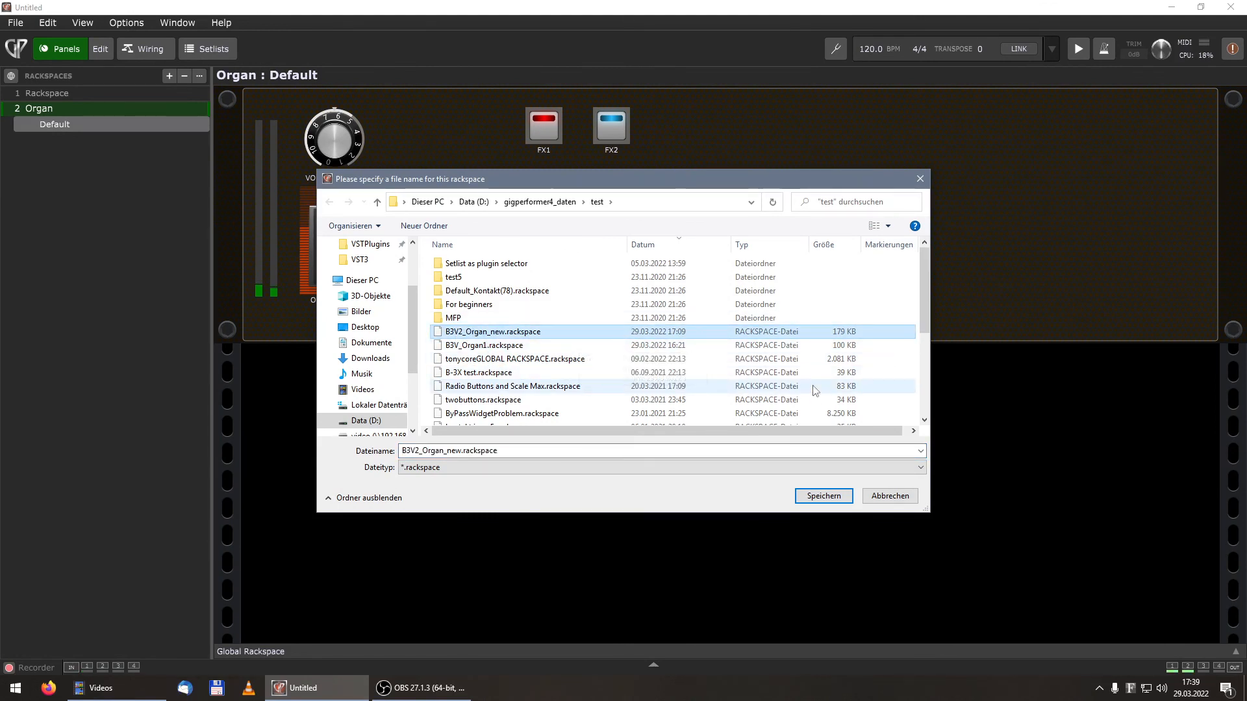
click(837, 498)
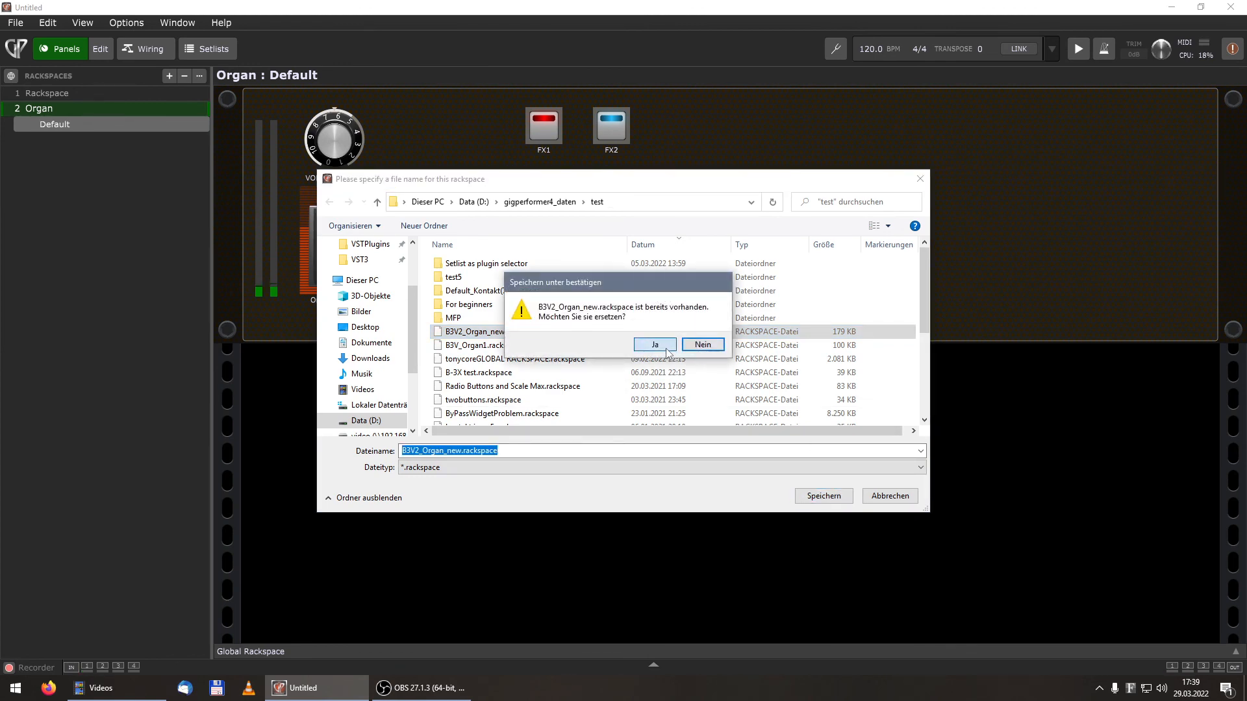
click(673, 342)
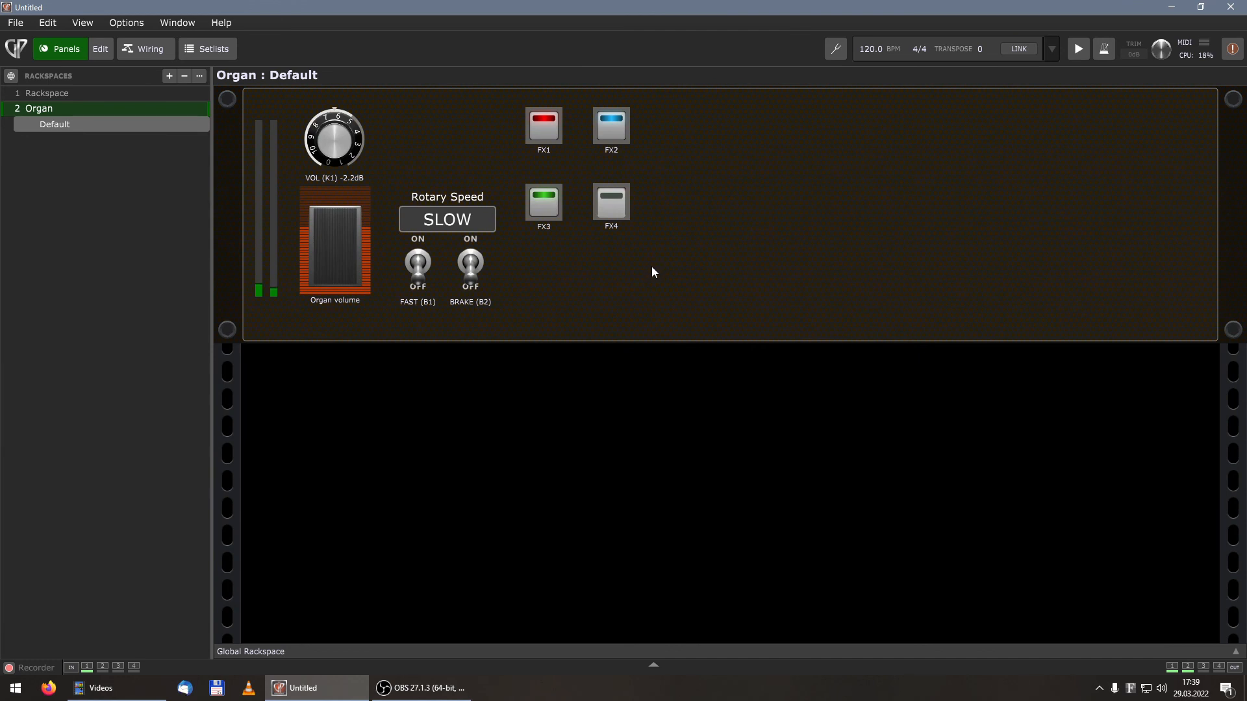